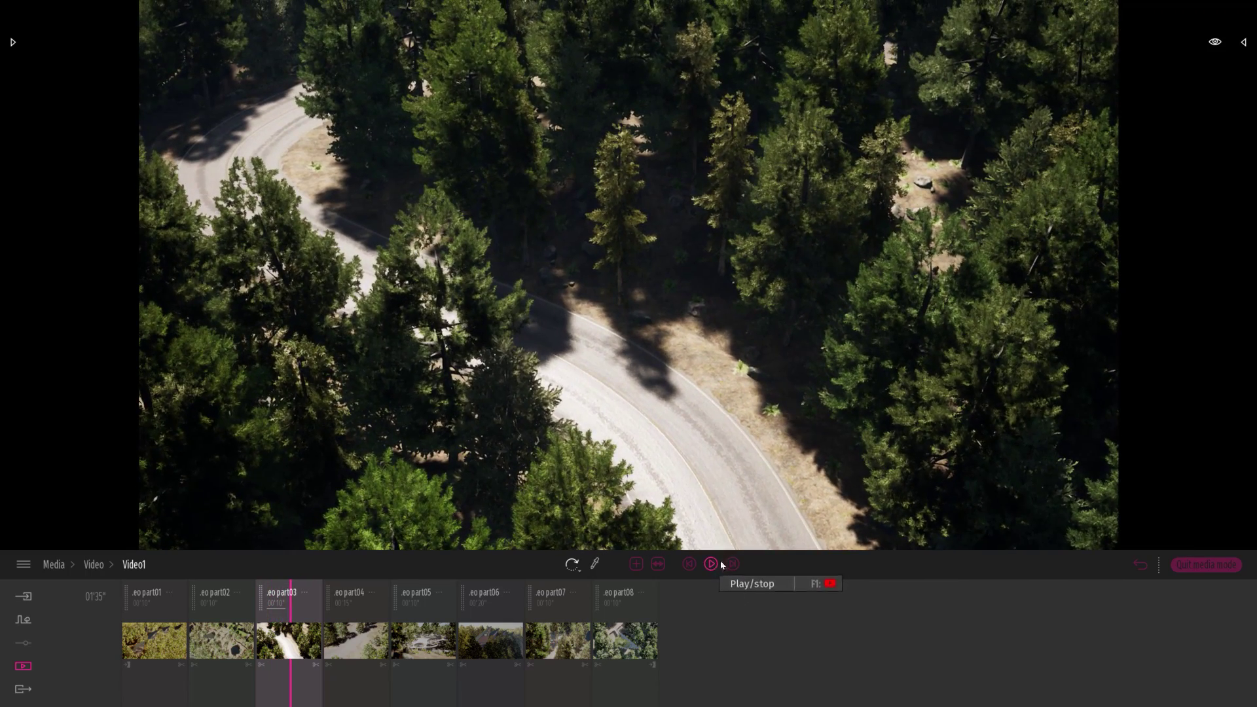
Step: Close the Video1 timeline editor to get back to the Media > Video list
{"action": "left_click", "coordinate": [1187, 565]}
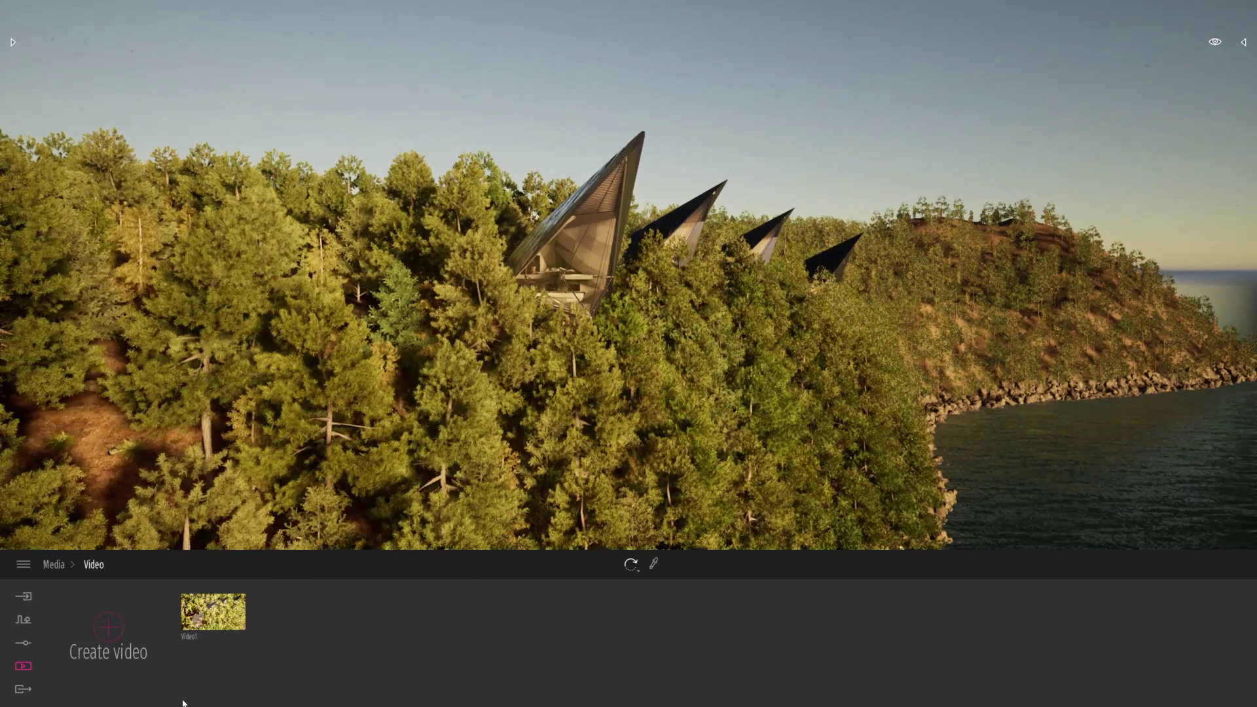
Step: Create a new video and add a second keyframe moved toward the forest houses
{"action": "left_click", "coordinate": [109, 626]}
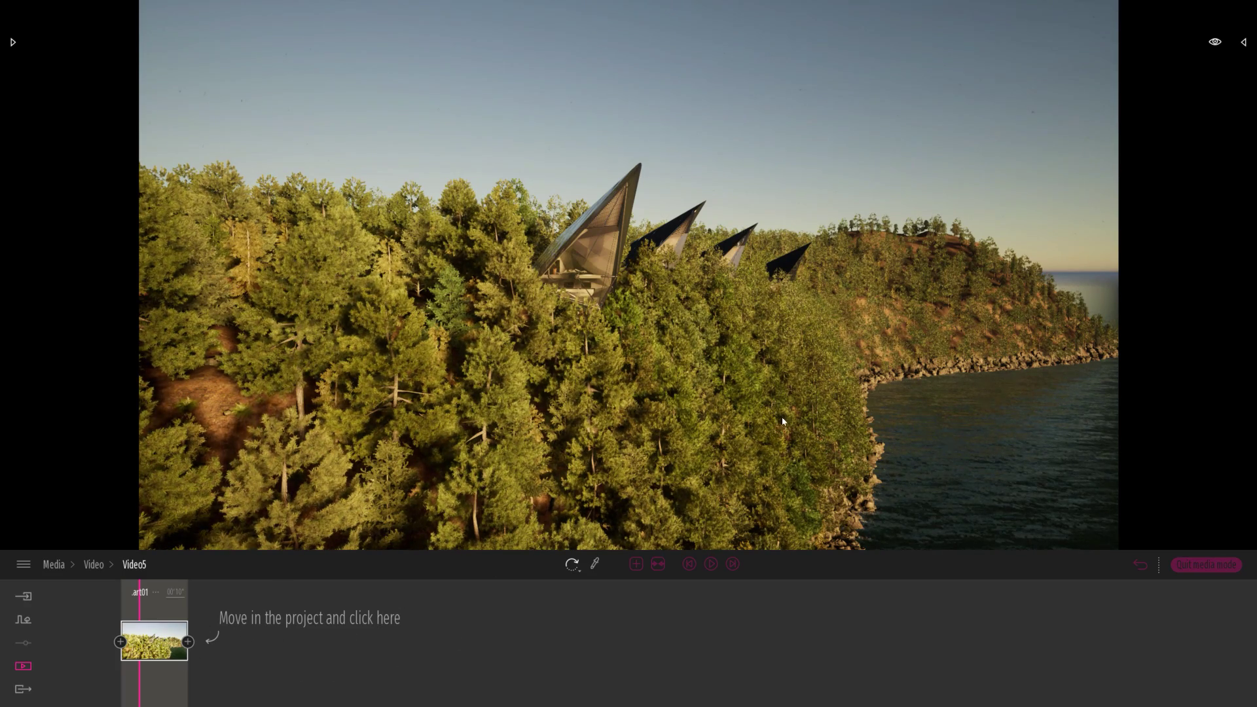
{"action": "left_click_drag", "start_coordinate": [783, 422], "coordinate": [756, 393]}
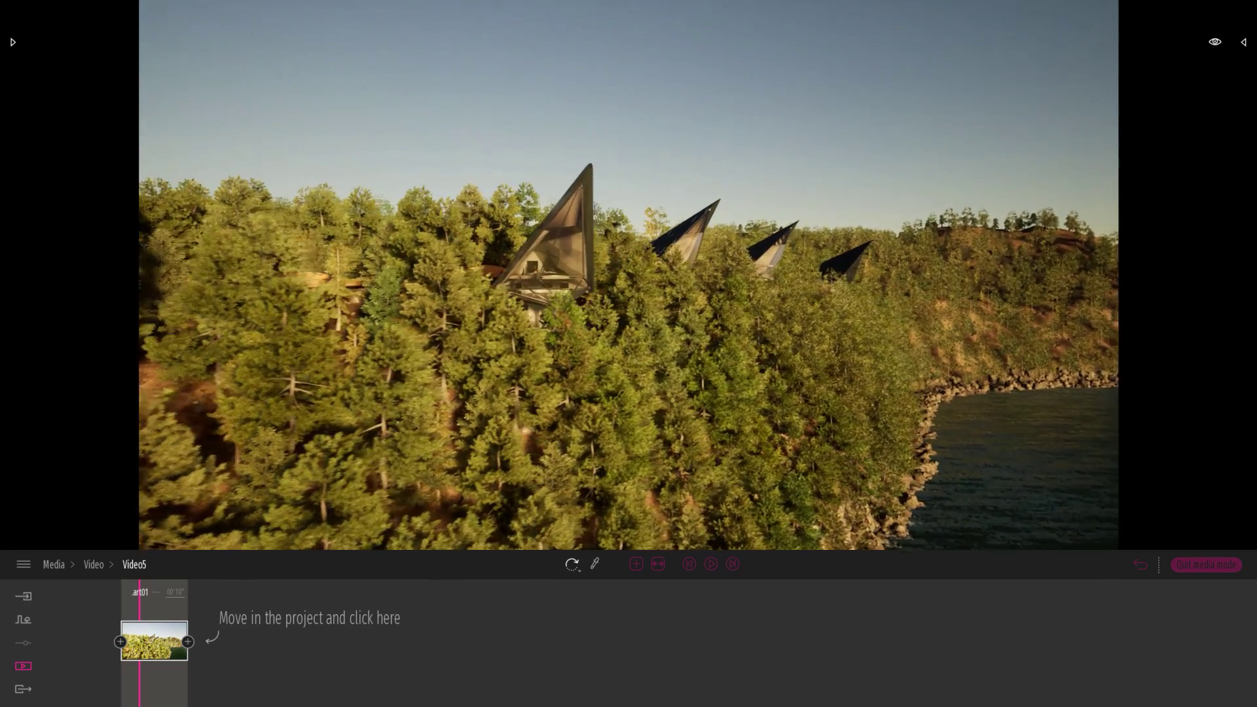
{"action": "left_click", "coordinate": [187, 642]}
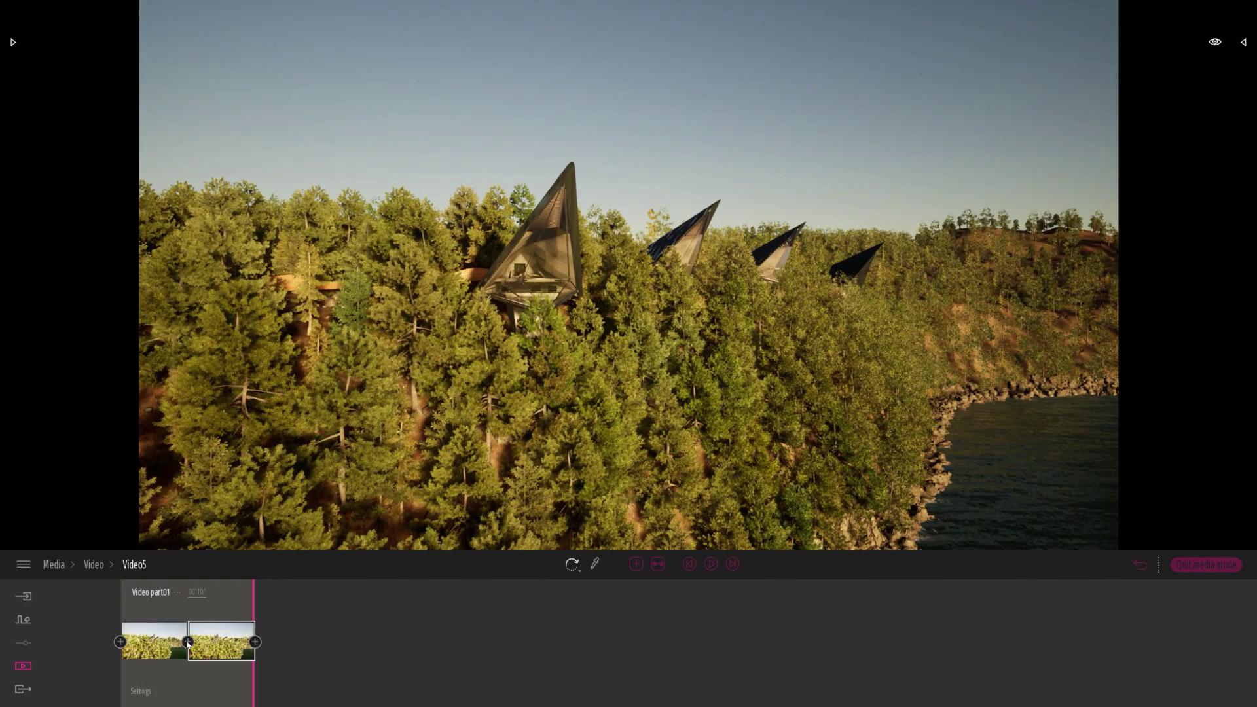
Step: Preview the two-keyframe shot from the first keyframe, then rewind to its start
{"action": "left_click", "coordinate": [162, 643]}
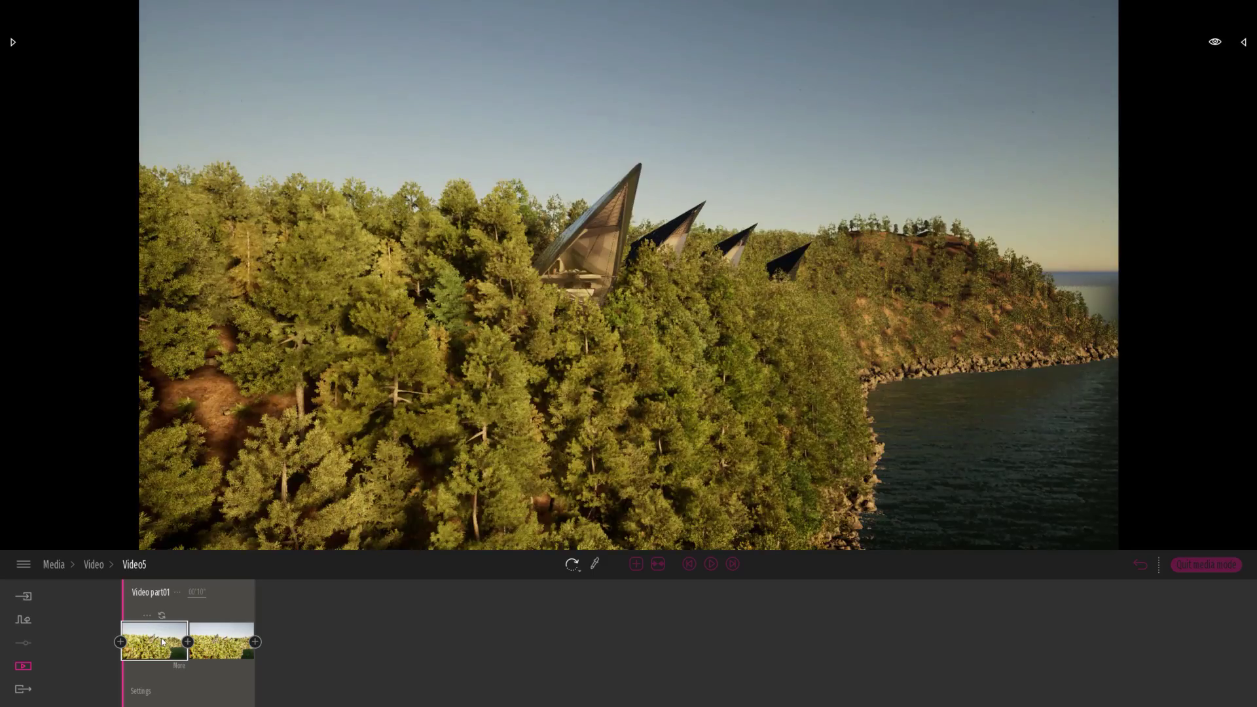
{"action": "left_click", "coordinate": [709, 565]}
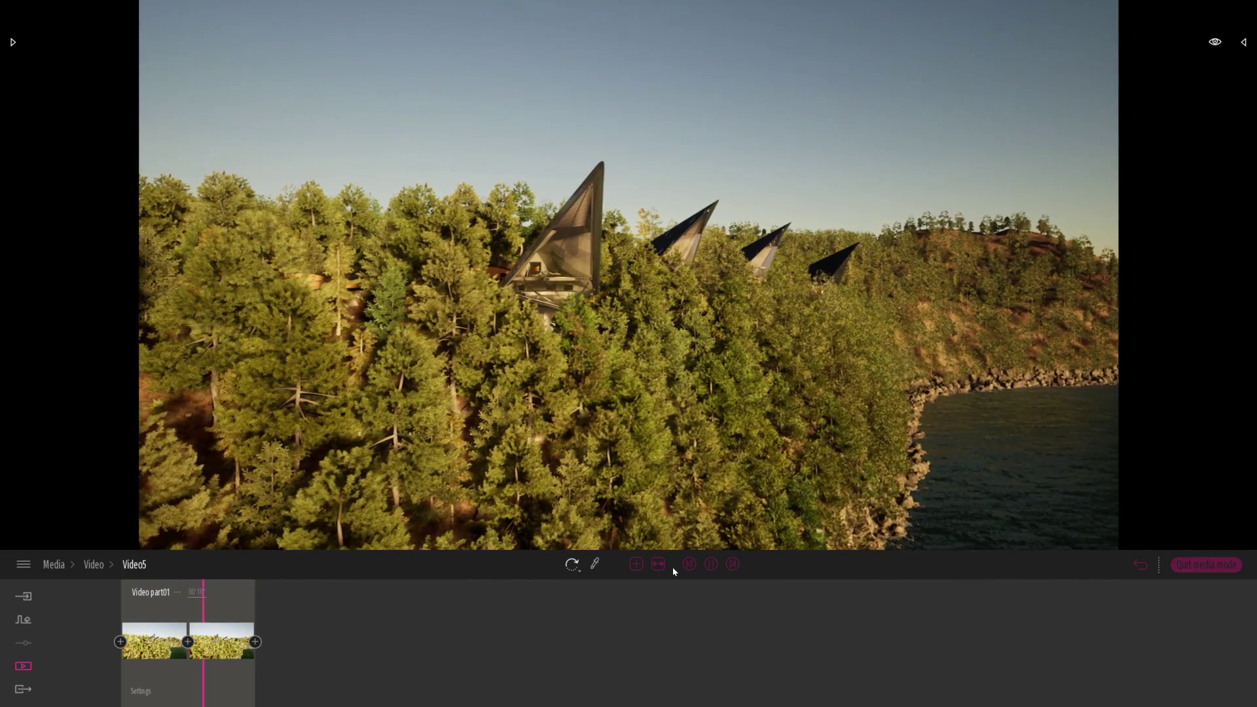
{"action": "left_click", "coordinate": [711, 565]}
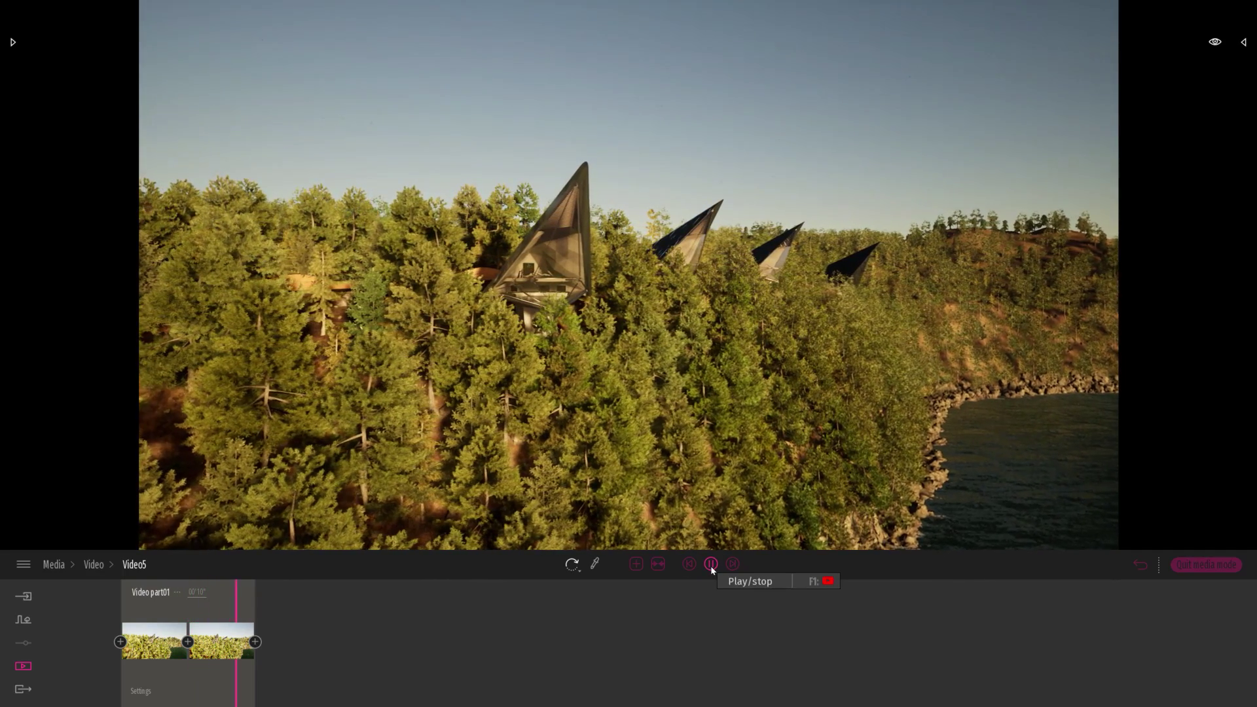
{"action": "left_click", "coordinate": [154, 643]}
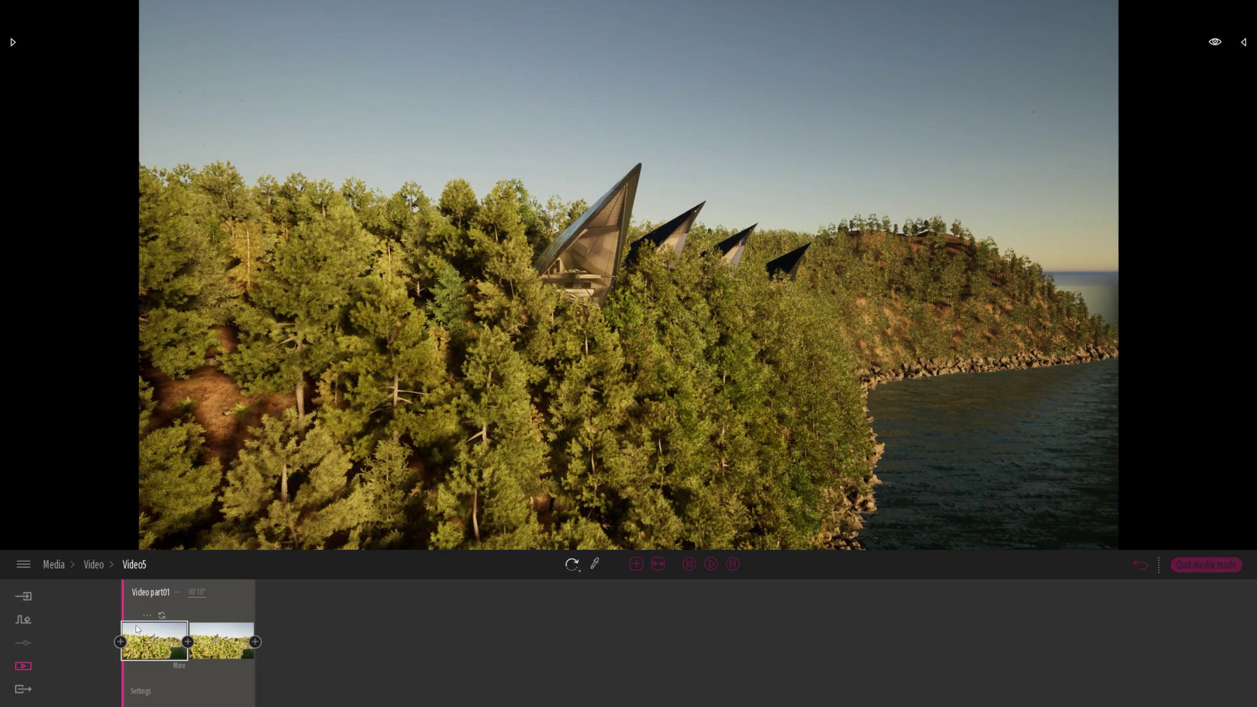
Step: Lower the camera FOV so the cabins fill the frame, returning to Video5
{"action": "left_click", "coordinate": [144, 693]}
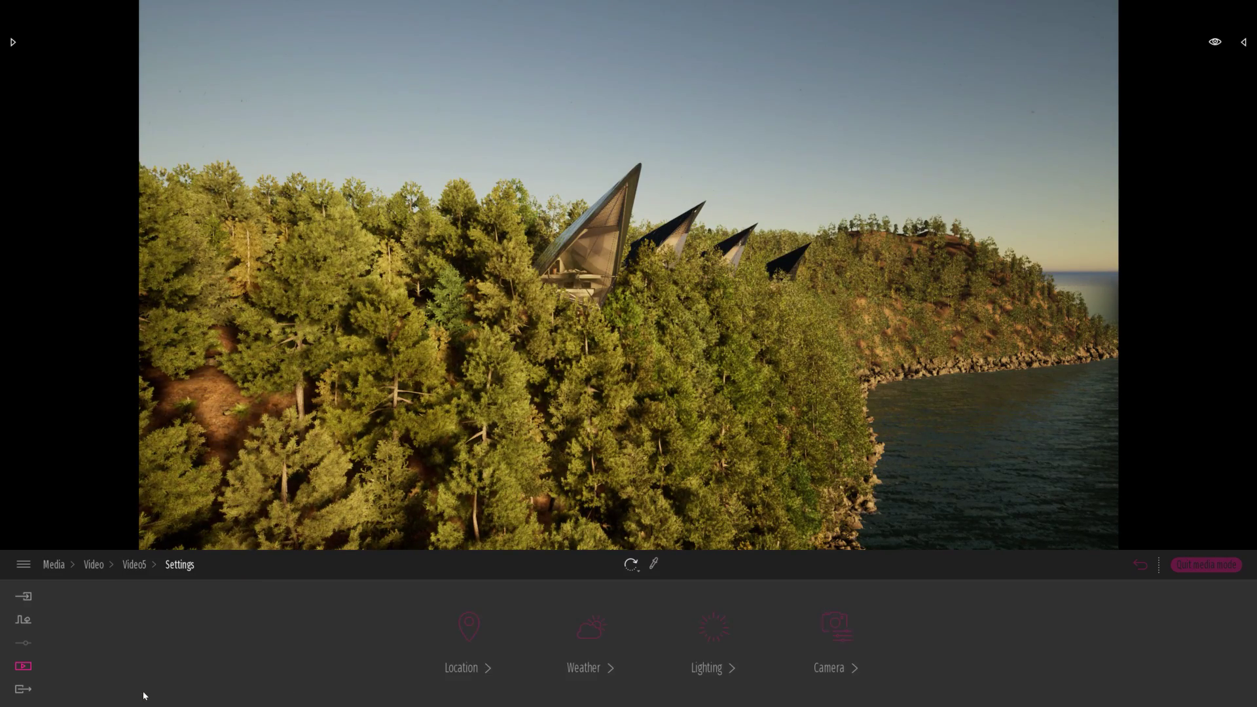
{"action": "left_click", "coordinate": [830, 632]}
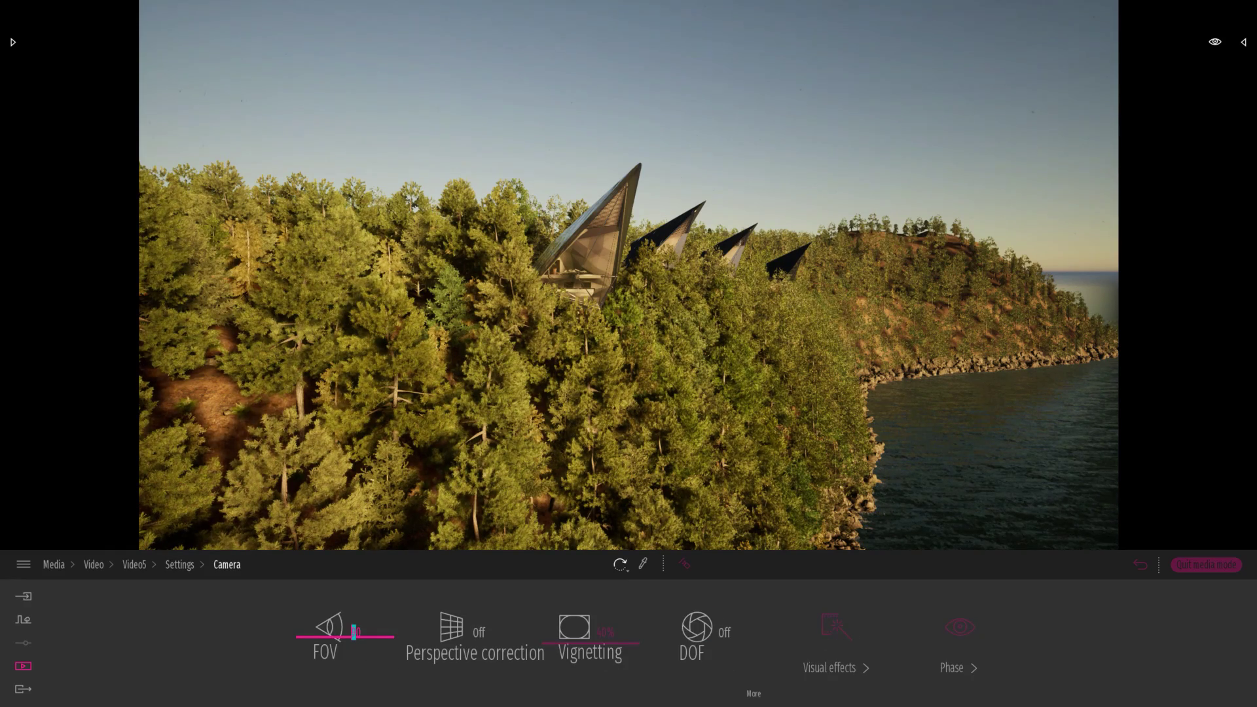
{"action": "left_click", "coordinate": [328, 635]}
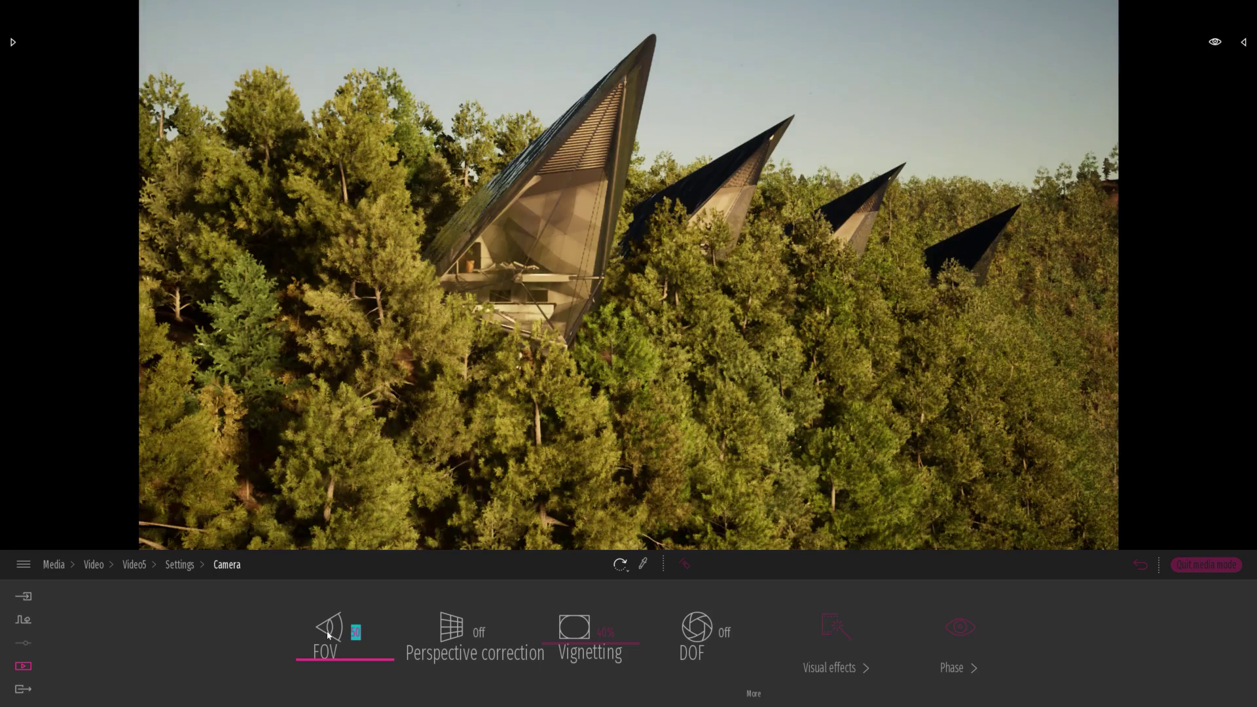
{"action": "left_click", "coordinate": [179, 564]}
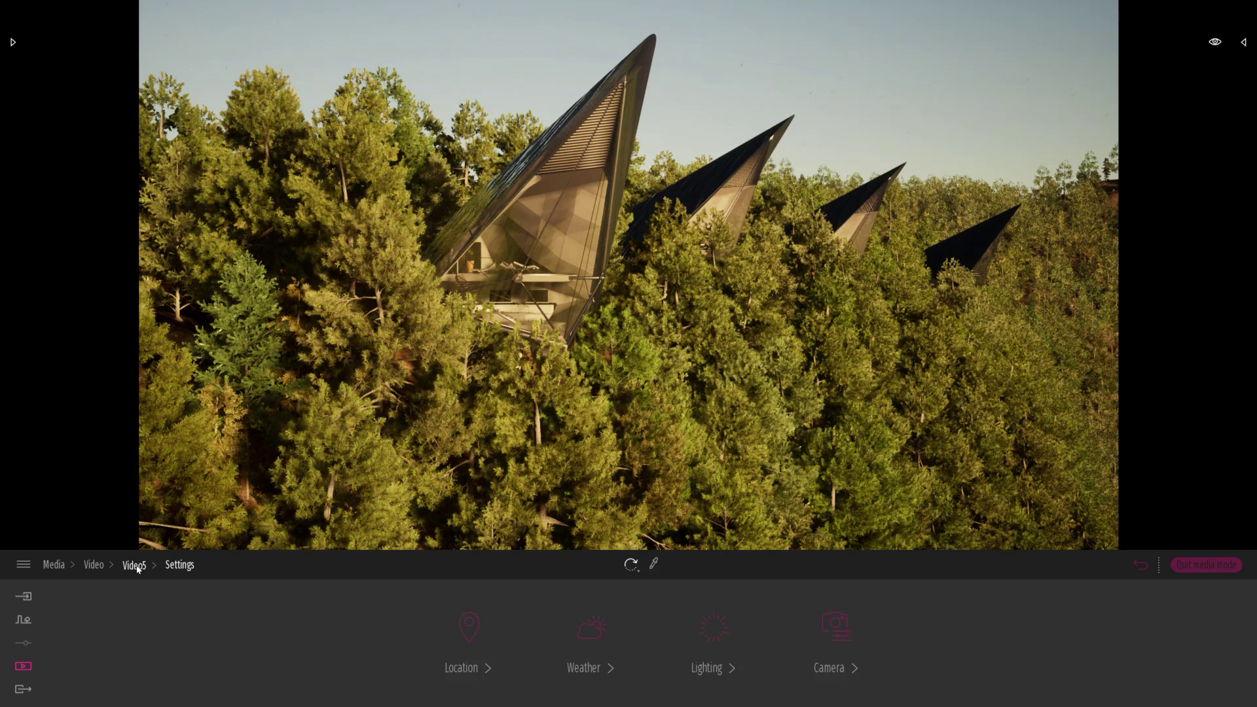
{"action": "left_click", "coordinate": [134, 566]}
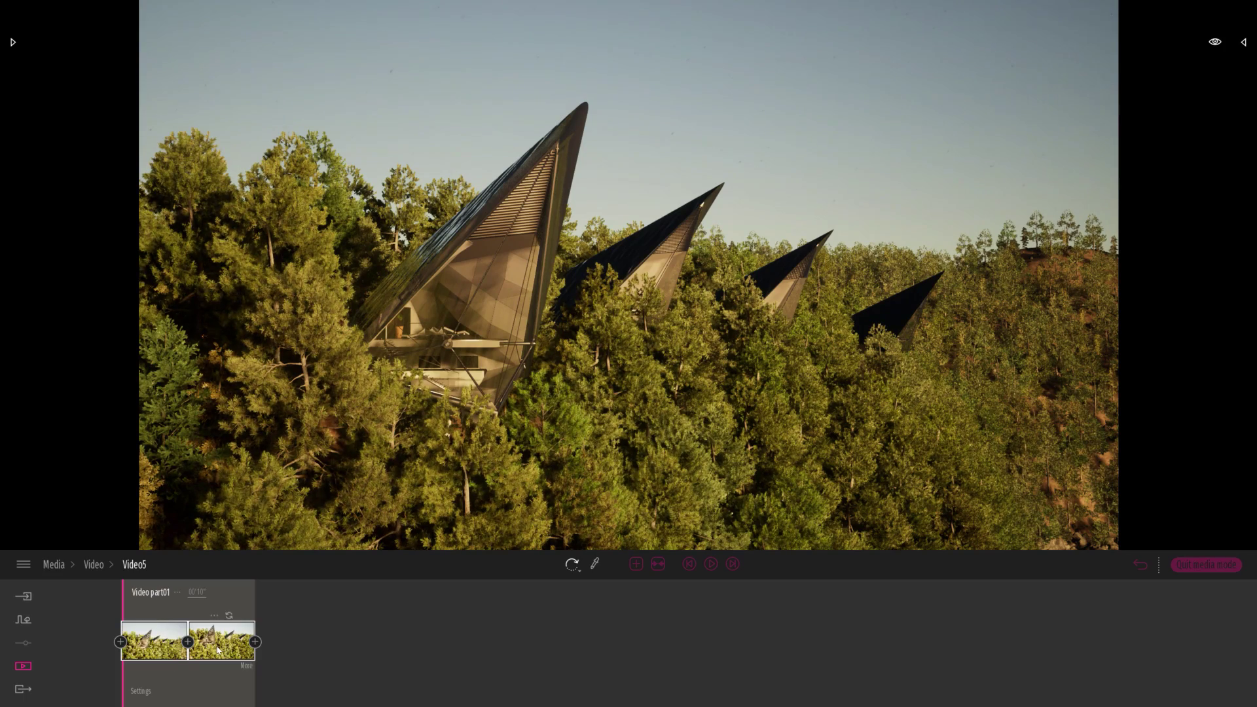
Step: Preview the shot, then add a third keyframe after the second one
{"action": "left_click_drag", "start_coordinate": [142, 672], "coordinate": [300, 677]}
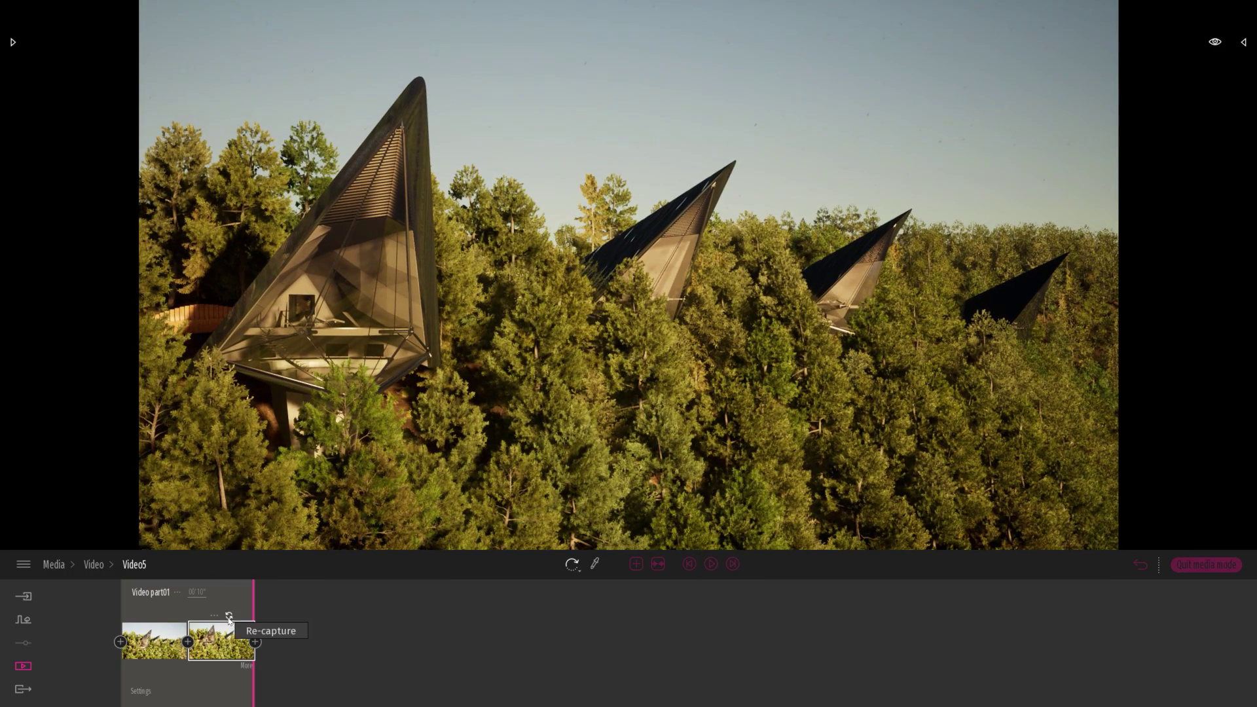
{"action": "left_click", "coordinate": [157, 648]}
{"action": "left_click_drag", "start_coordinate": [143, 670], "coordinate": [281, 670]}
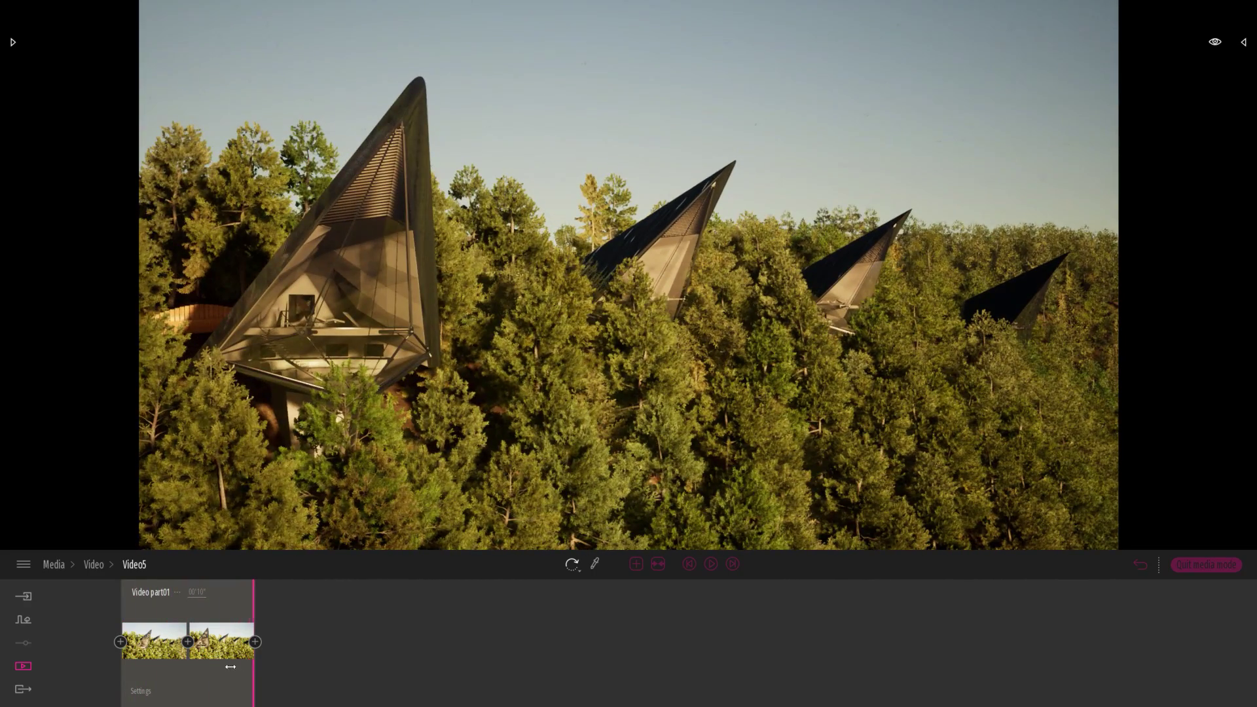
{"action": "left_click", "coordinate": [226, 648]}
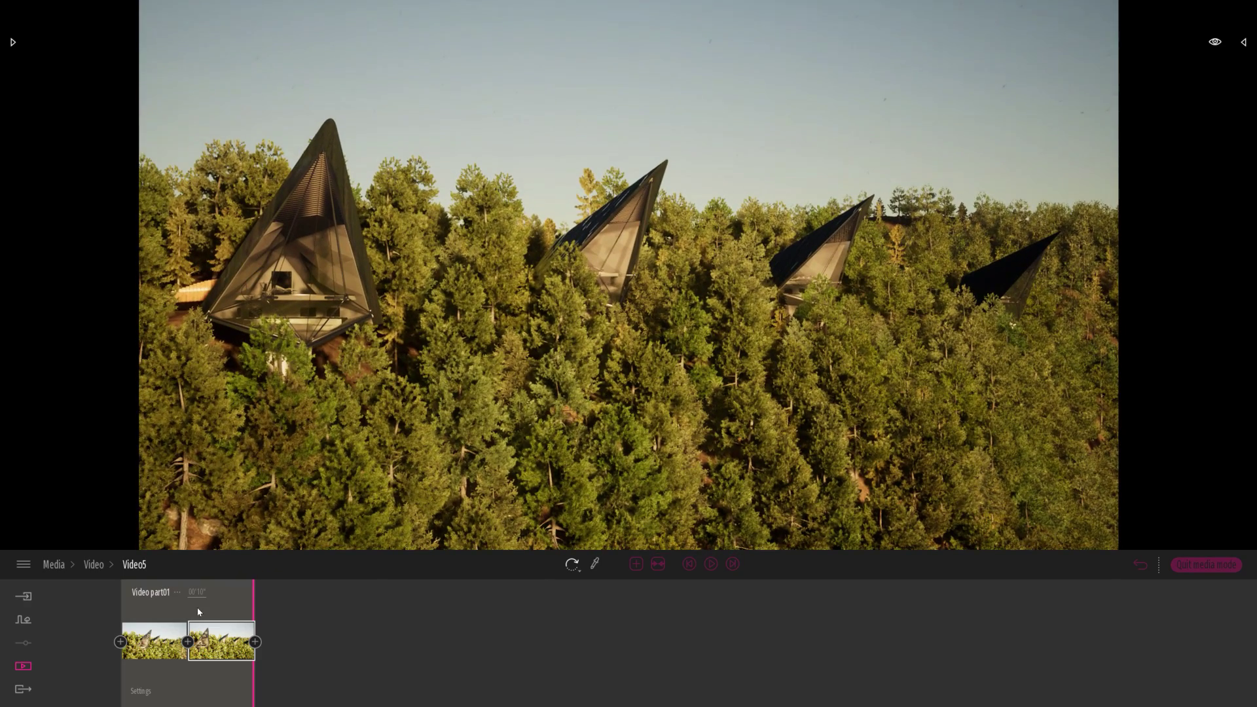
{"action": "left_click", "coordinate": [255, 642]}
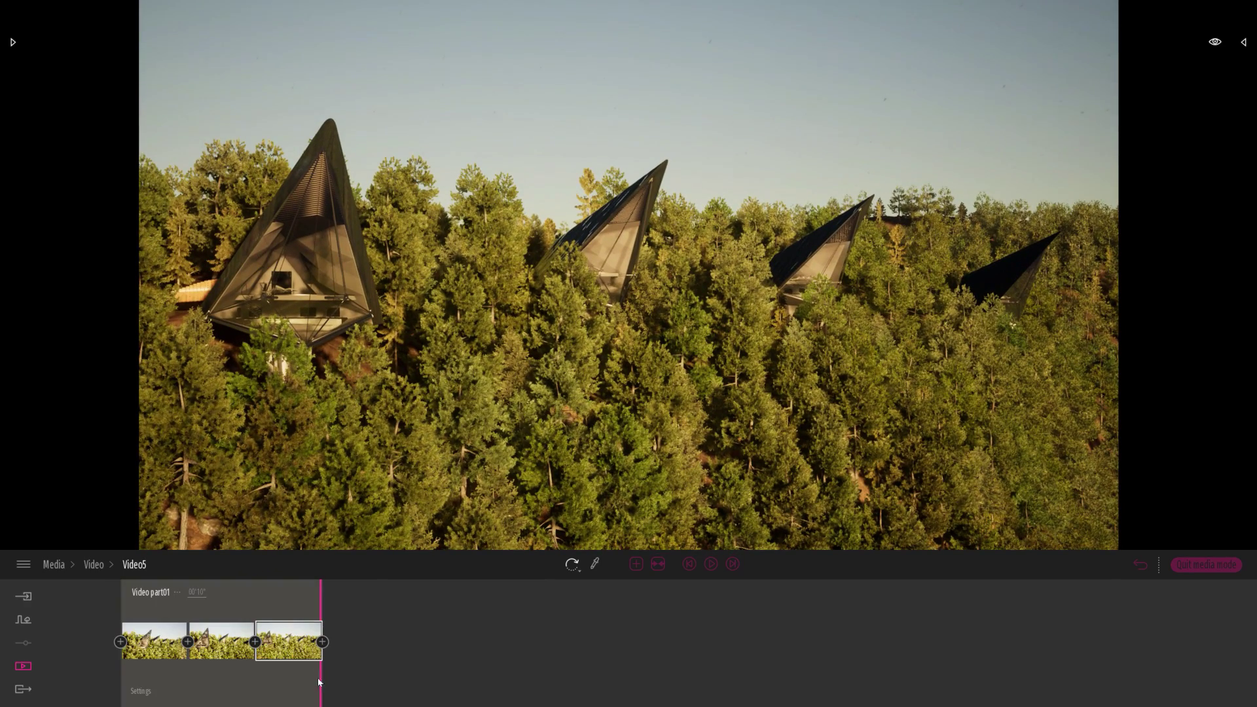
{"action": "mouse_move", "coordinate": [319, 682]}
{"action": "left_mouse_down"}
{"action": "mouse_move", "coordinate": [228, 667]}
{"action": "mouse_move", "coordinate": [329, 663]}
{"action": "left_mouse_up"}
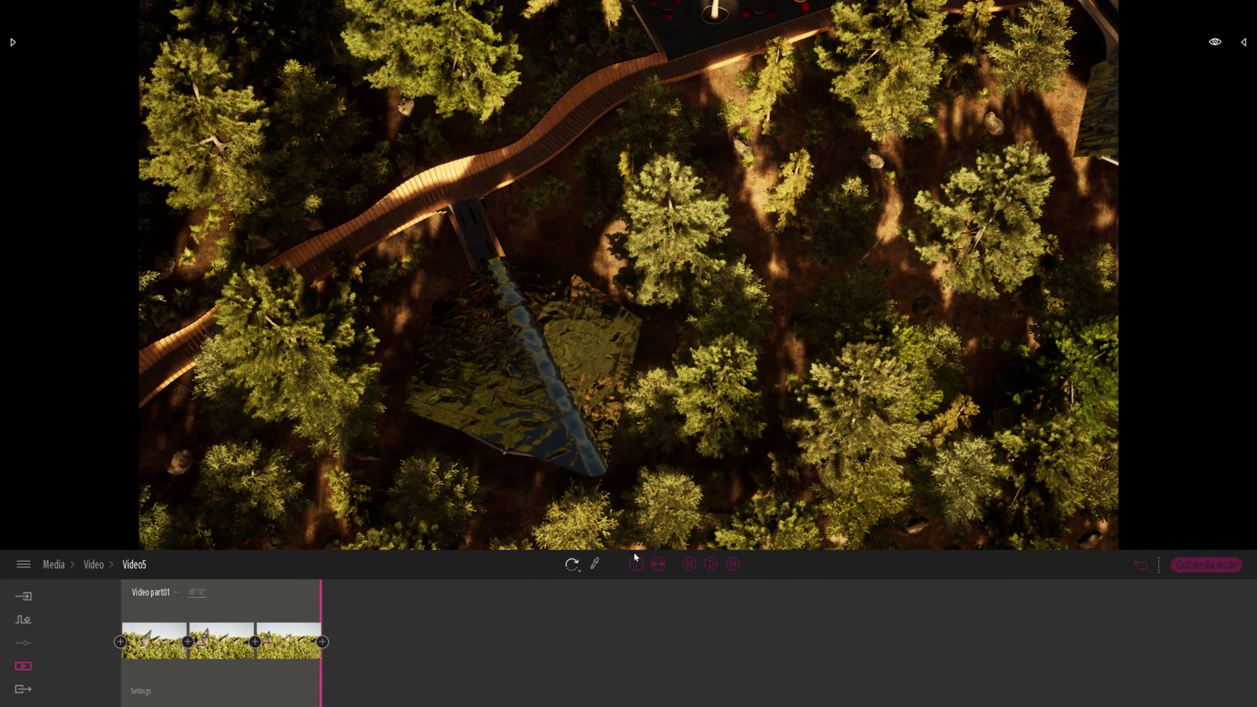
Step: Create part02 with two overhead boardwalk keyframes, preview it, and collapse the parts
{"action": "left_click", "coordinate": [635, 566]}
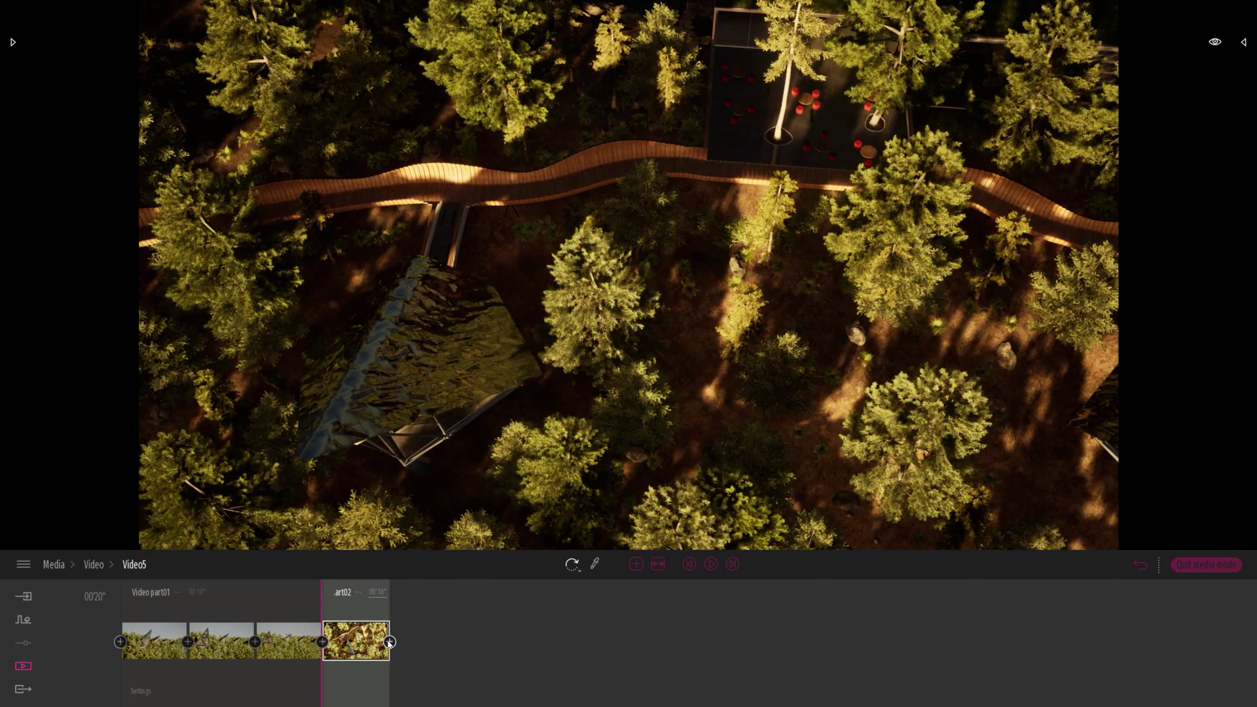
{"action": "left_click", "coordinate": [390, 642]}
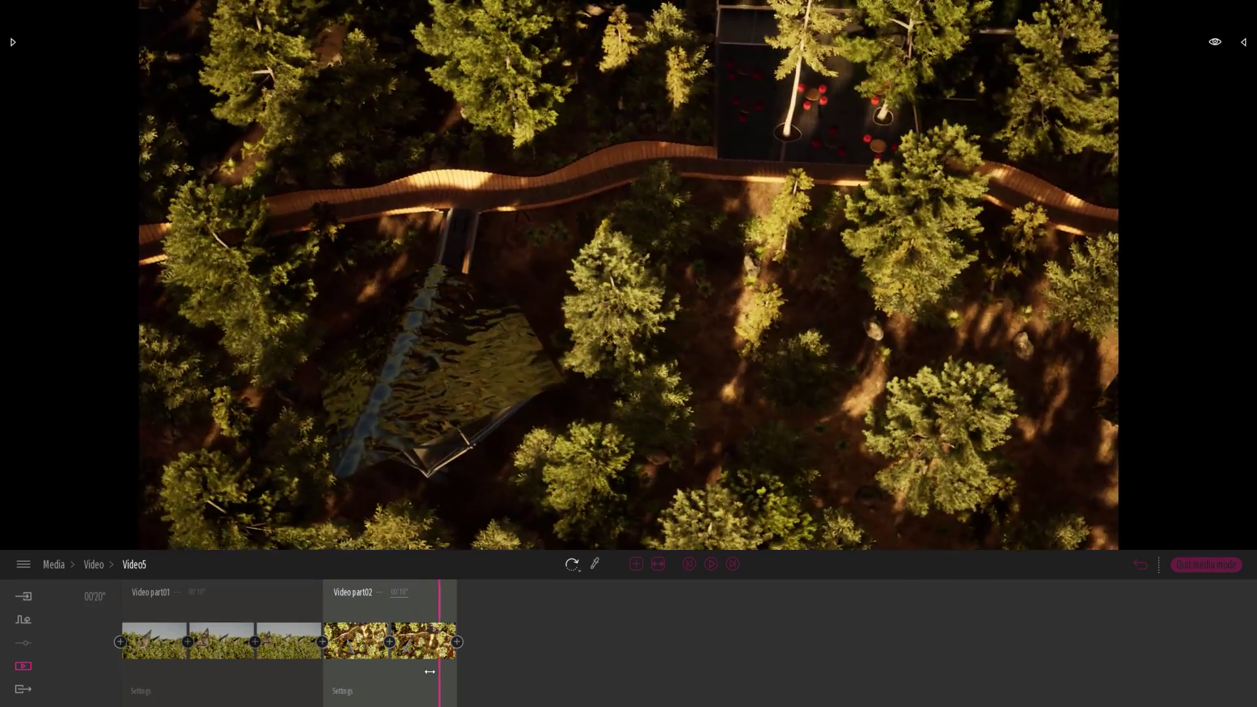
{"action": "mouse_move", "coordinate": [430, 671]}
{"action": "left_mouse_down"}
{"action": "mouse_move", "coordinate": [243, 656]}
{"action": "mouse_move", "coordinate": [430, 654]}
{"action": "left_mouse_up"}
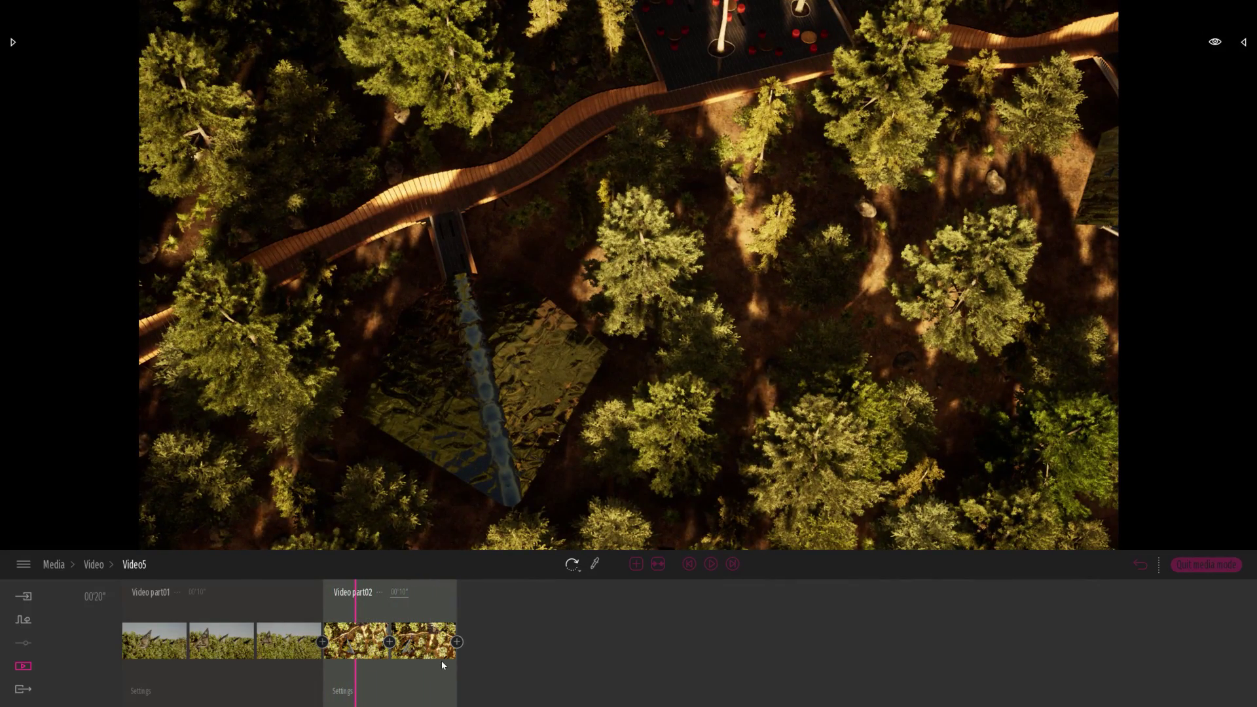
{"action": "left_click", "coordinate": [659, 565]}
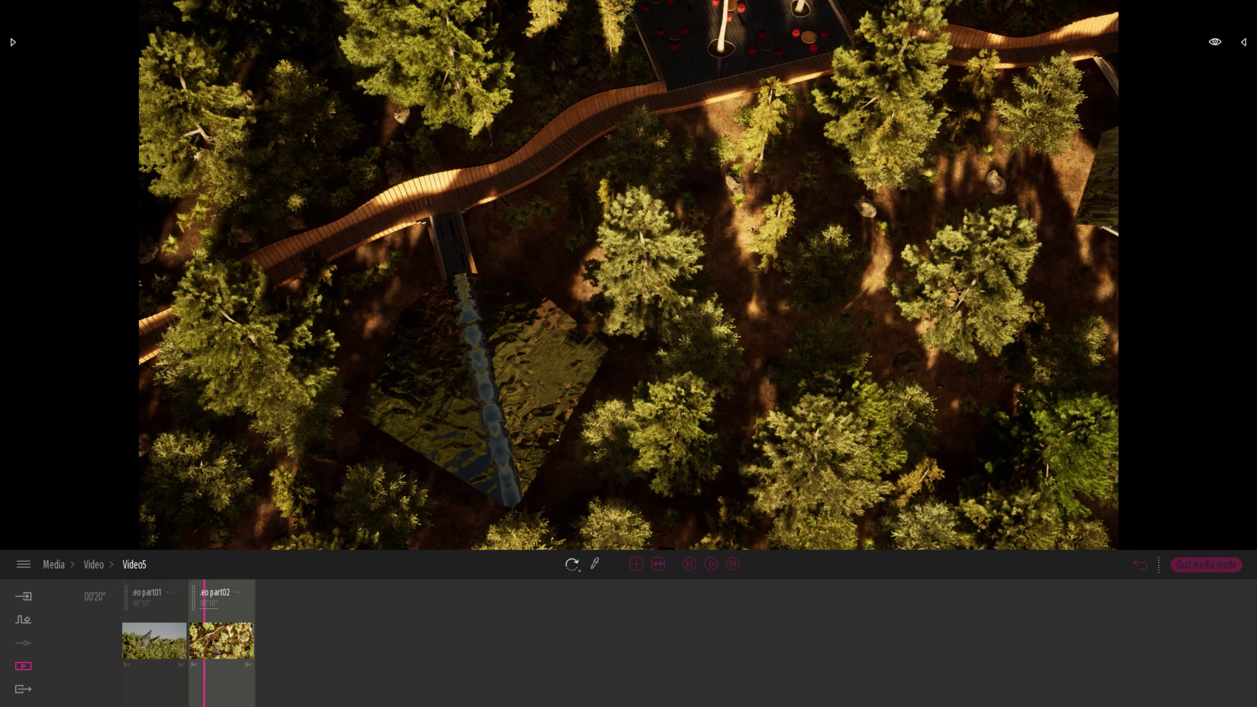
Step: Preview the houses and overhead parts, then play the two-part video
{"action": "left_click", "coordinate": [171, 628]}
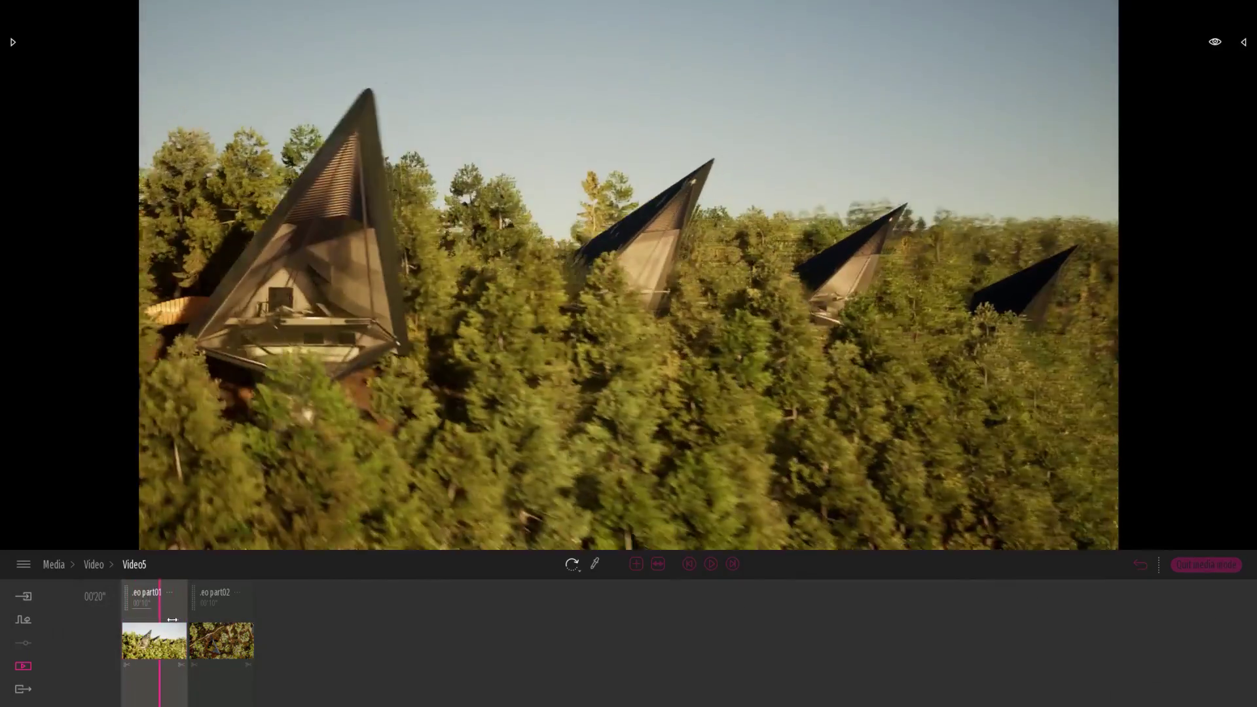
{"action": "left_click", "coordinate": [217, 629]}
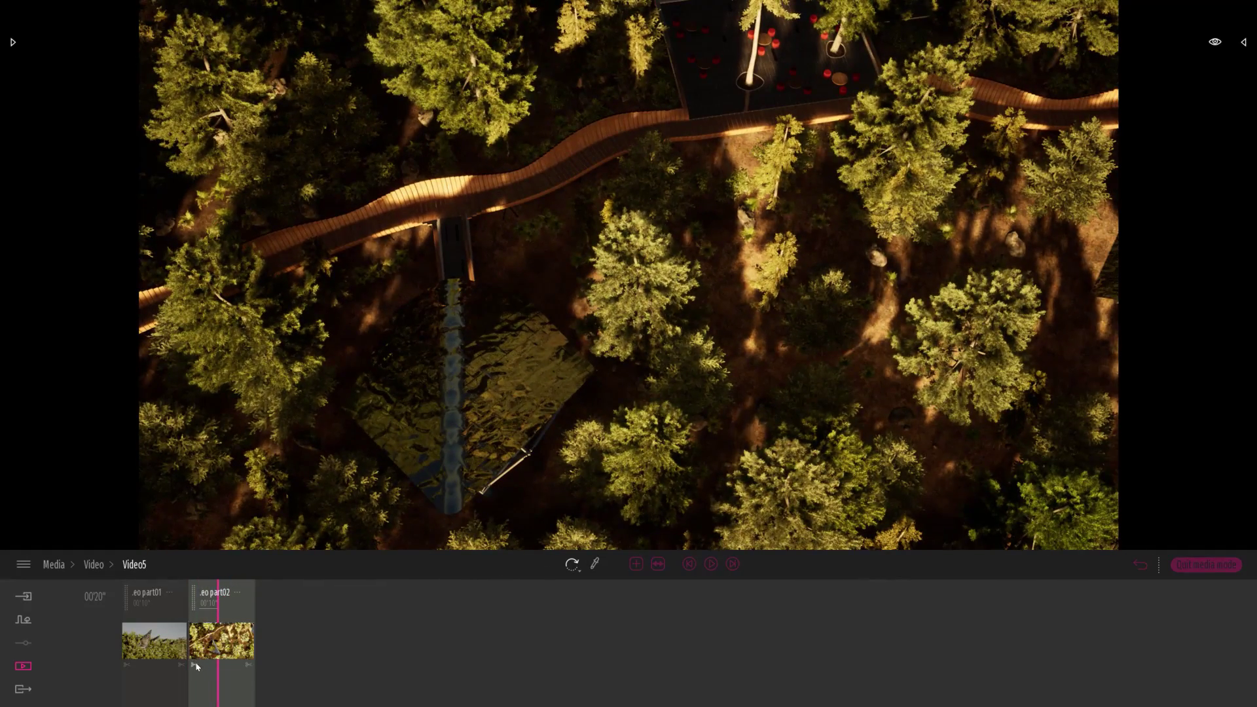
{"action": "left_click", "coordinate": [194, 664]}
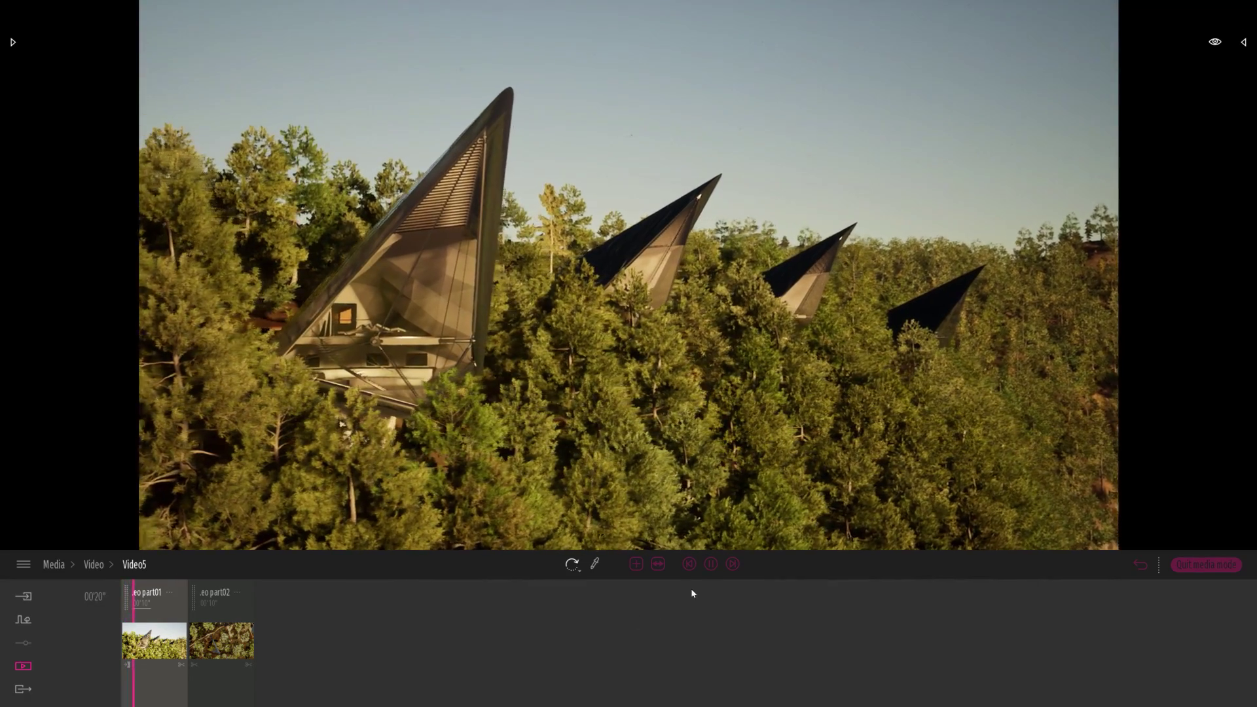
{"action": "left_click", "coordinate": [711, 565]}
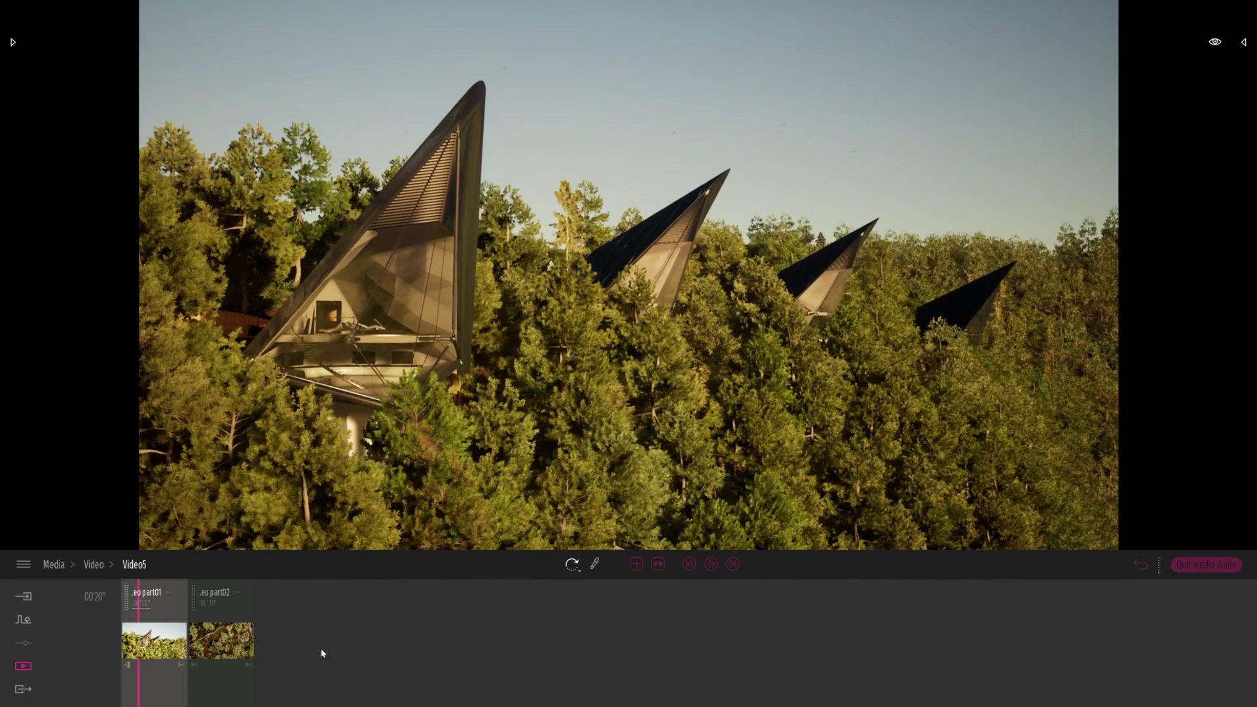
Step: Set the part transition to Cut and move part02 ahead of part01
{"action": "left_click", "coordinate": [127, 666]}
{"action": "left_click", "coordinate": [124, 620]}
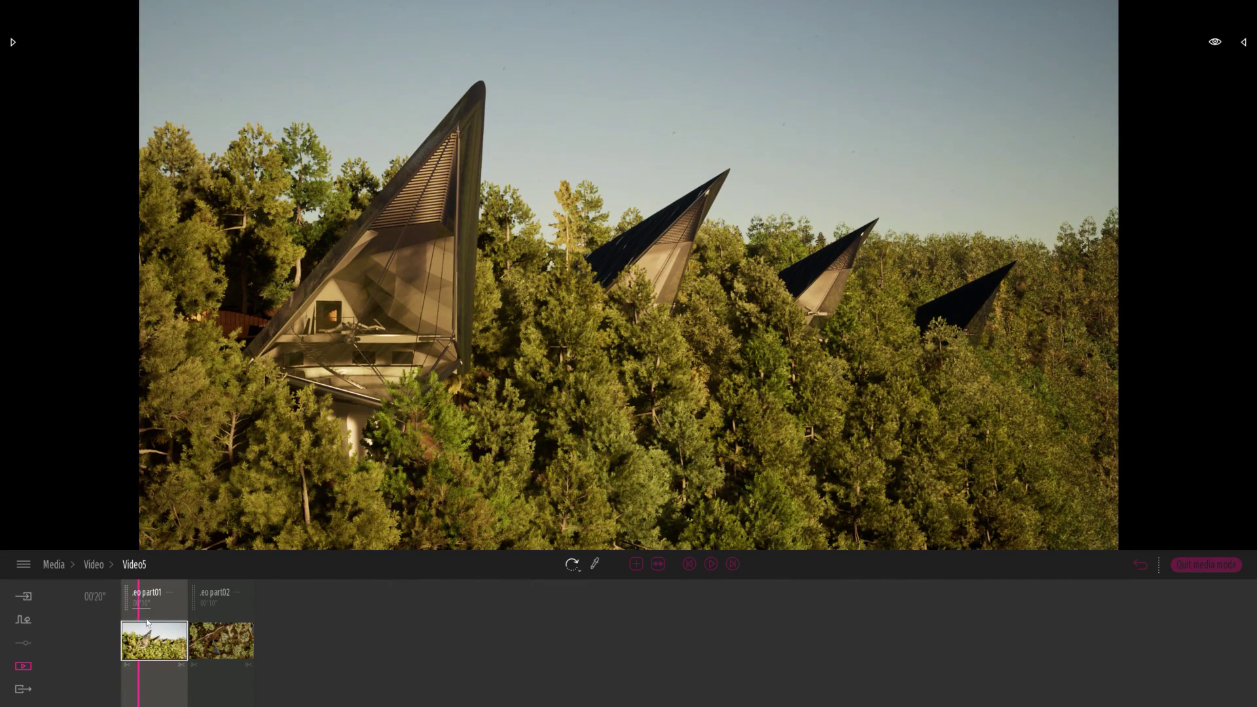
{"action": "left_click_drag", "start_coordinate": [194, 599], "coordinate": [137, 616]}
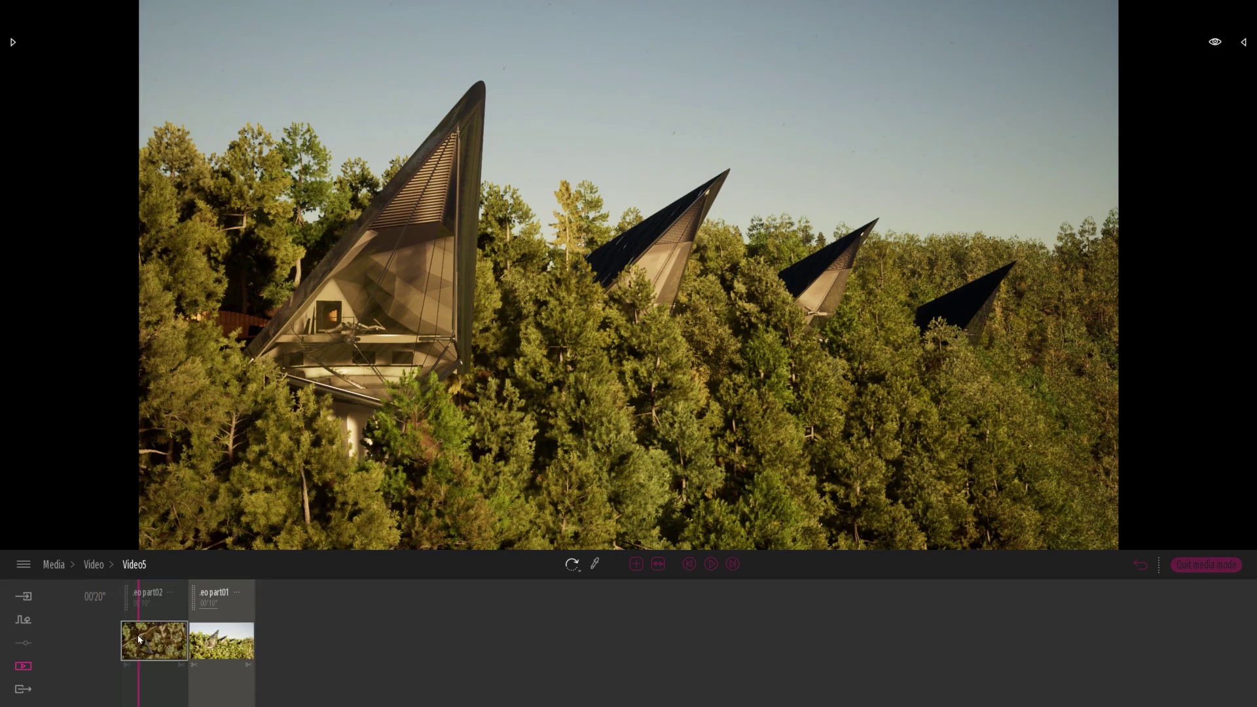
{"action": "mouse_move", "coordinate": [139, 682]}
{"action": "left_mouse_down"}
{"action": "mouse_move", "coordinate": [192, 676]}
{"action": "mouse_move", "coordinate": [161, 678]}
{"action": "left_mouse_up"}
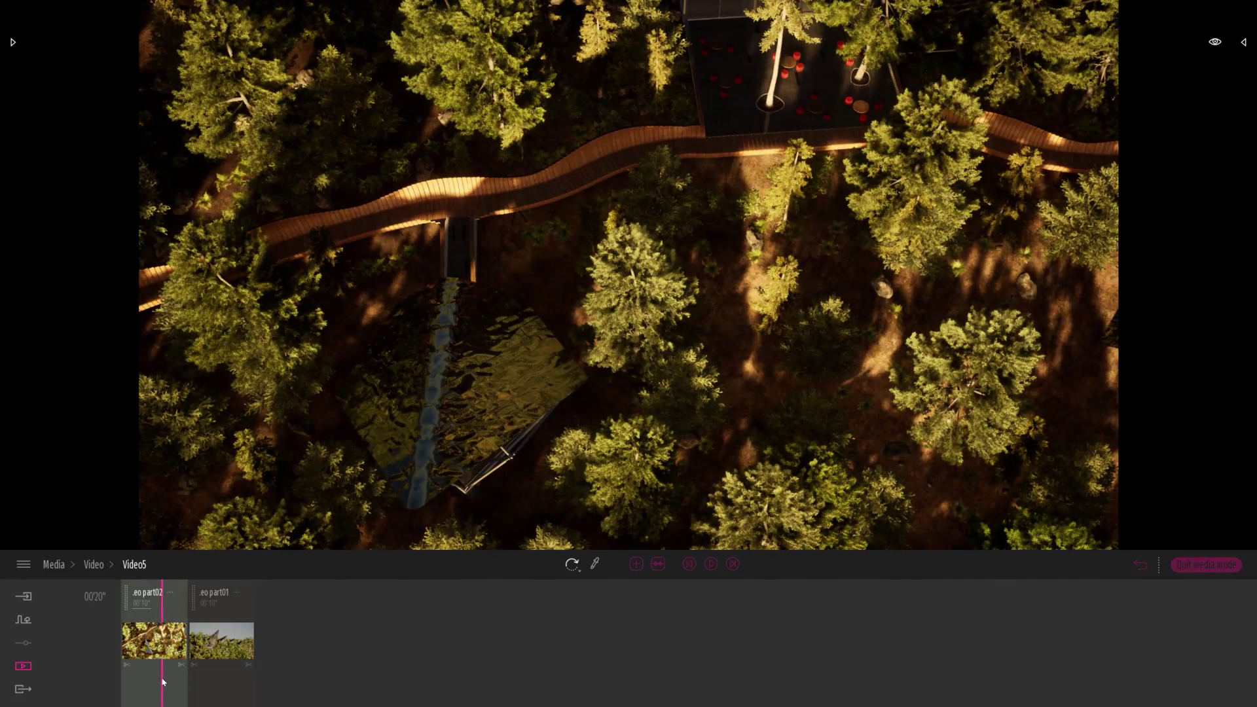
{"action": "left_click", "coordinate": [170, 592]}
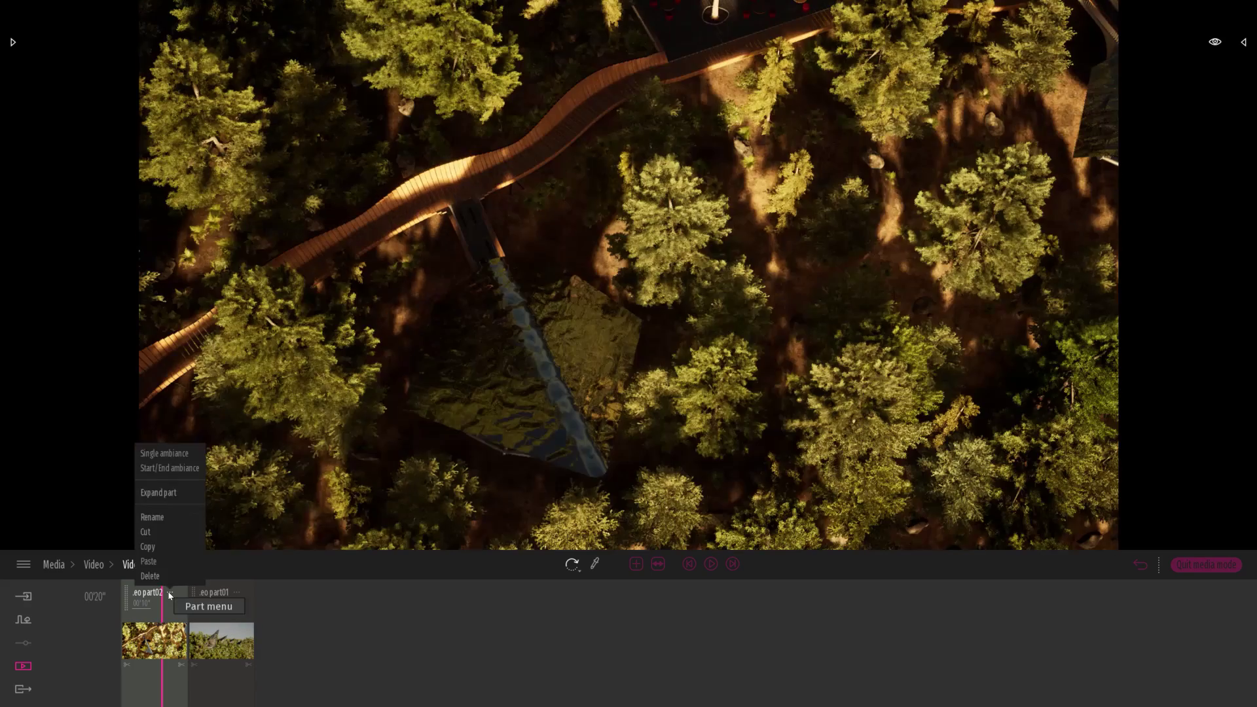
Step: Change part02's Day time from 19:51 to 15:25, back on the Video5 timeline
{"action": "left_click", "coordinate": [155, 493]}
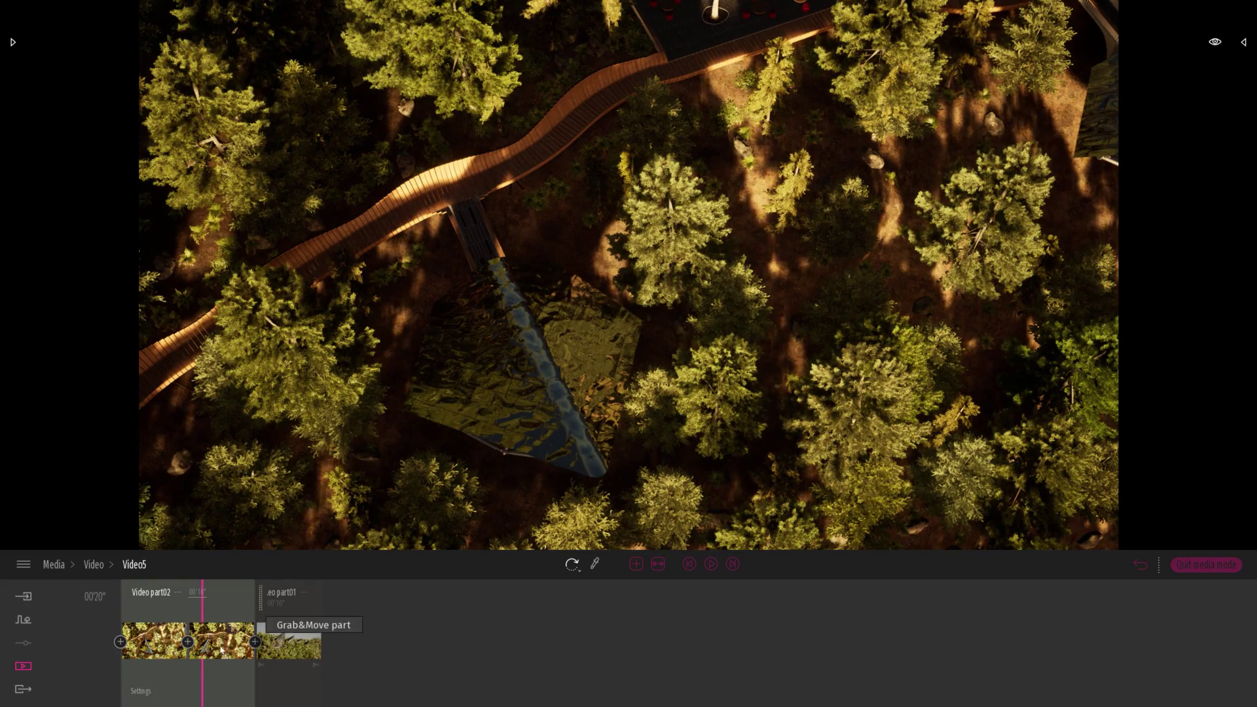
{"action": "left_click_drag", "start_coordinate": [197, 676], "coordinate": [170, 677]}
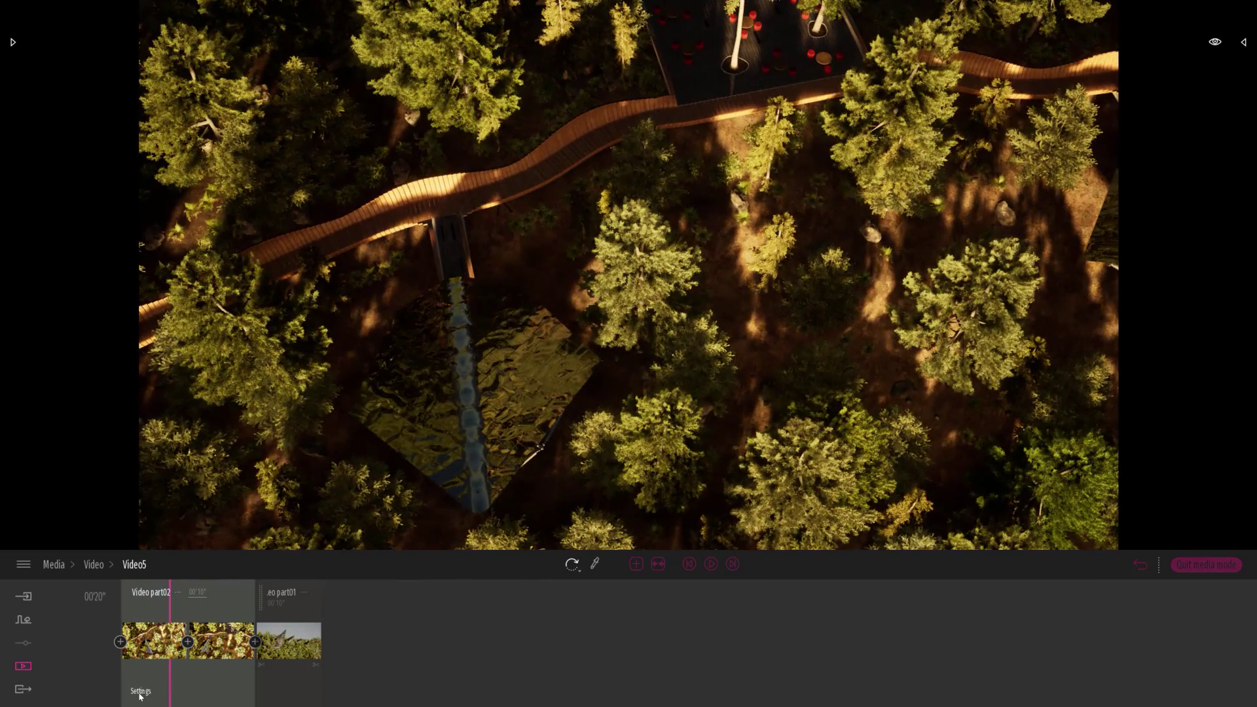
{"action": "left_click", "coordinate": [140, 692]}
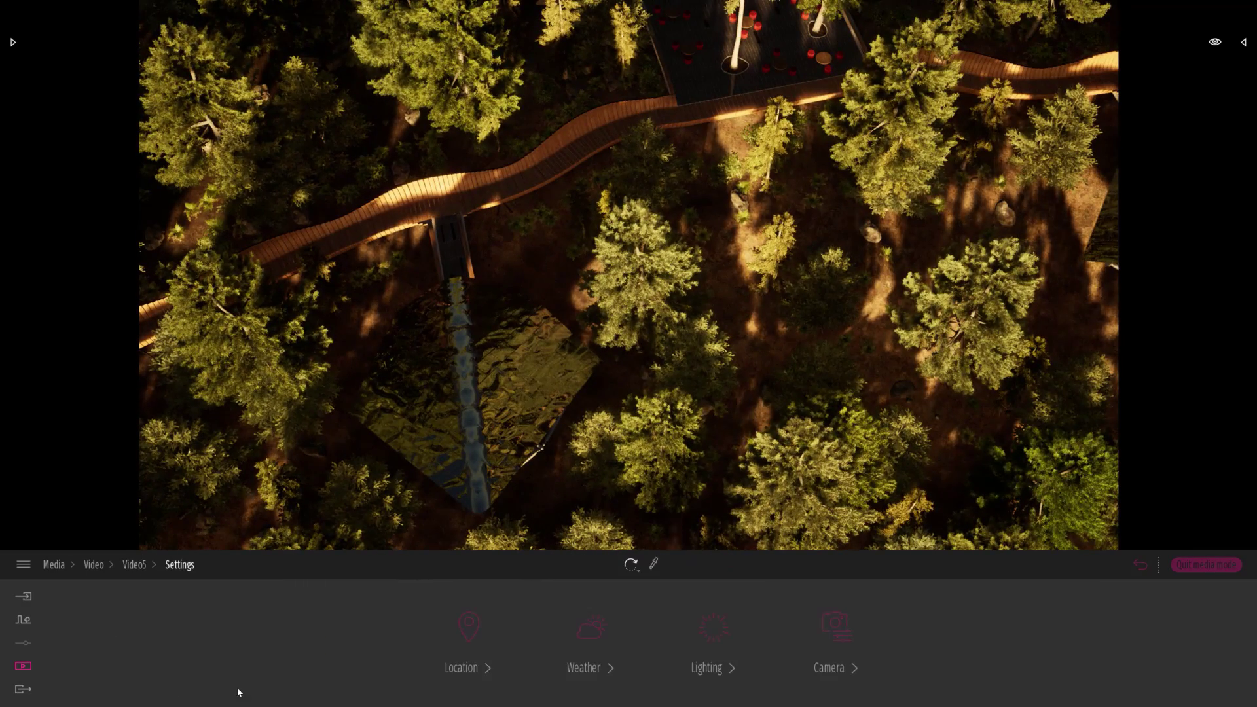
{"action": "left_click", "coordinate": [469, 638]}
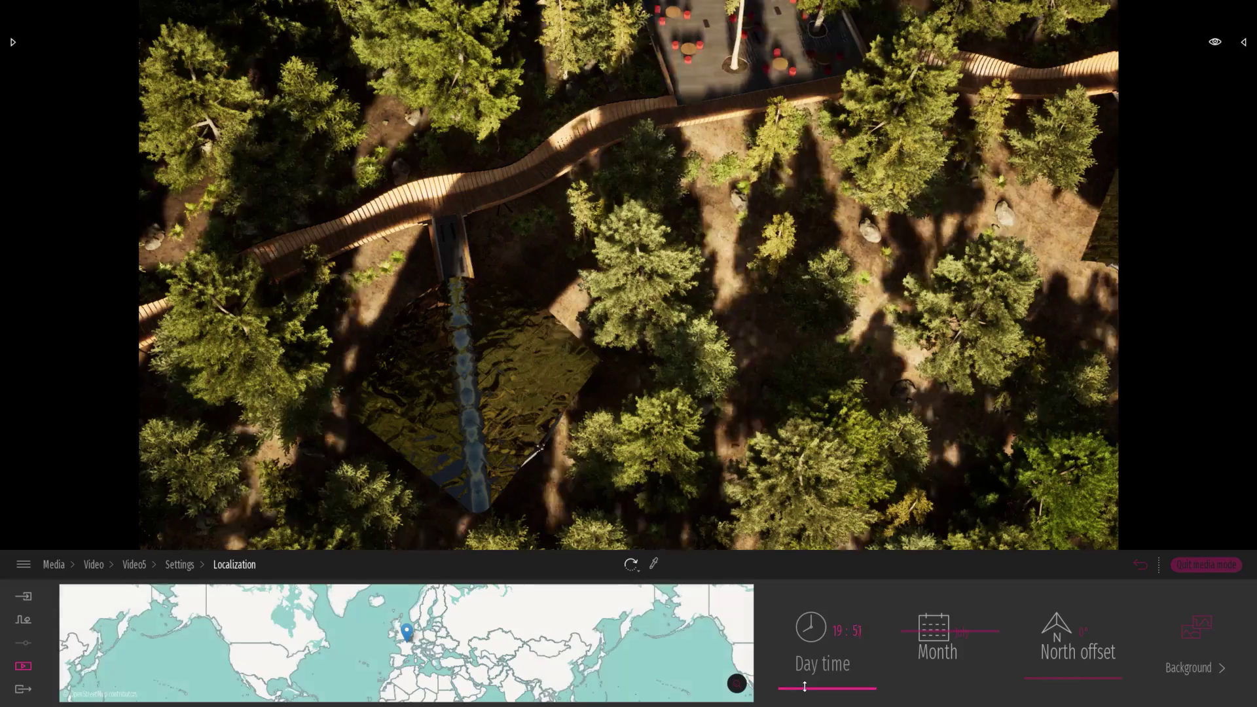
{"action": "left_click_drag", "start_coordinate": [804, 686], "coordinate": [806, 674]}
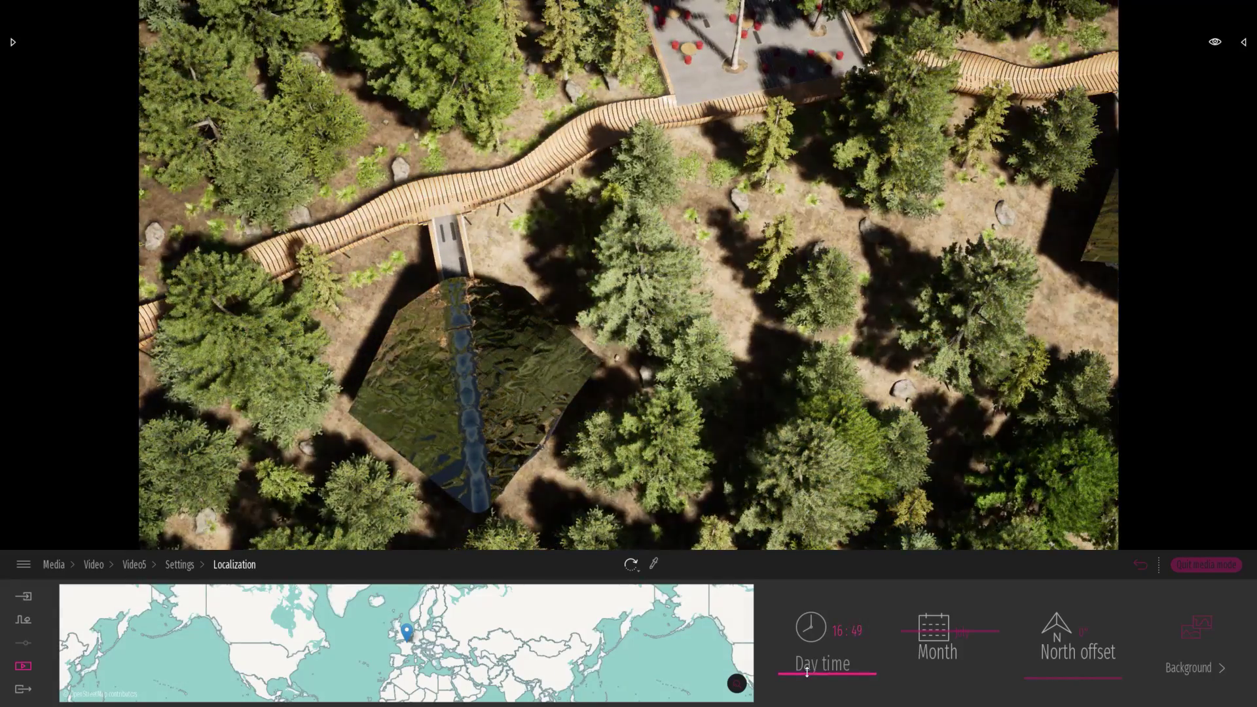
{"action": "left_click_drag", "start_coordinate": [806, 671], "coordinate": [807, 681]}
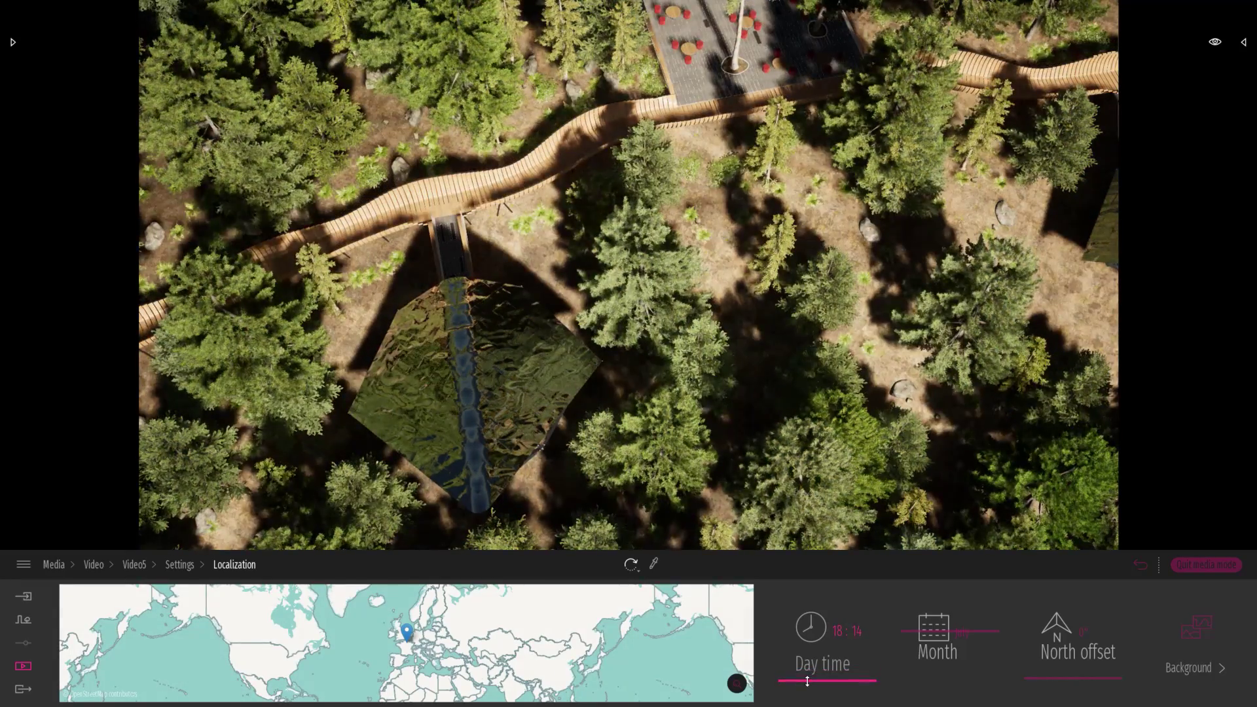
{"action": "left_click", "coordinate": [134, 565]}
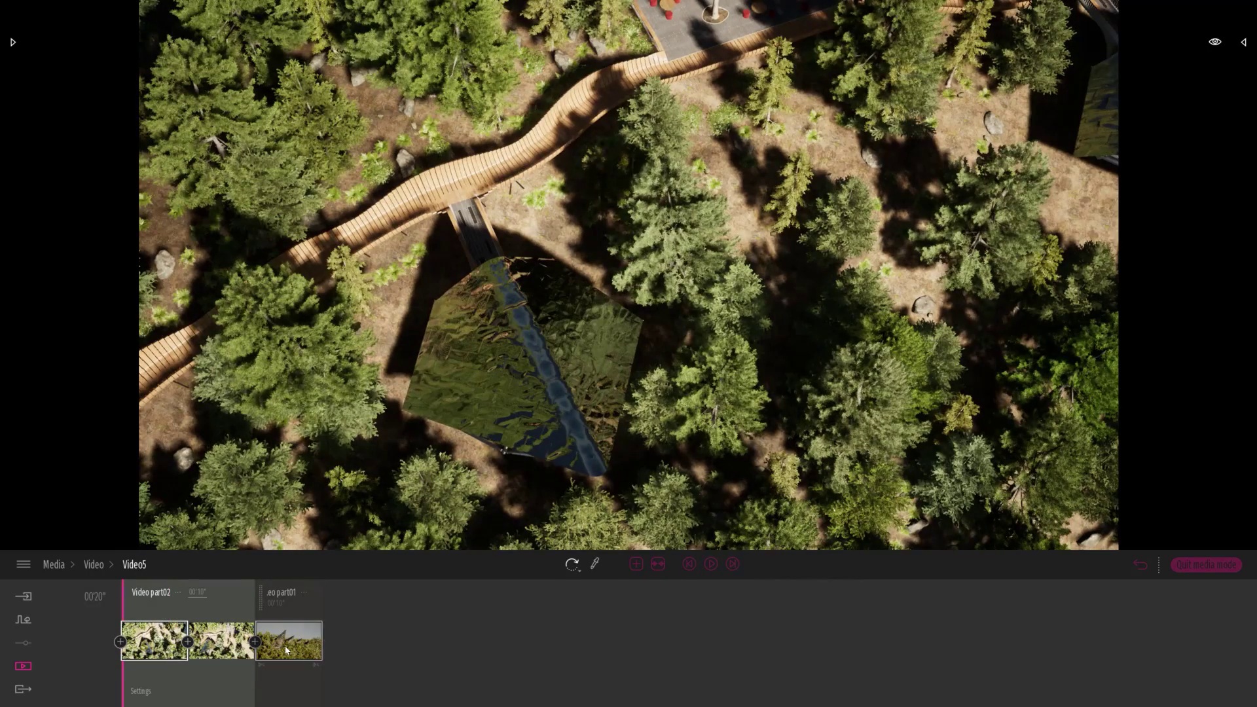
Step: Review the existing parts and add part03 from the parking canopy view
{"action": "left_click", "coordinate": [285, 645]}
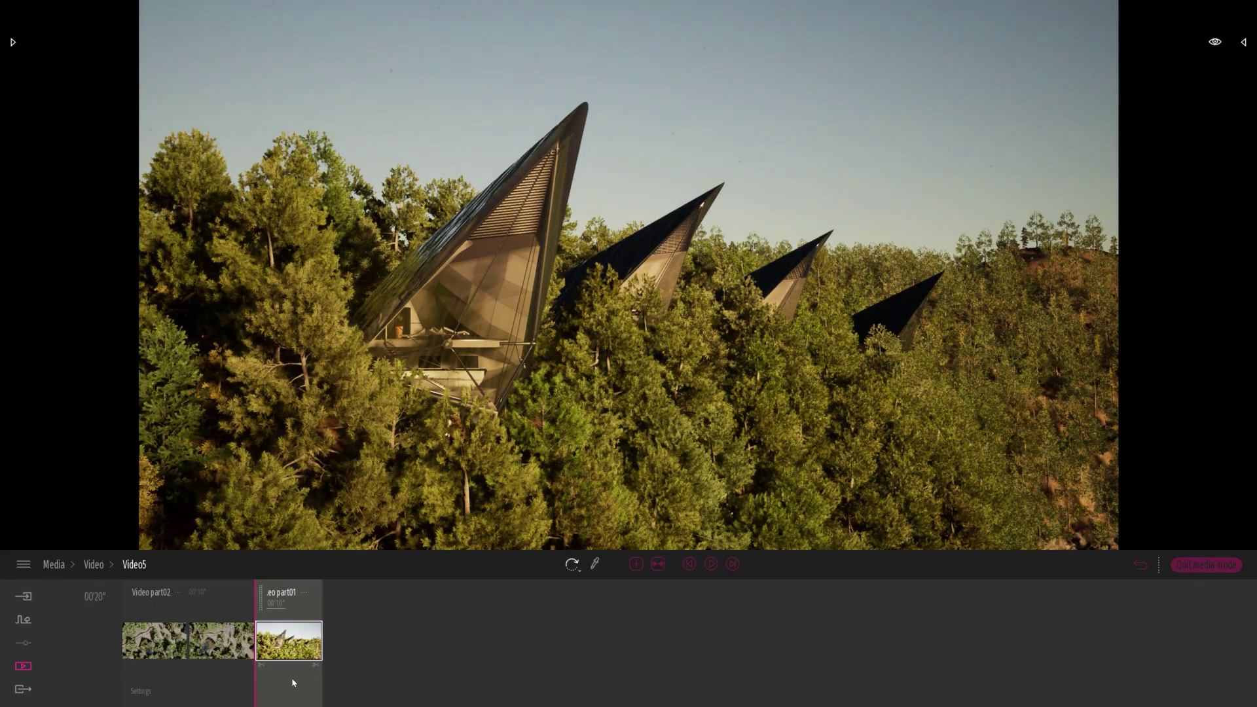
{"action": "left_click", "coordinate": [155, 645]}
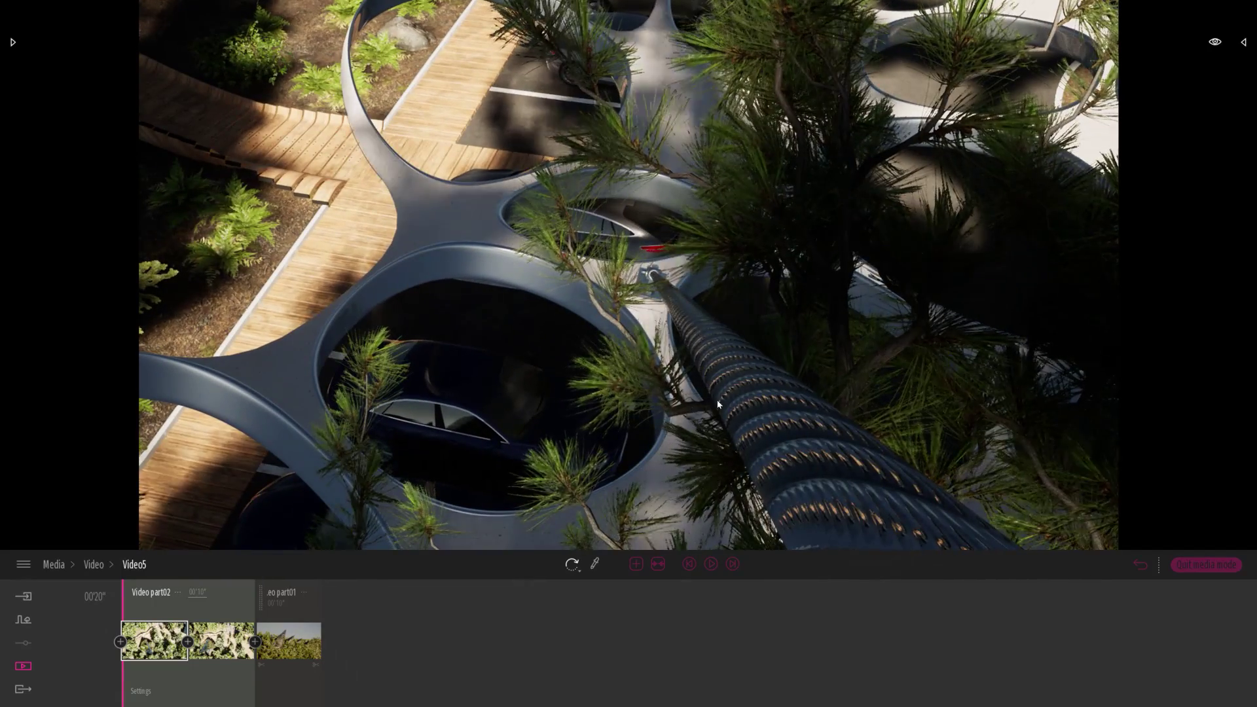
{"action": "left_click", "coordinate": [635, 566]}
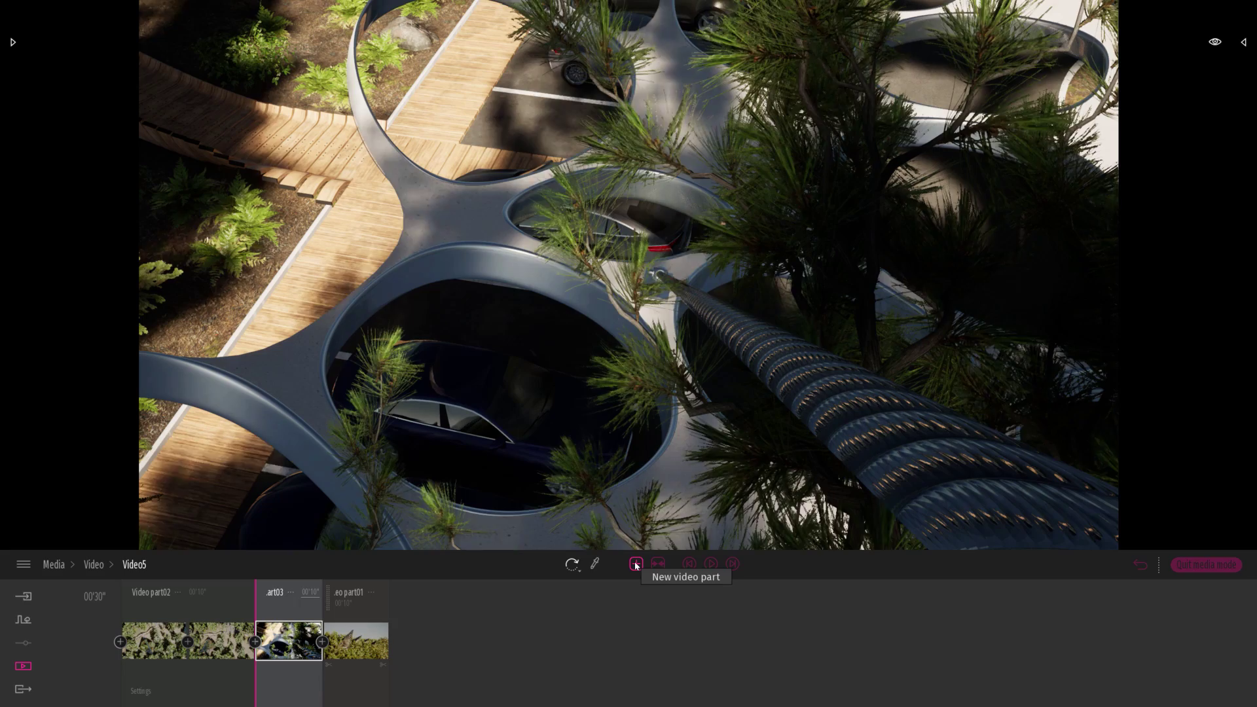
Step: Set part03's Day time to 12:47 and its shadow distance to 100 m
{"action": "left_click", "coordinate": [313, 667]}
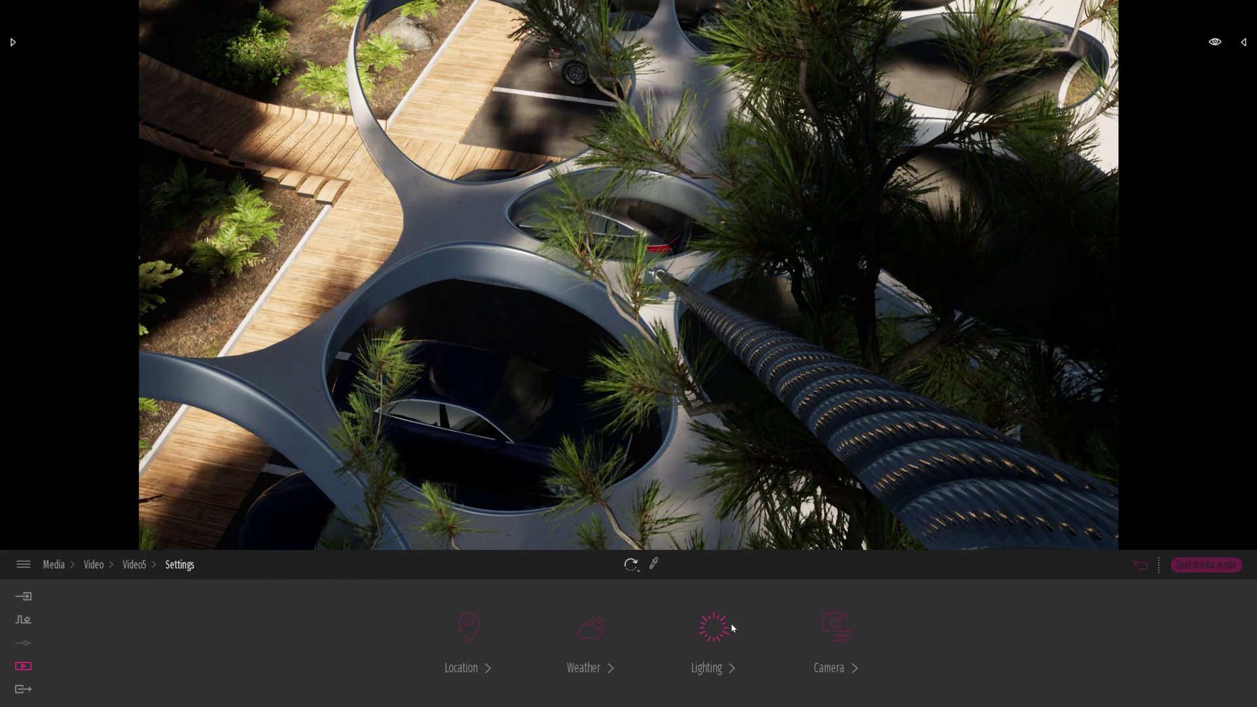
{"action": "left_click", "coordinate": [469, 626]}
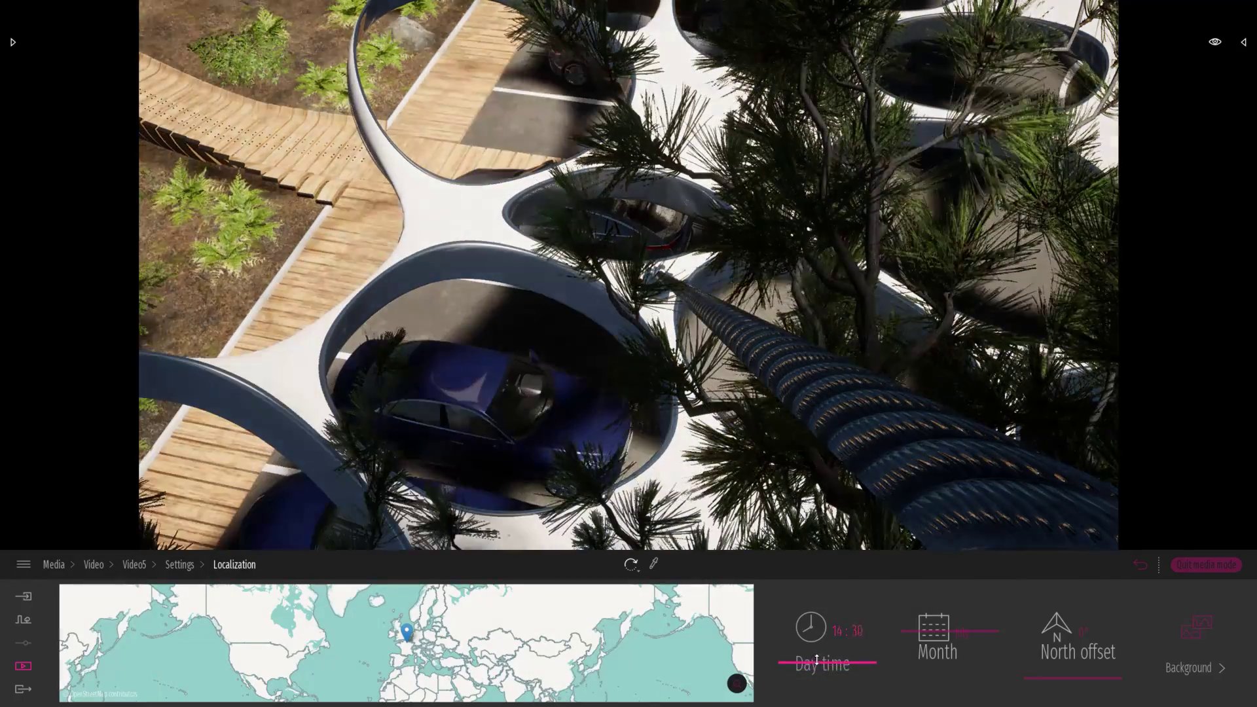
{"action": "left_click_drag", "start_coordinate": [812, 689], "coordinate": [825, 636]}
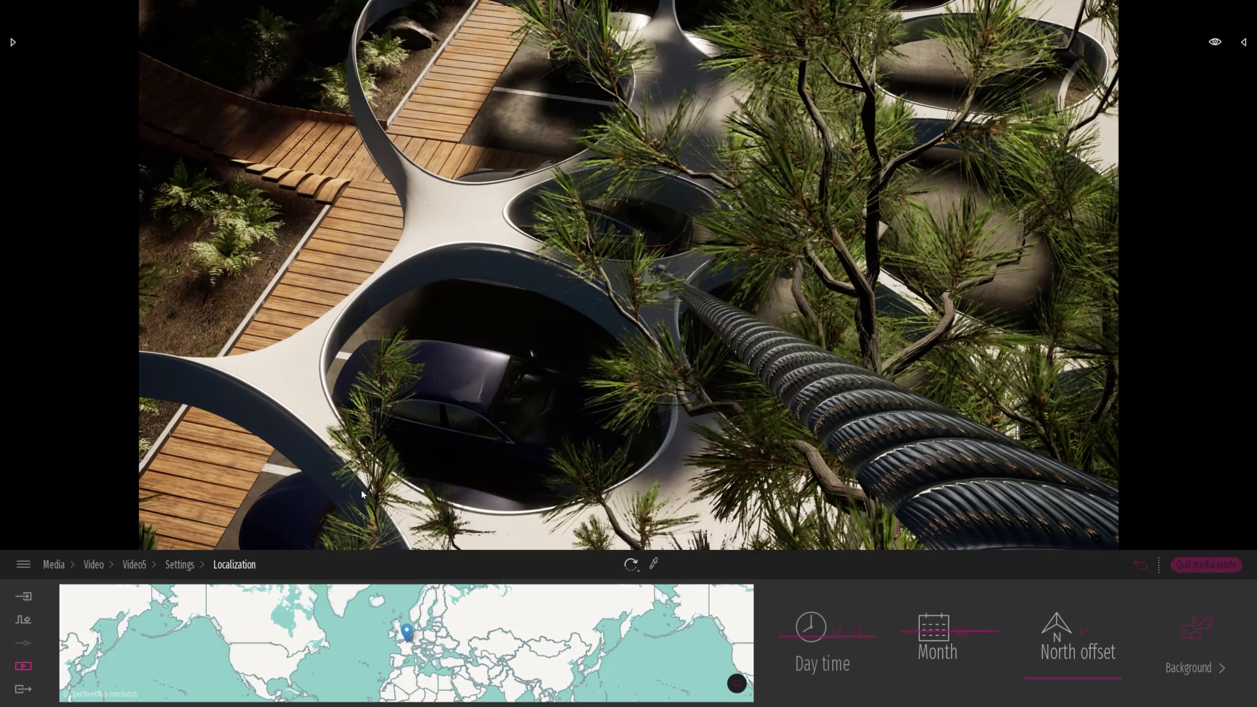
{"action": "left_click", "coordinate": [180, 565]}
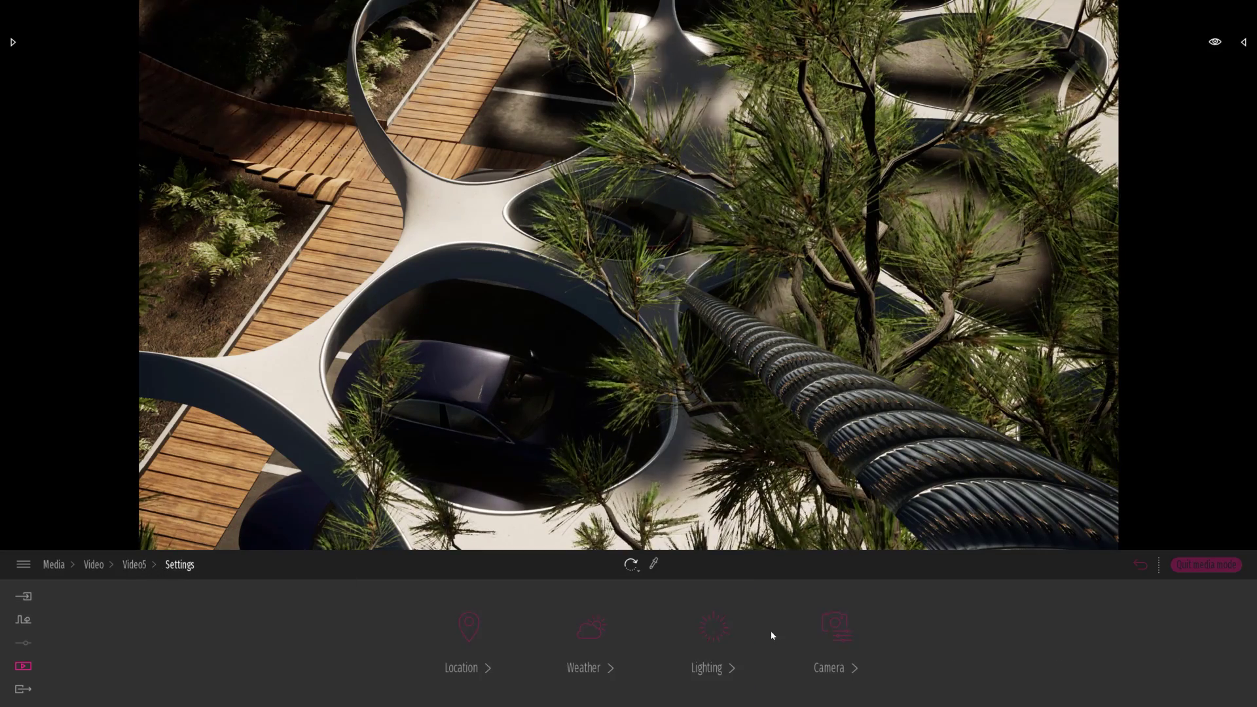
{"action": "left_click", "coordinate": [723, 629]}
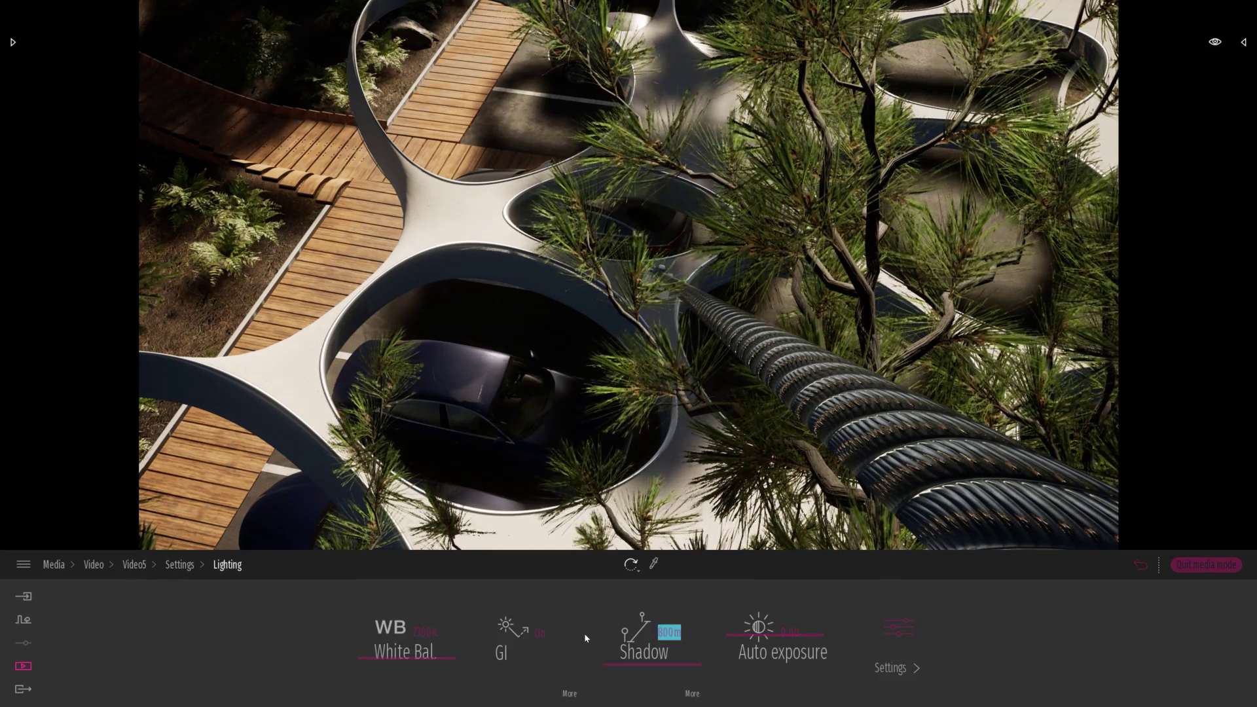
{"action": "type", "text": "100"}
{"action": "key", "text": "Return"}
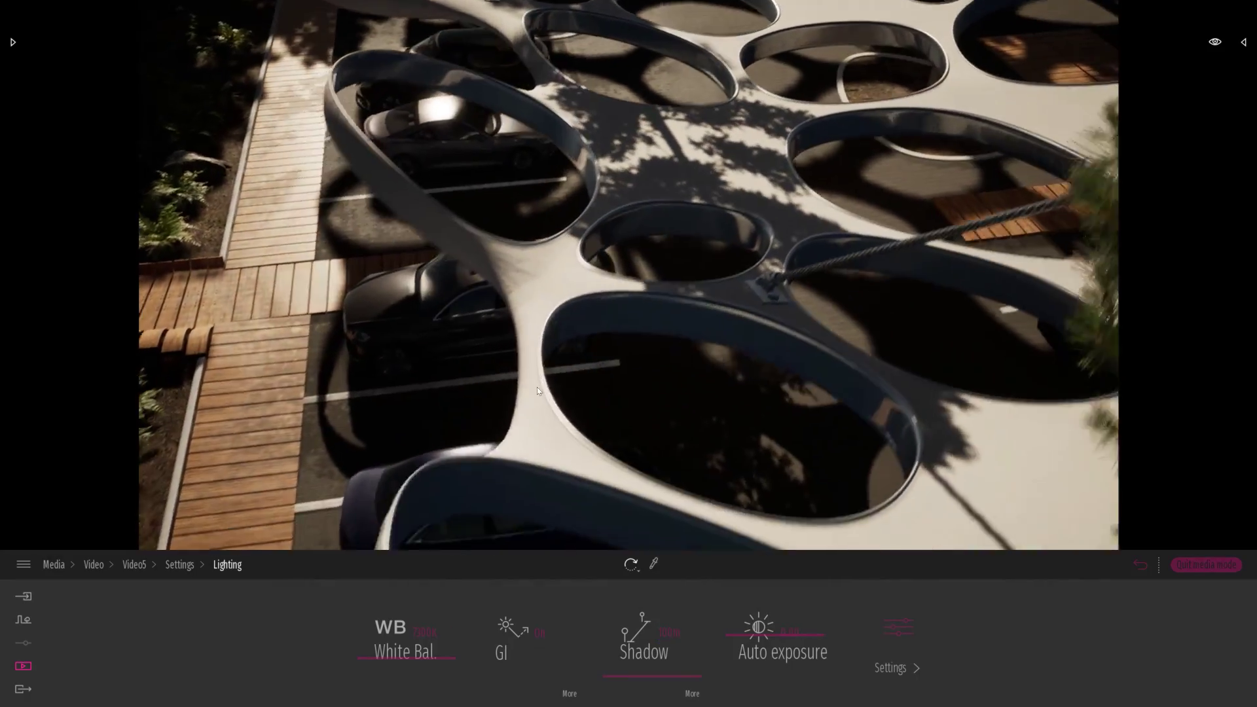
Step: Move Suv 03 into the upper parking bay and return to the part03 shot
{"action": "left_click", "coordinate": [465, 301]}
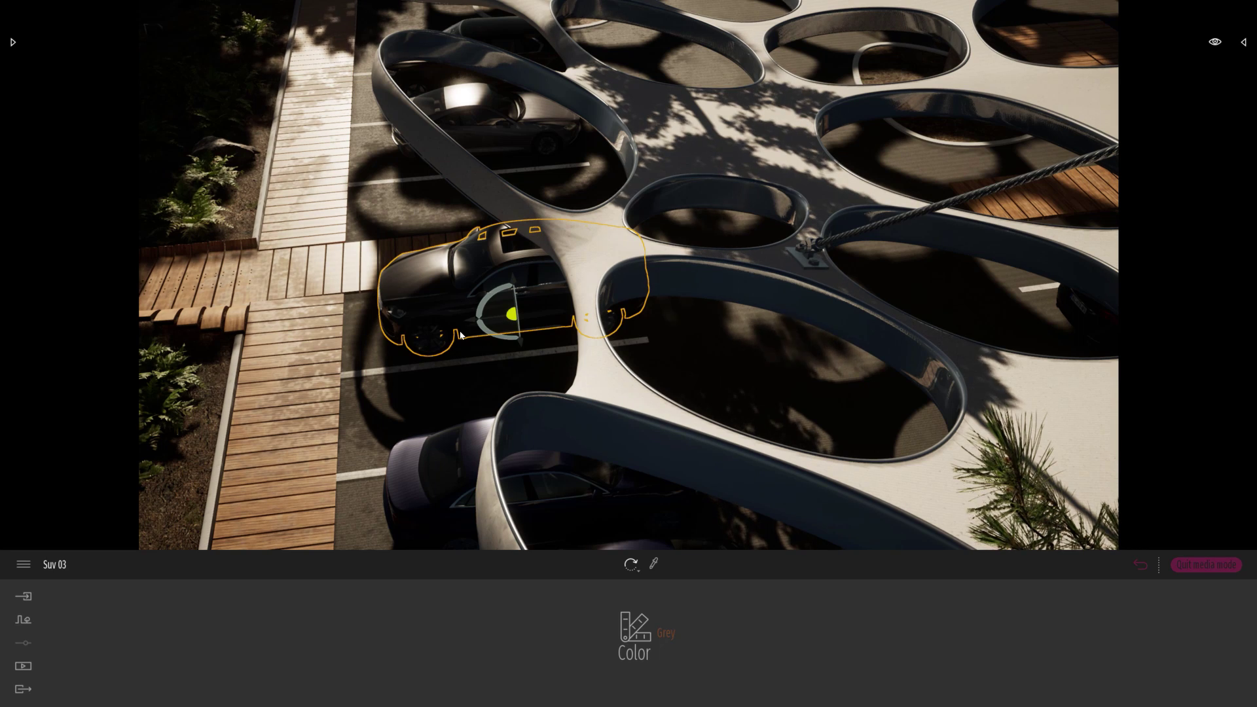
{"action": "left_click_drag", "start_coordinate": [506, 327], "coordinate": [473, 218]}
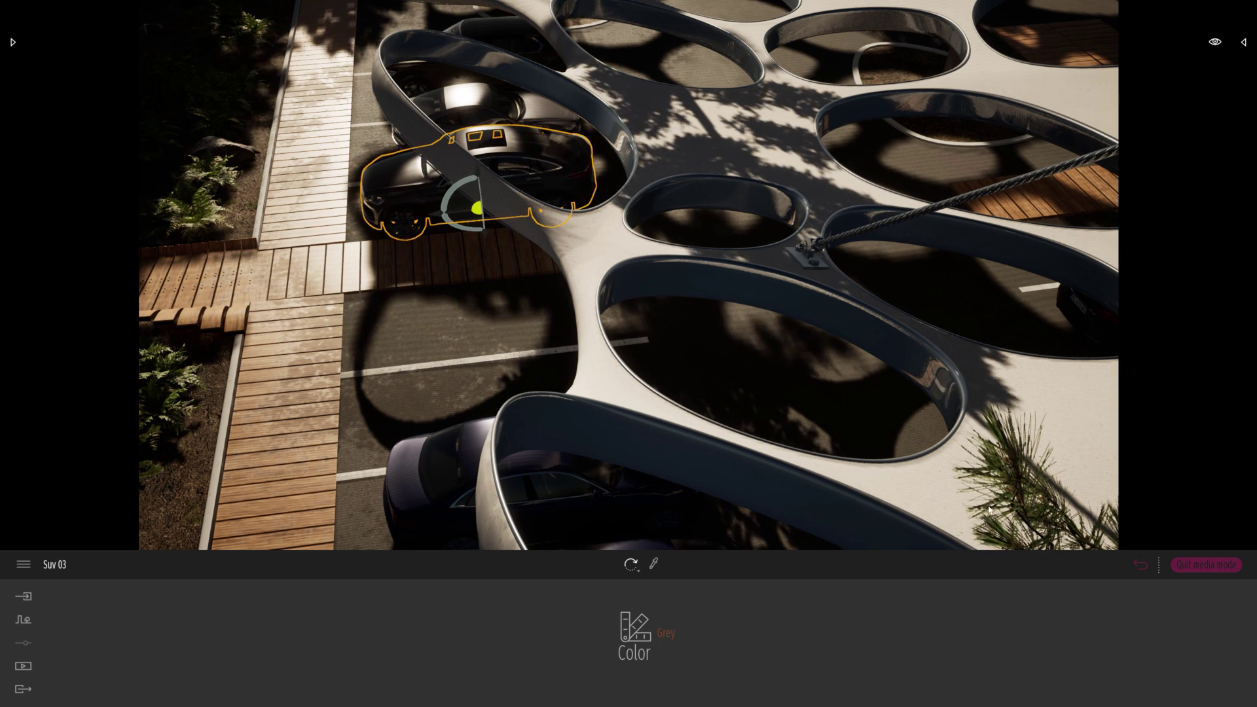
{"action": "key", "text": "Escape"}
{"action": "mouse_move", "coordinate": [287, 640]}
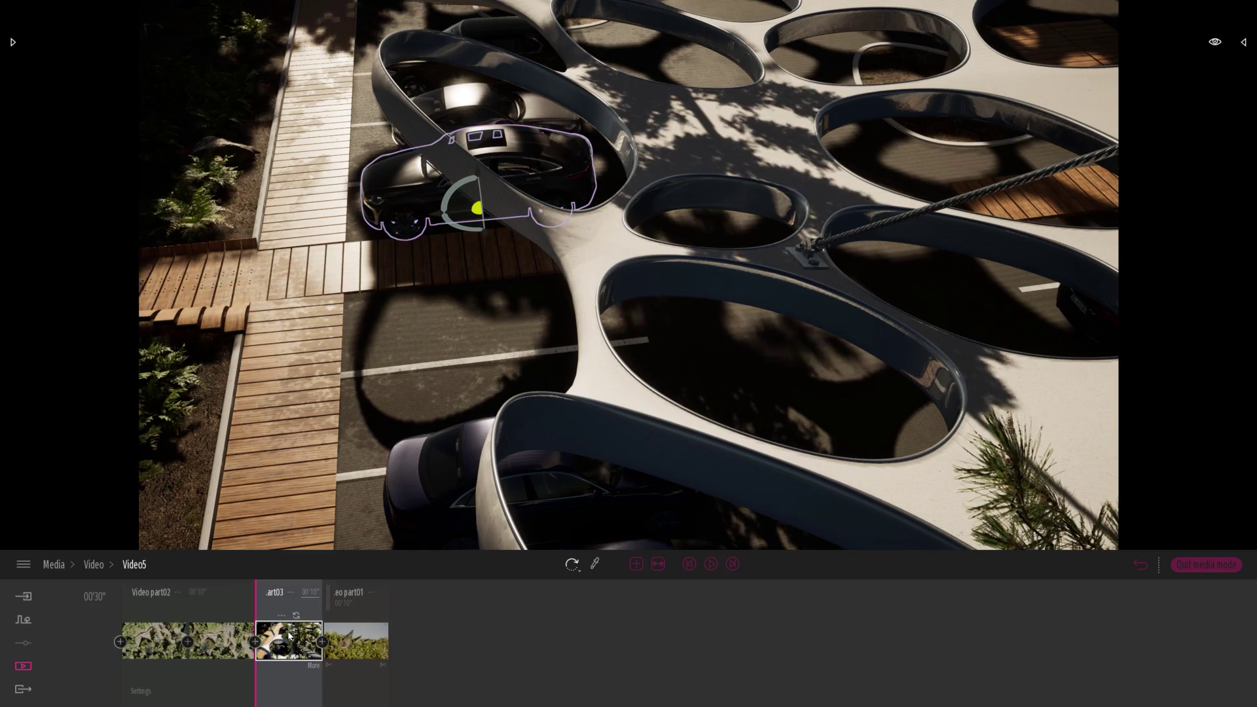
{"action": "left_click", "coordinate": [288, 641]}
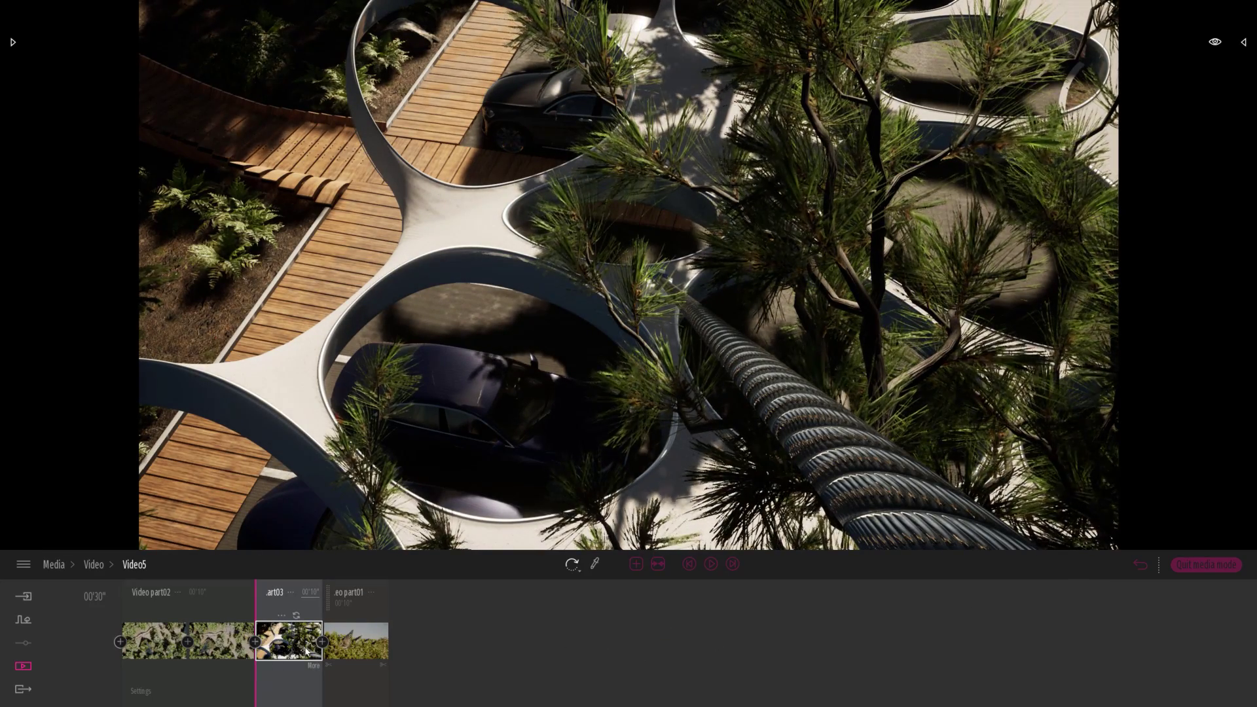
Step: Turn on part03's depth of field, focused on the canopy at 20.0 m
{"action": "left_click", "coordinate": [313, 665]}
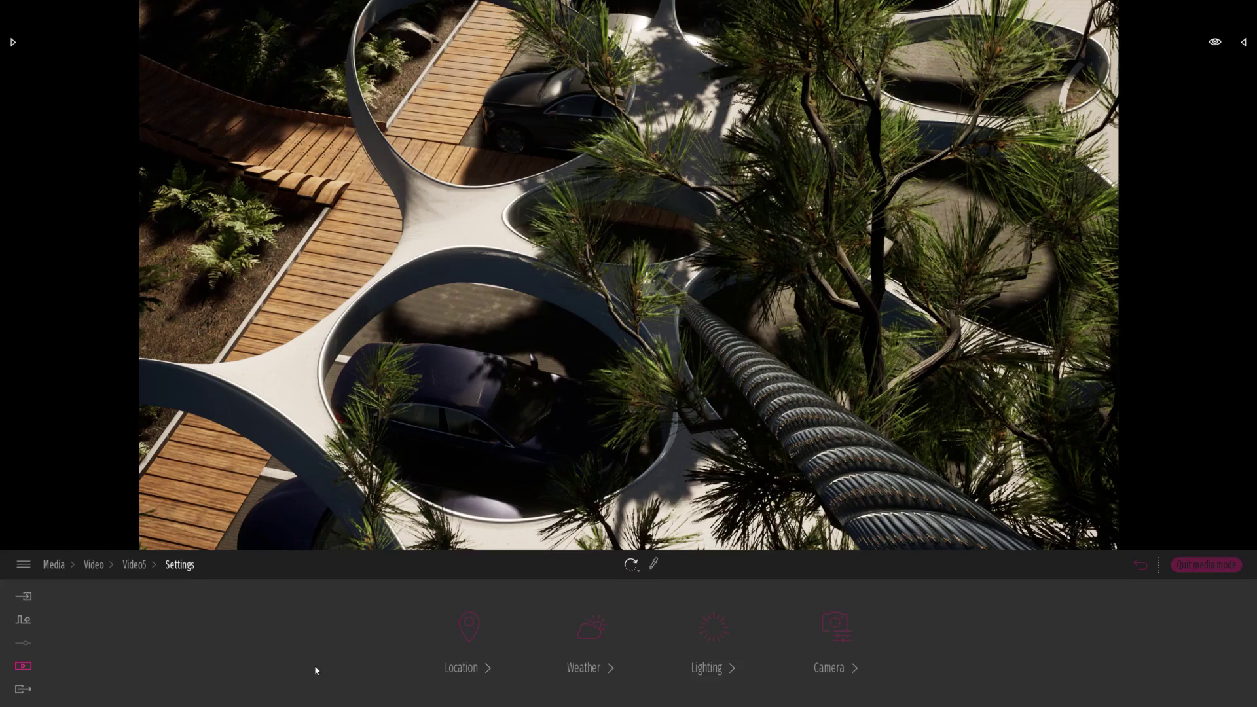
{"action": "left_click", "coordinate": [835, 625]}
{"action": "left_click", "coordinate": [699, 629]}
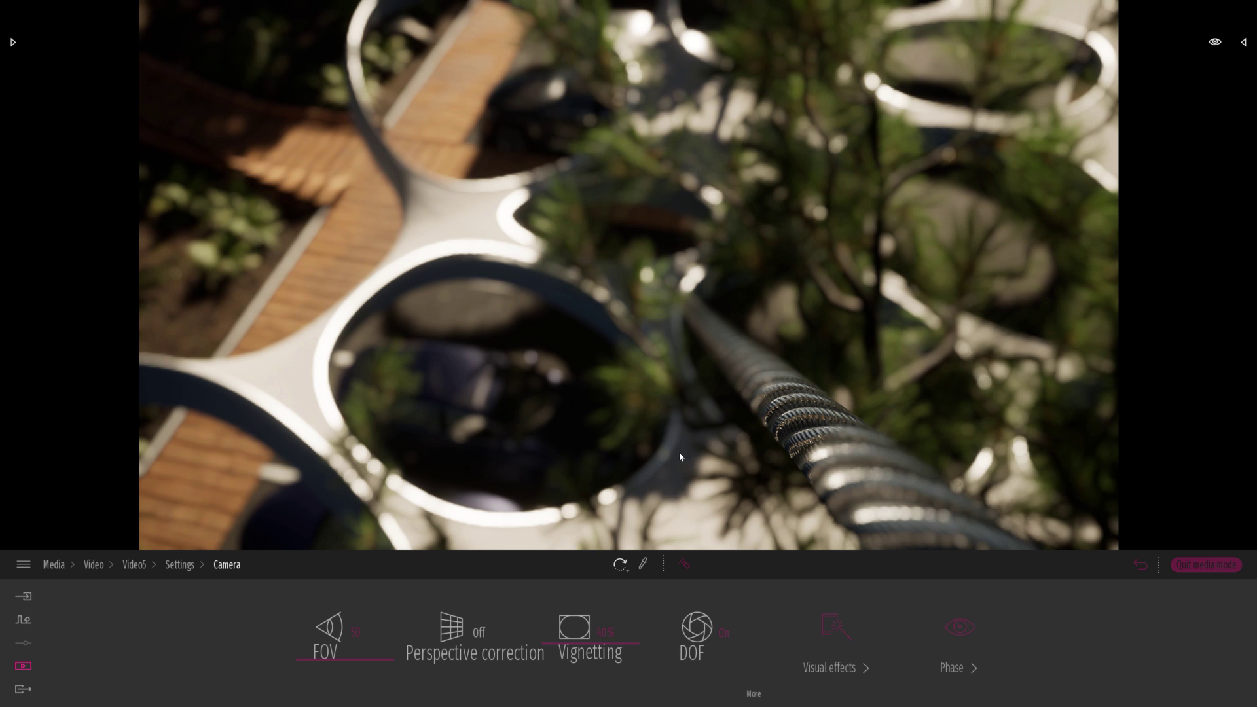
{"action": "left_click", "coordinate": [754, 694]}
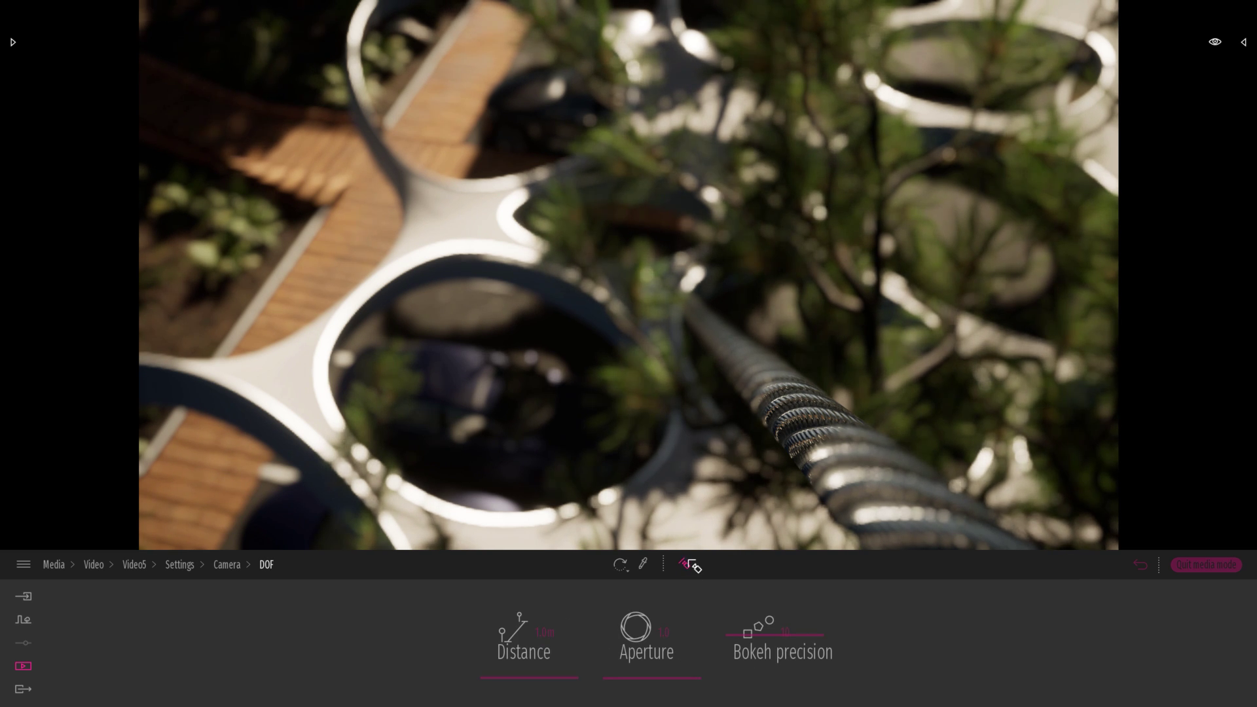
{"action": "left_click", "coordinate": [940, 531]}
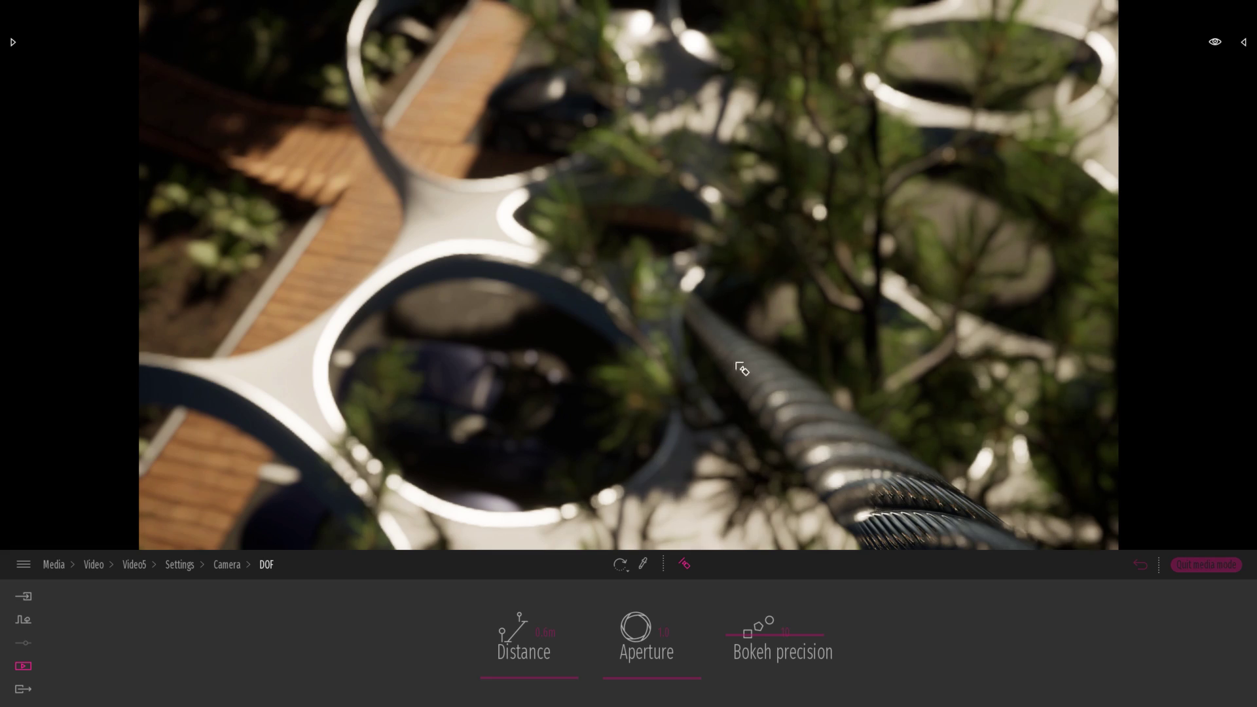
{"action": "left_click", "coordinate": [482, 329]}
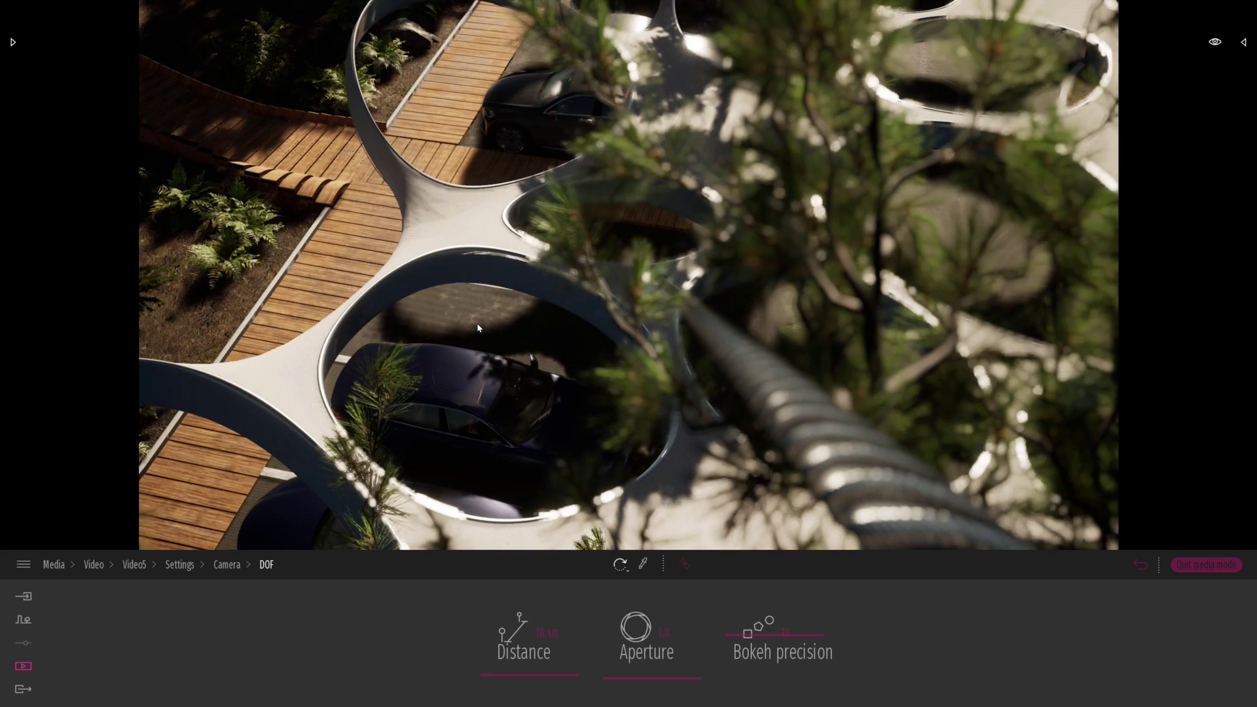
{"action": "left_click", "coordinate": [547, 632]}
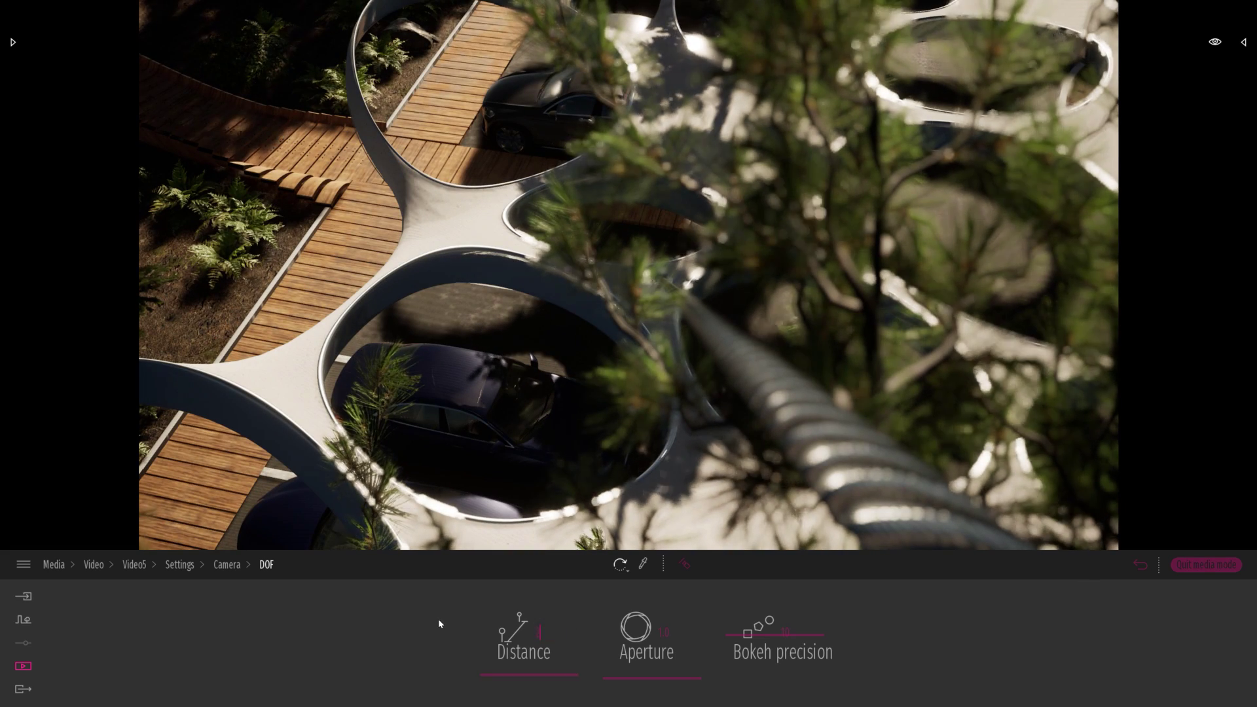
{"action": "type", "text": "20.0m"}
{"action": "left_click", "coordinate": [179, 564]}
{"action": "left_click", "coordinate": [138, 567]}
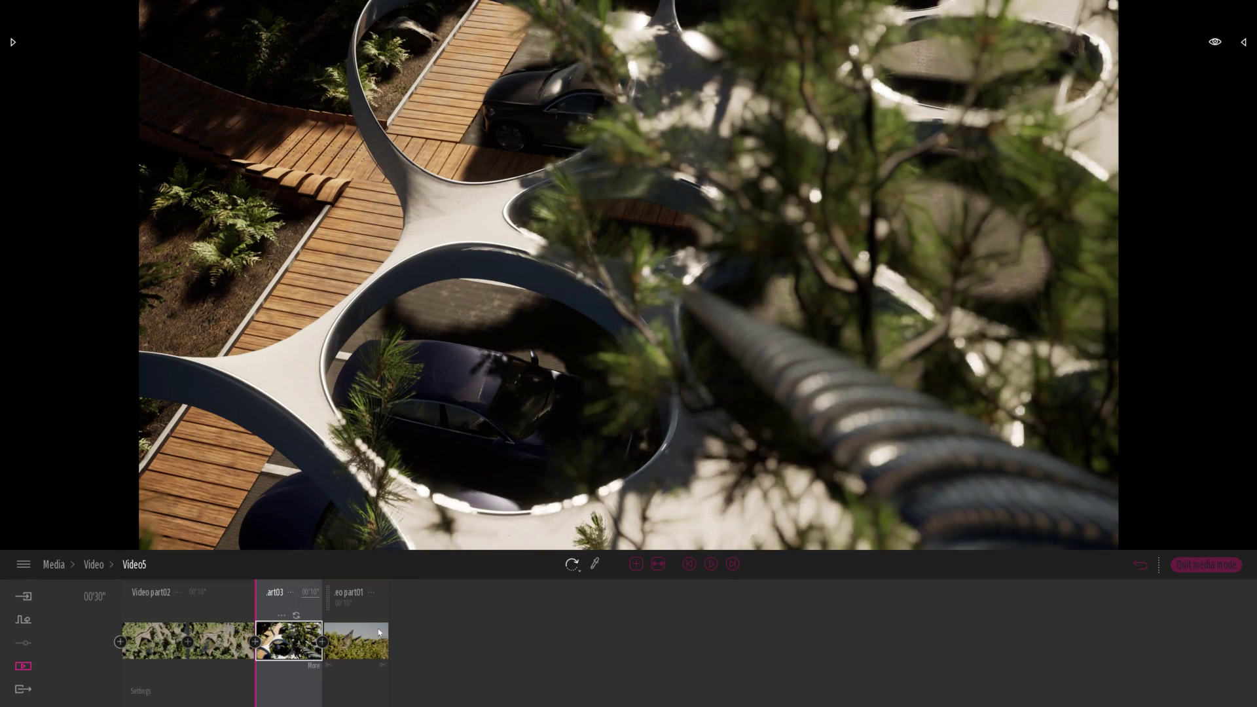
Step: Reorder part03 to follow part01, expand it, and open its settings
{"action": "left_click", "coordinate": [658, 564]}
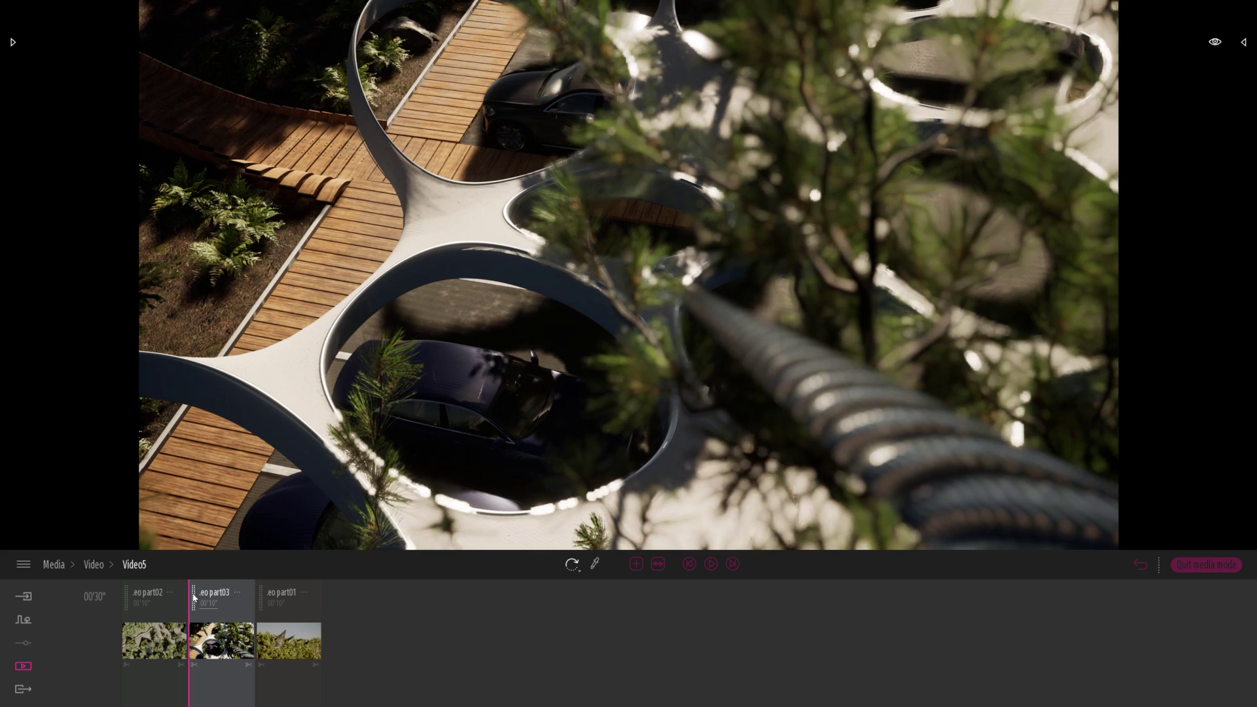
{"action": "left_click_drag", "start_coordinate": [193, 595], "coordinate": [305, 595]}
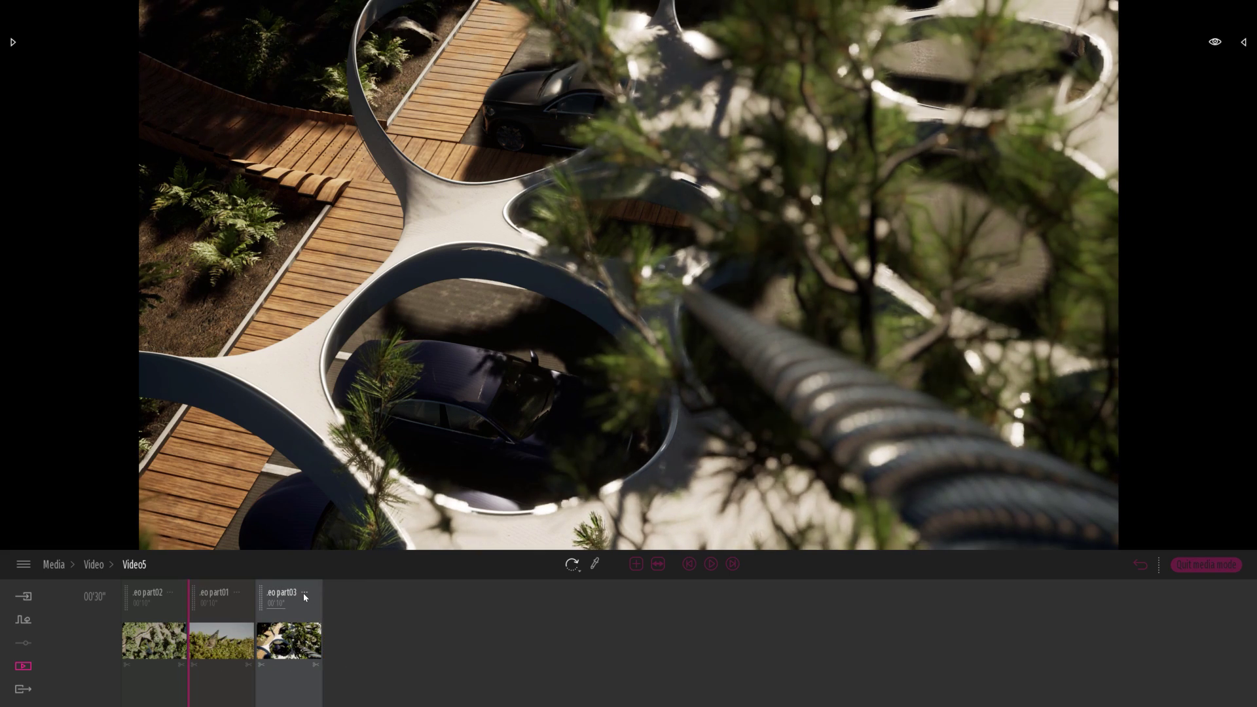
{"action": "left_click", "coordinate": [305, 595]}
{"action": "left_click", "coordinate": [291, 493]}
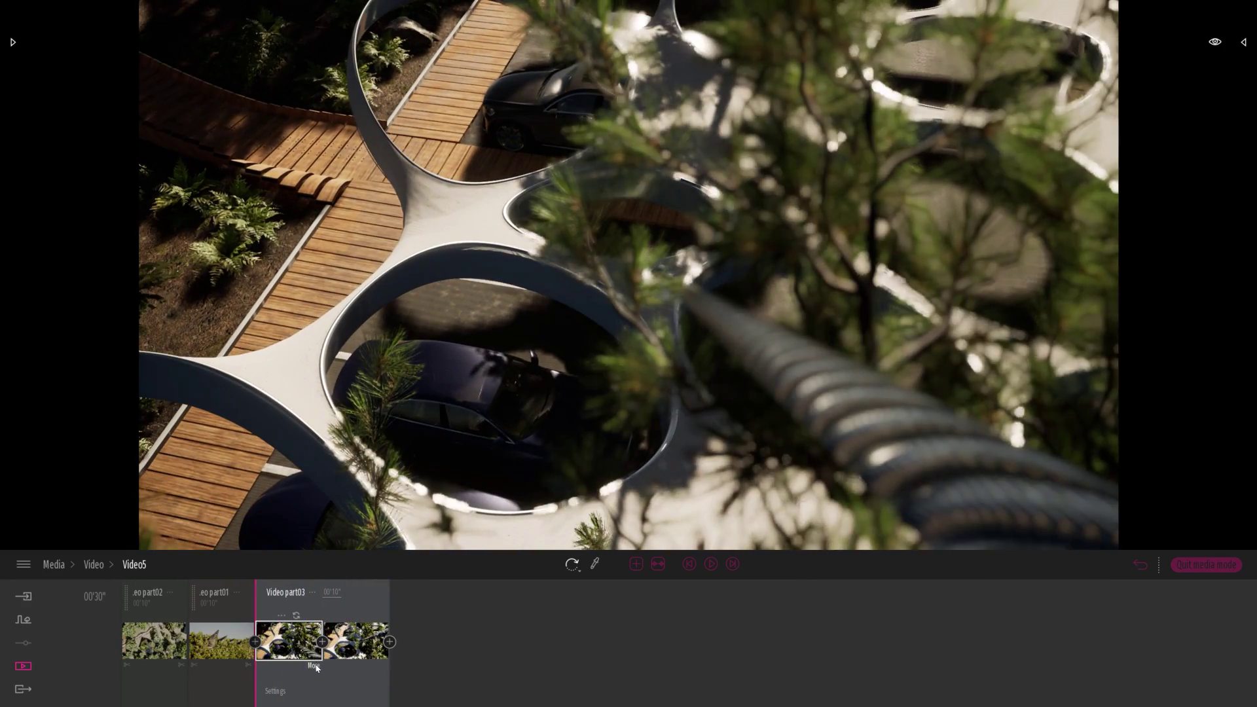
{"action": "left_click", "coordinate": [312, 664]}
Step: Set part03's camera depth-of-field focus distance to 4 m
{"action": "left_click", "coordinate": [816, 648]}
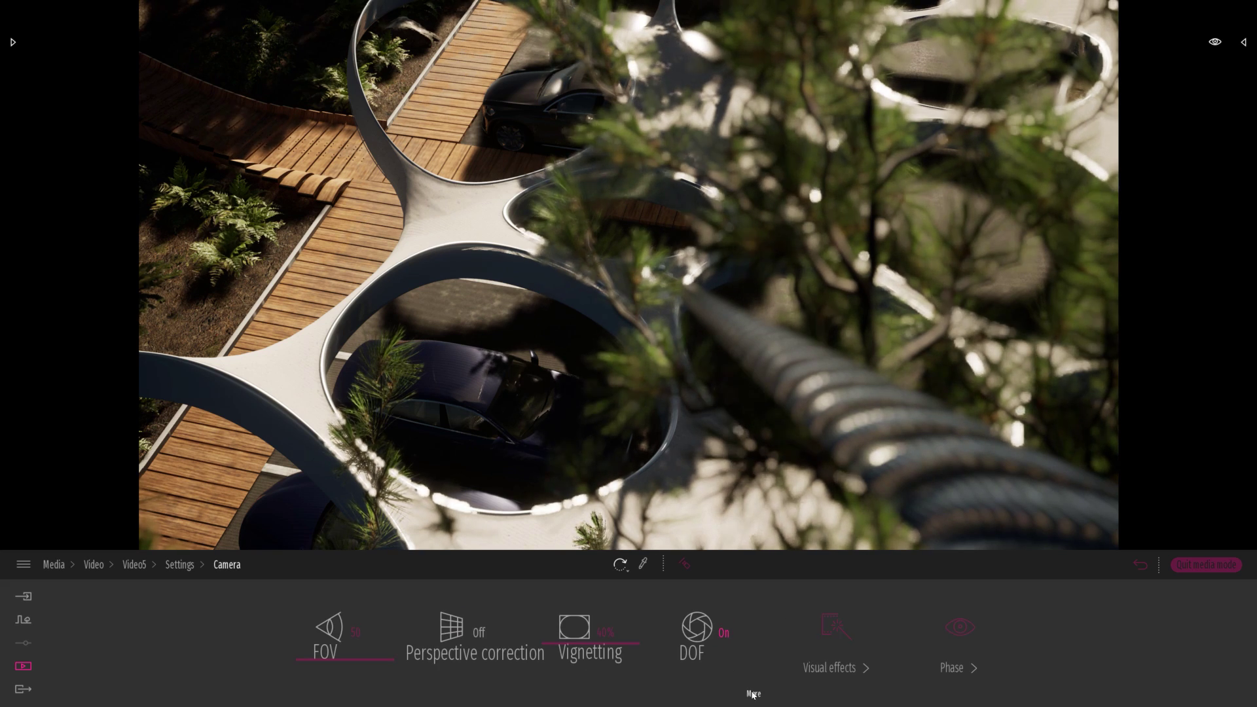
{"action": "left_click", "coordinate": [695, 633]}
{"action": "type", "text": "4"}
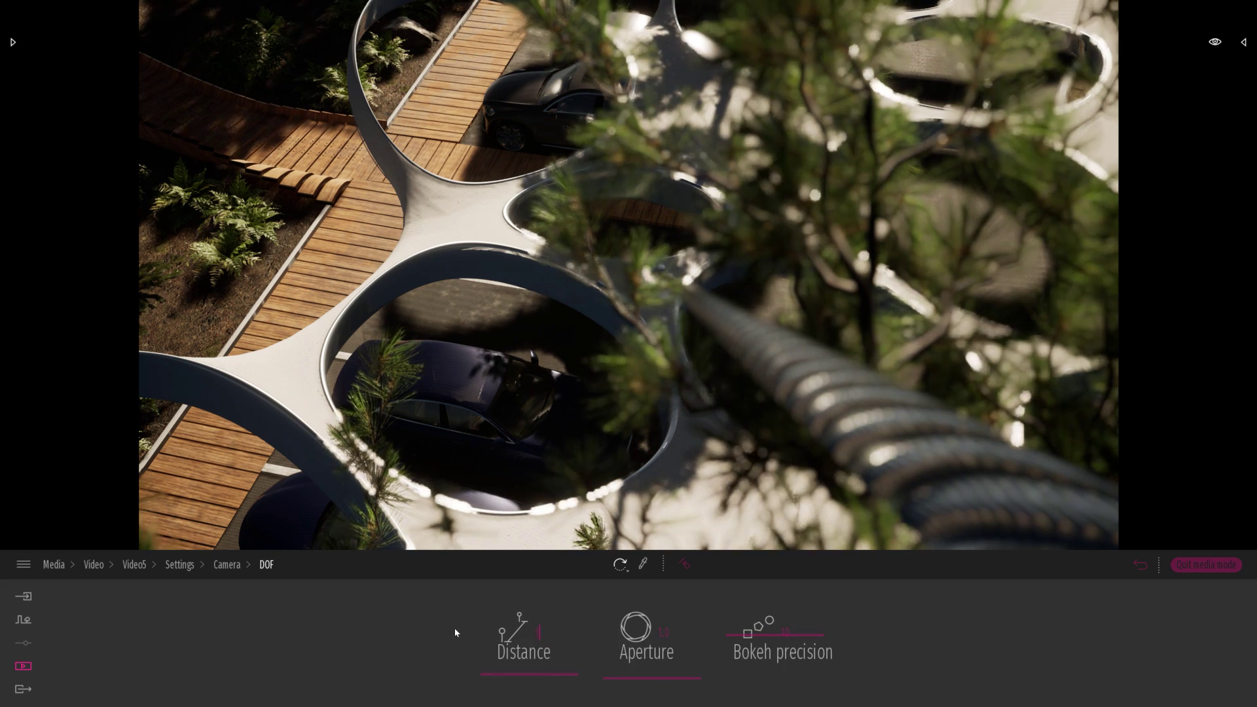
{"action": "key", "text": "Return"}
{"action": "key", "text": "Return"}
{"action": "type", "text": "0.5m"}
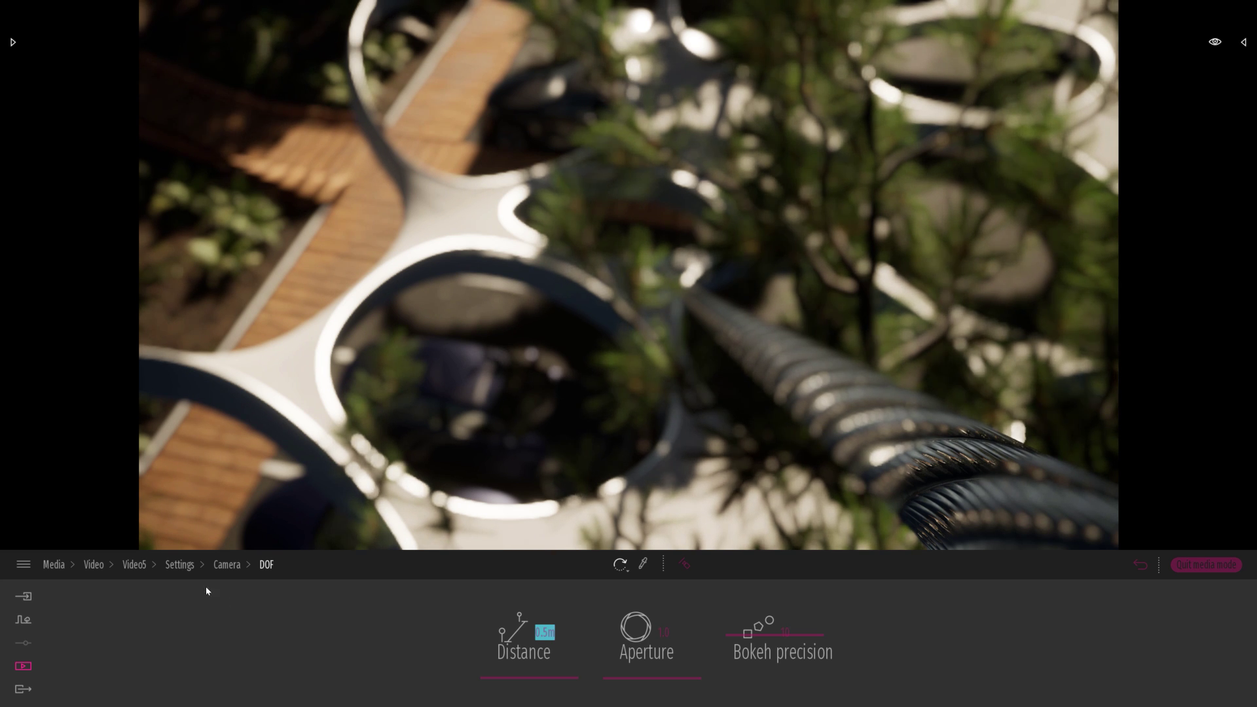
Step: Play the Video5 sequence and scrub back to preview the blur
{"action": "left_click", "coordinate": [135, 567]}
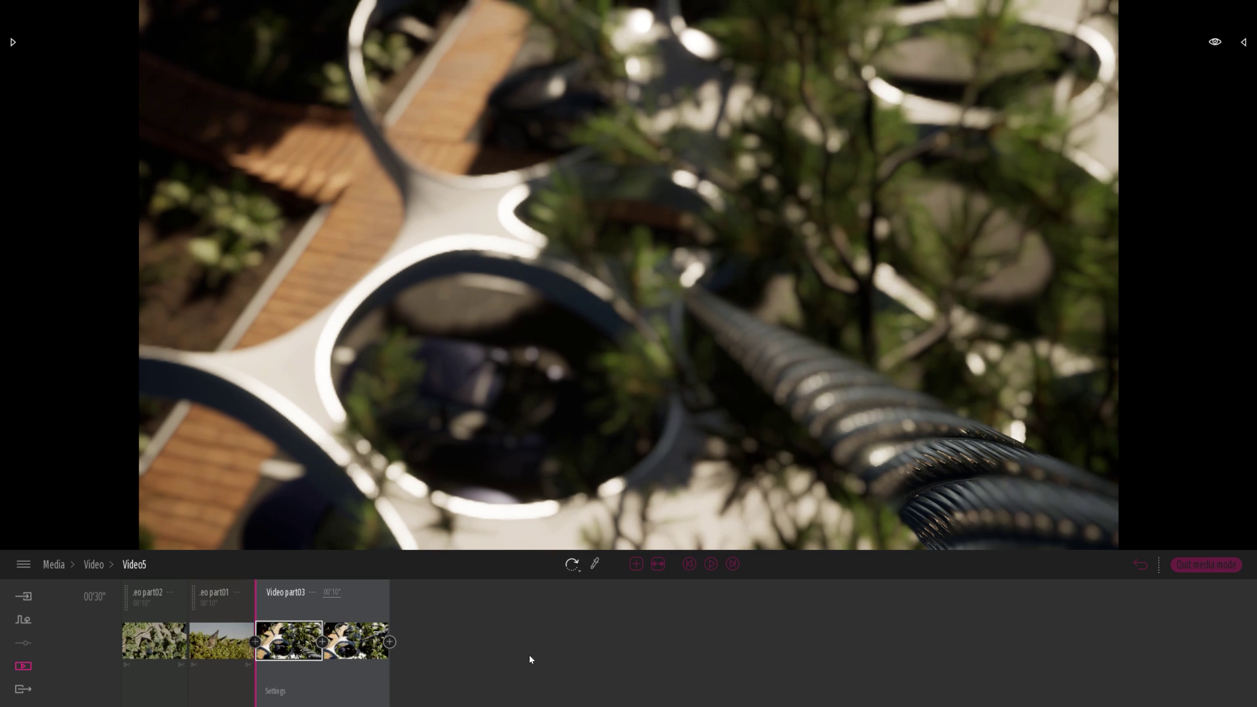
{"action": "left_click", "coordinate": [713, 566]}
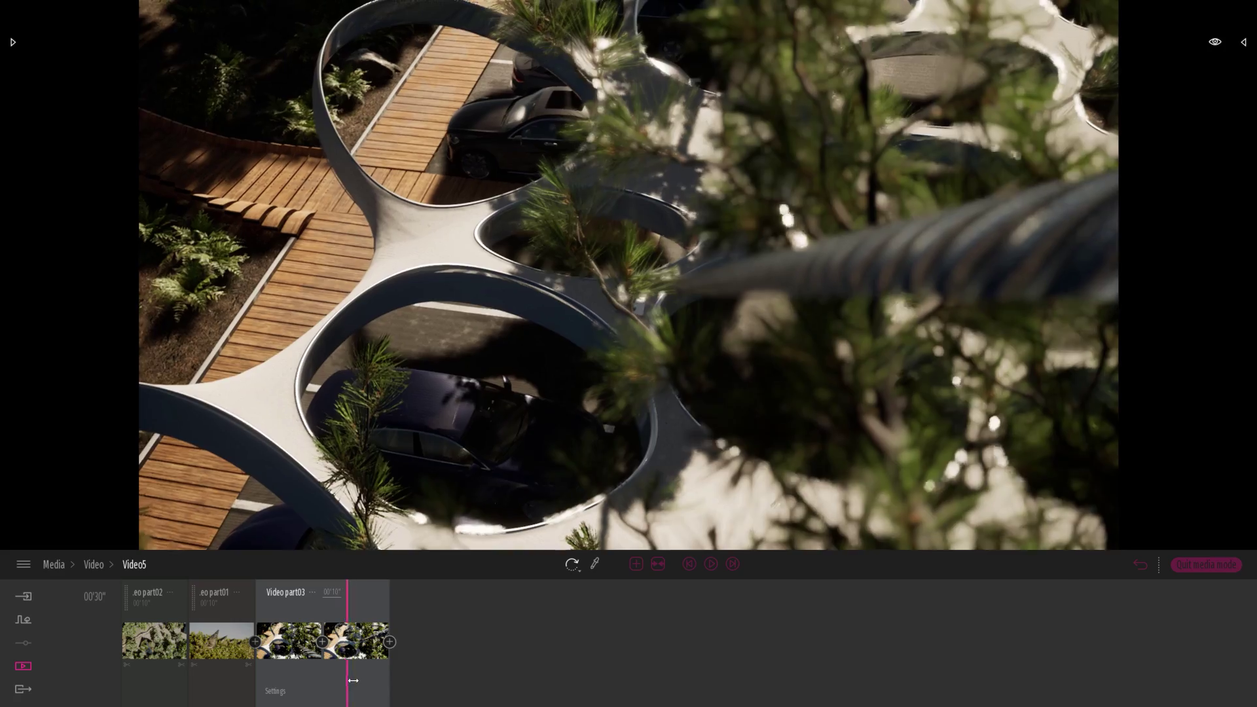
{"action": "left_click_drag", "start_coordinate": [356, 676], "coordinate": [261, 673]}
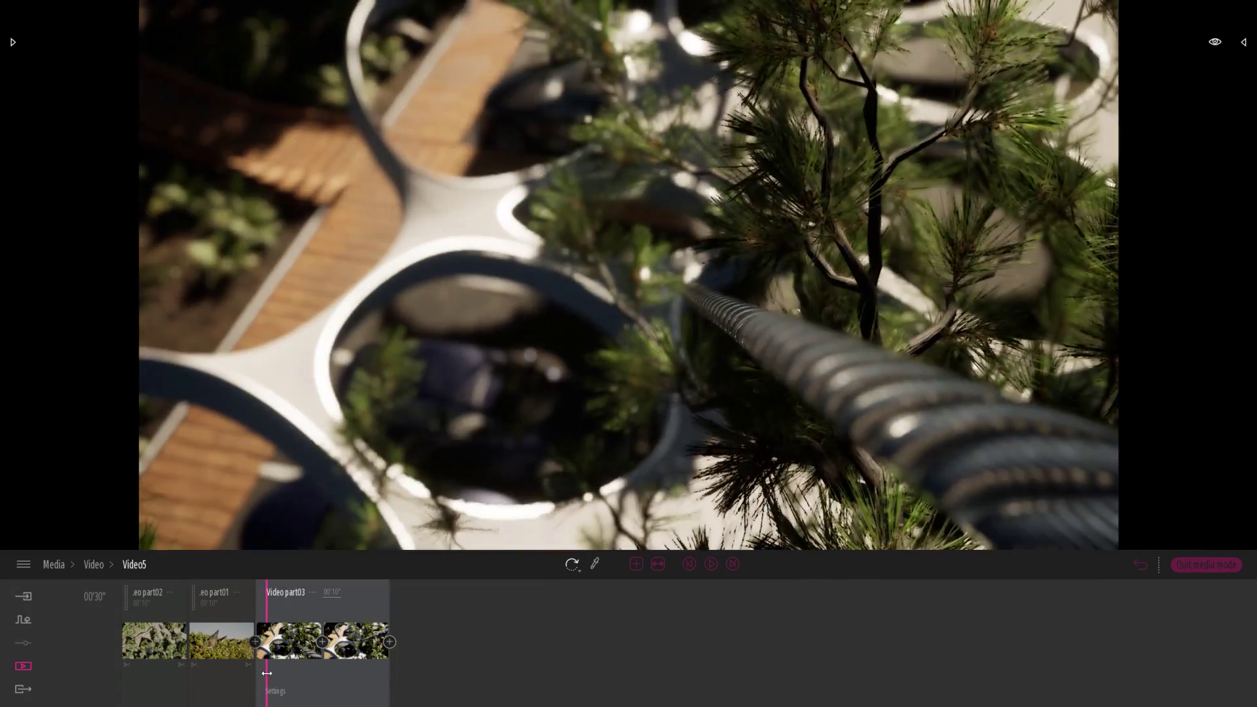
Step: Scrub the Video5 timeline to preview the part01 forest clip
{"action": "left_click_drag", "start_coordinate": [261, 674], "coordinate": [242, 674]}
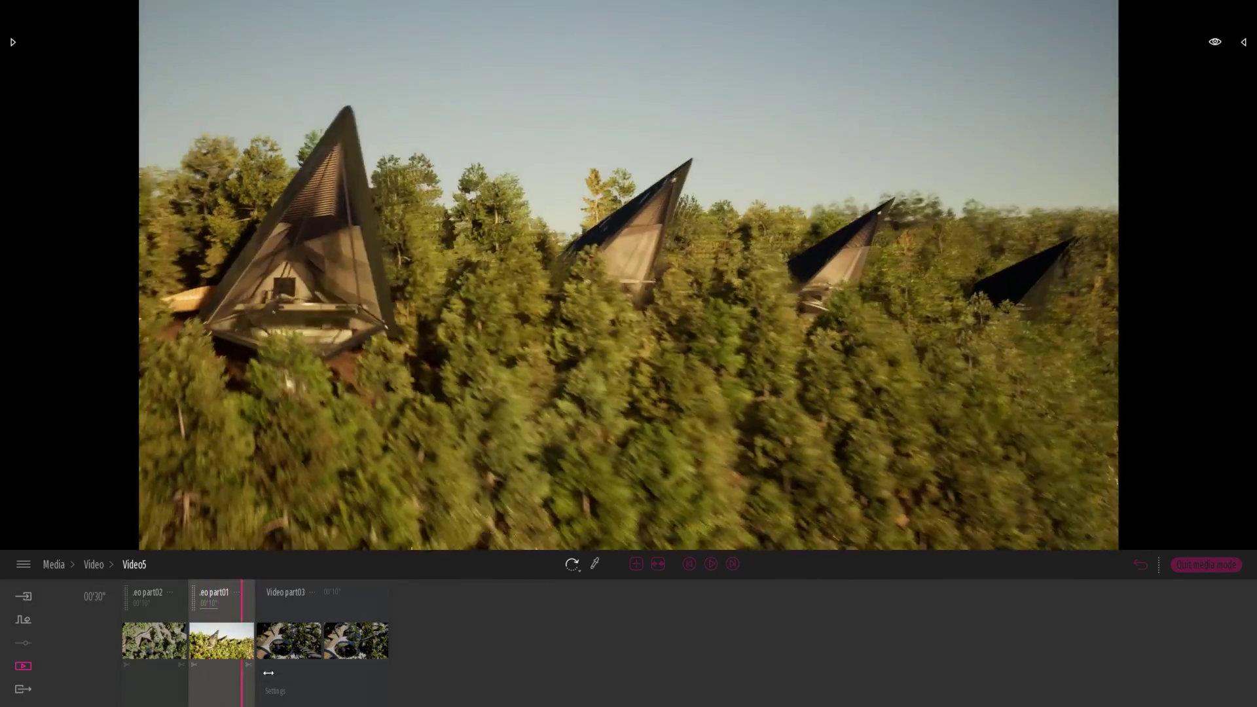
{"action": "left_click", "coordinate": [268, 673]}
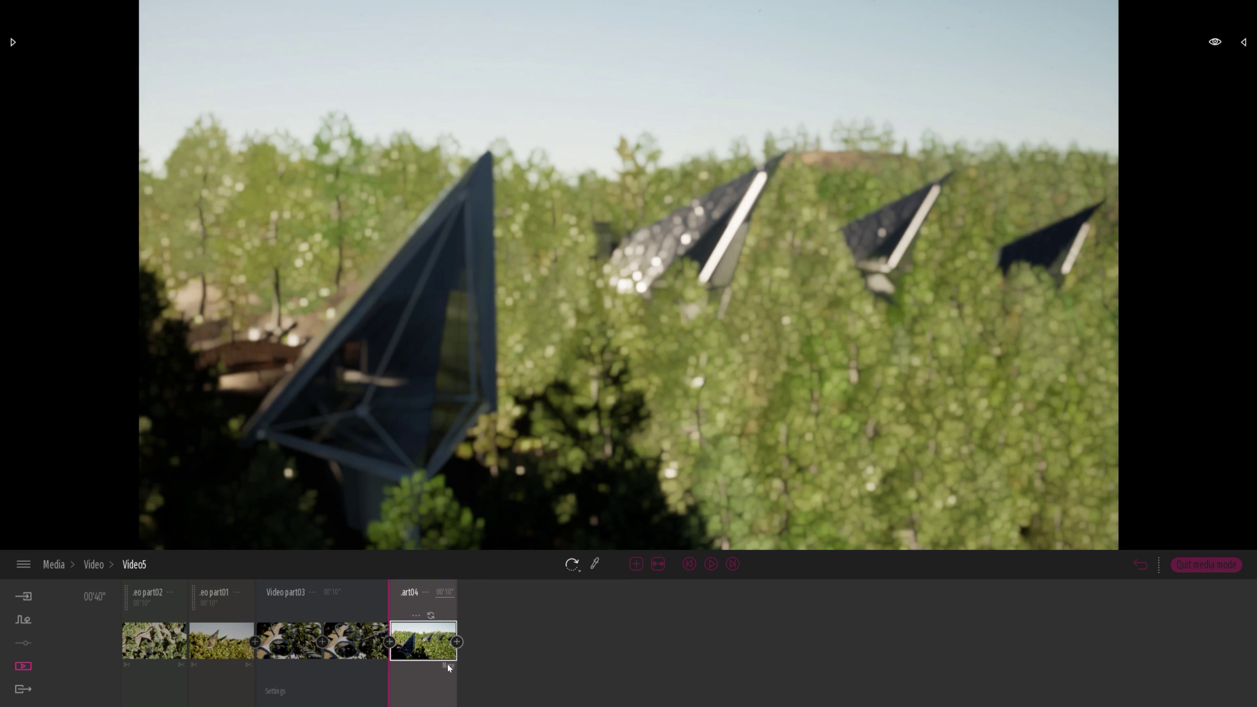
Step: Check part04's lighting, then switch its camera depth of field Off
{"action": "left_click", "coordinate": [448, 667]}
{"action": "left_click", "coordinate": [704, 649]}
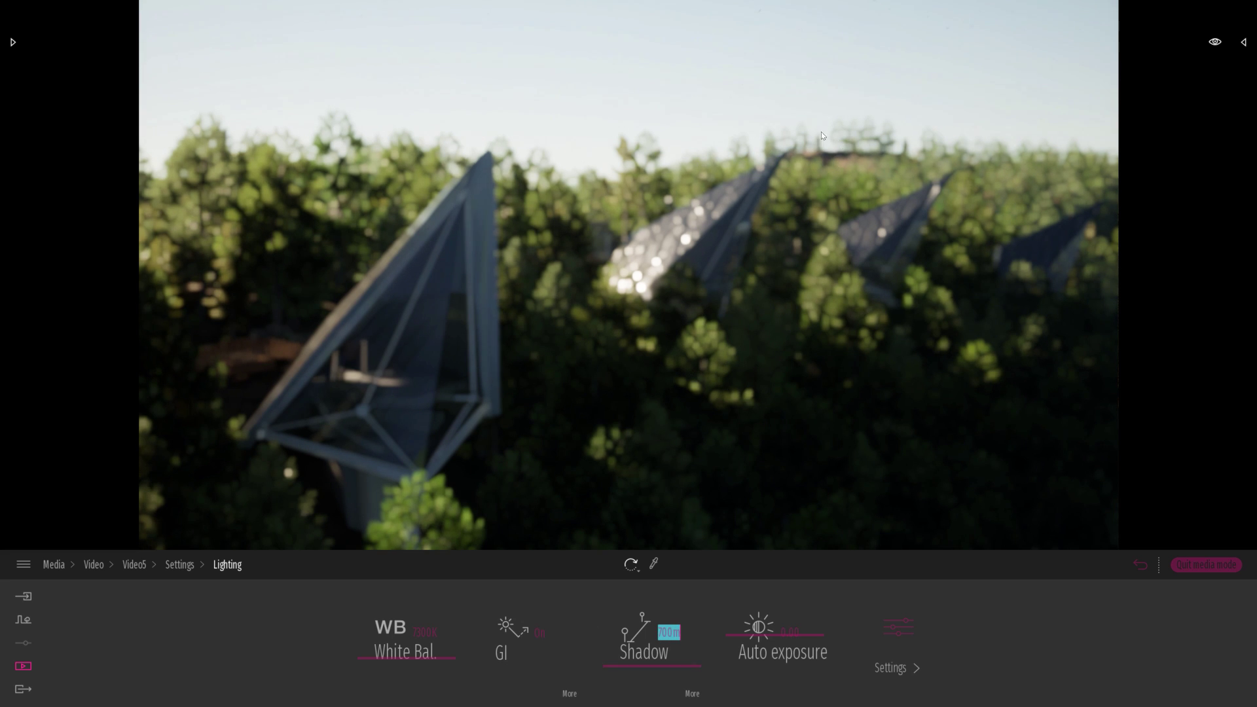
{"action": "left_click", "coordinate": [180, 564]}
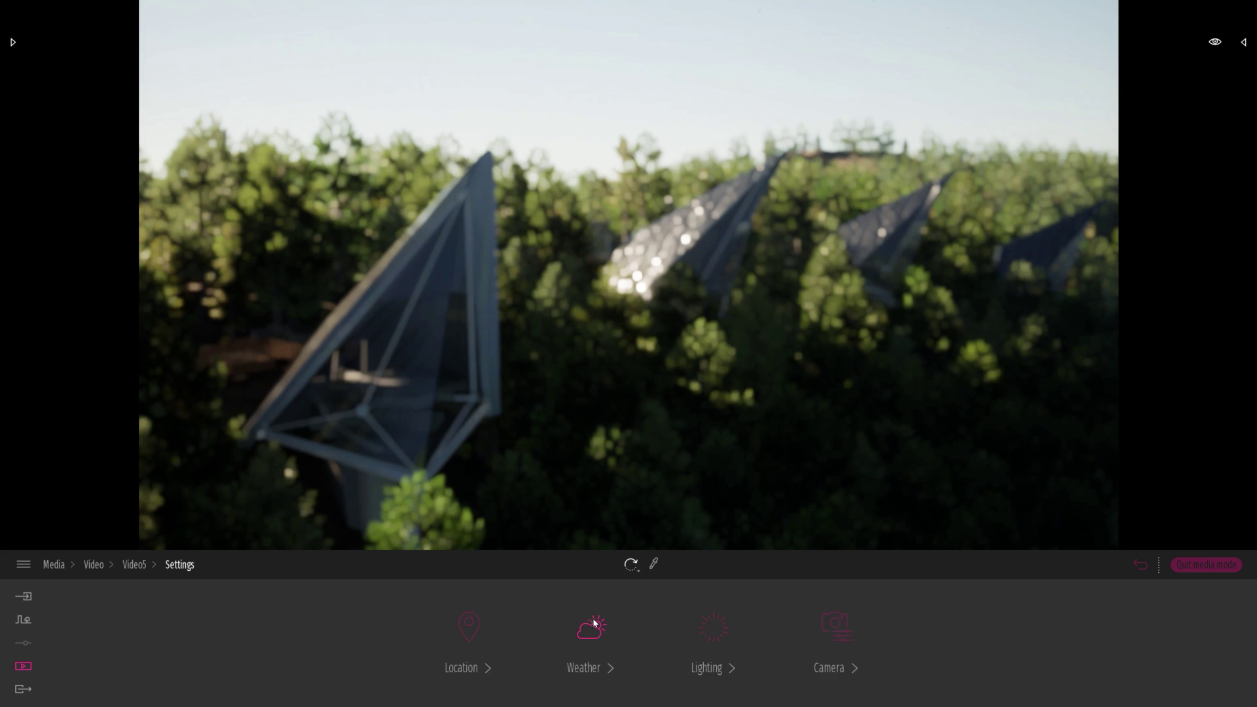
{"action": "left_click", "coordinate": [814, 633]}
{"action": "left_click", "coordinate": [722, 645]}
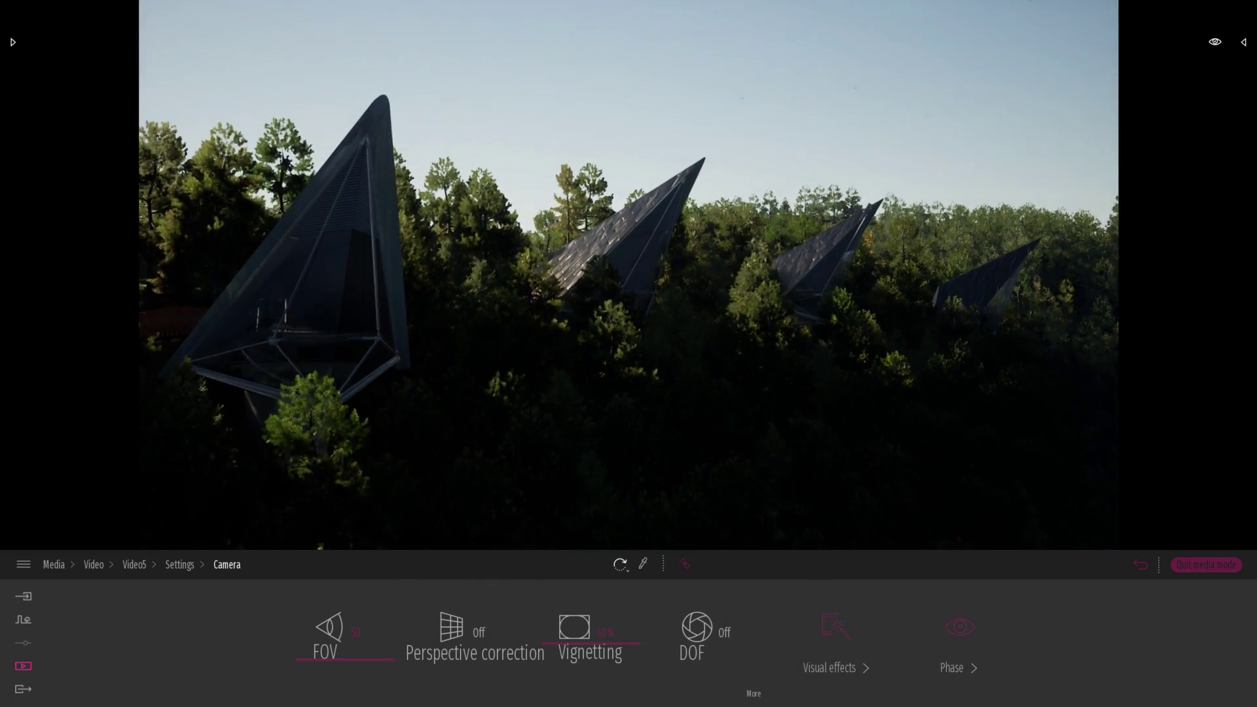
{"action": "left_click", "coordinate": [135, 565]}
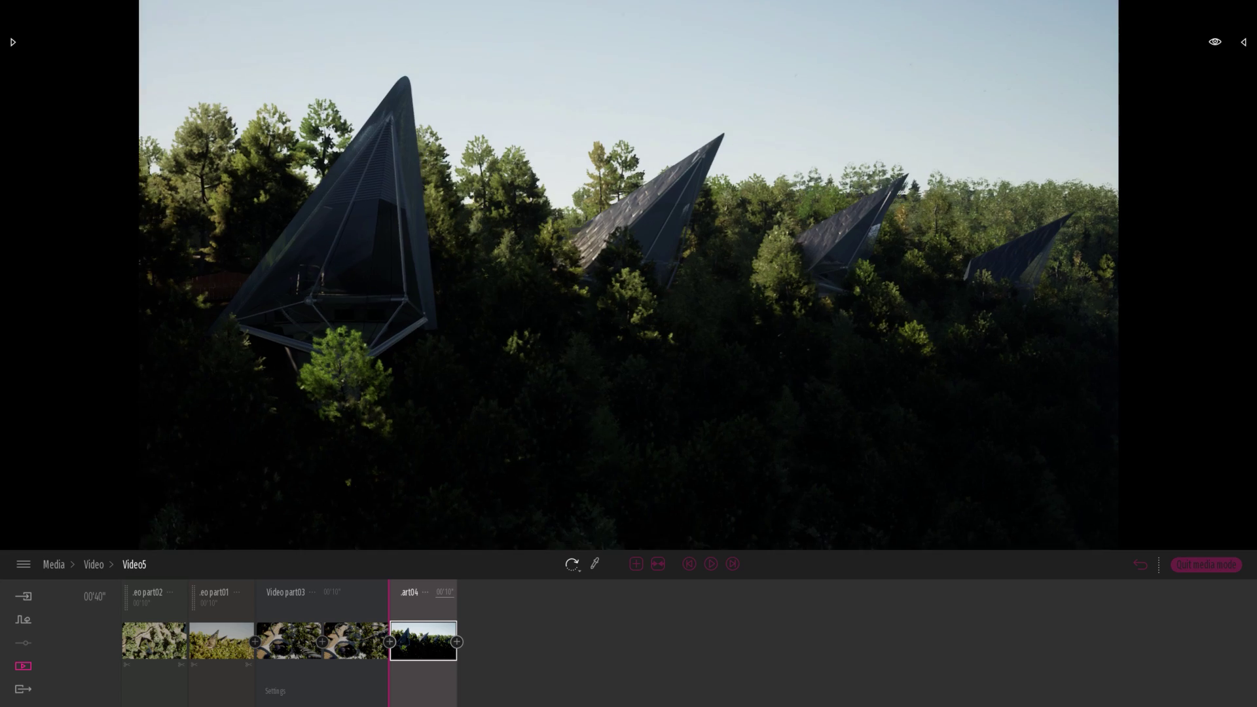
Step: Add a second keyframe to part04 and make the first one cloudy with 71% smog
{"action": "left_click", "coordinate": [457, 643]}
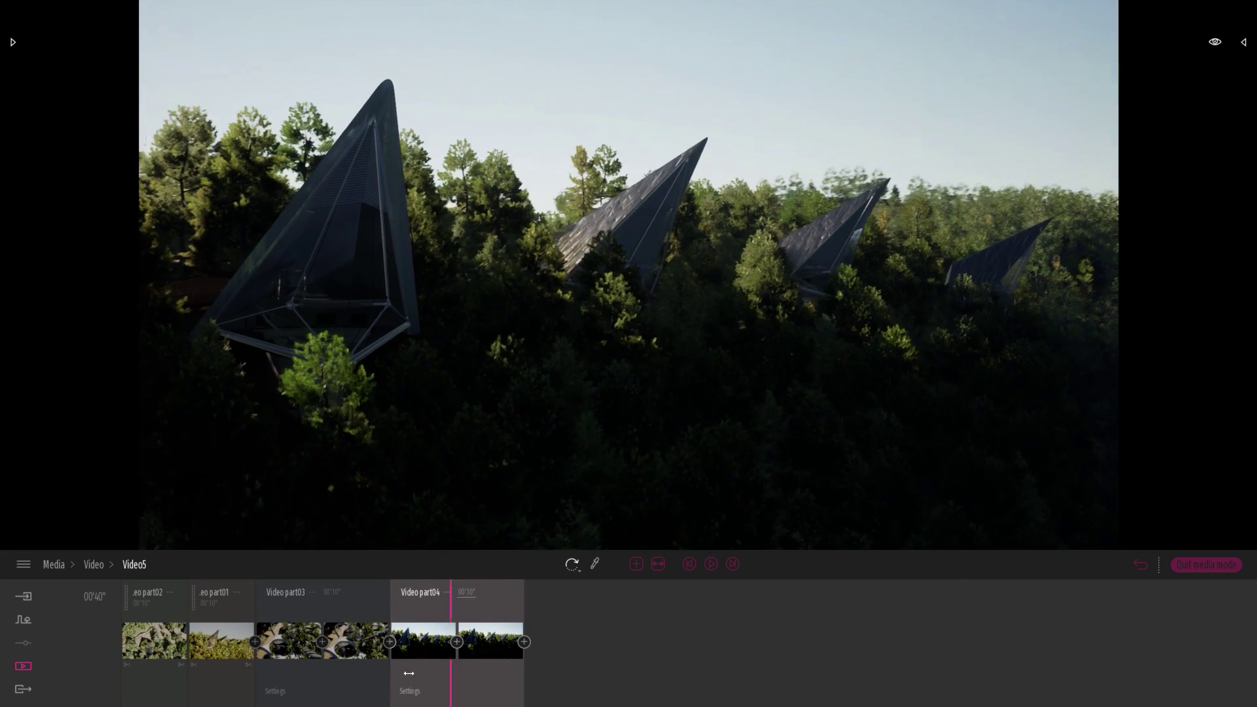
{"action": "left_click", "coordinate": [443, 659]}
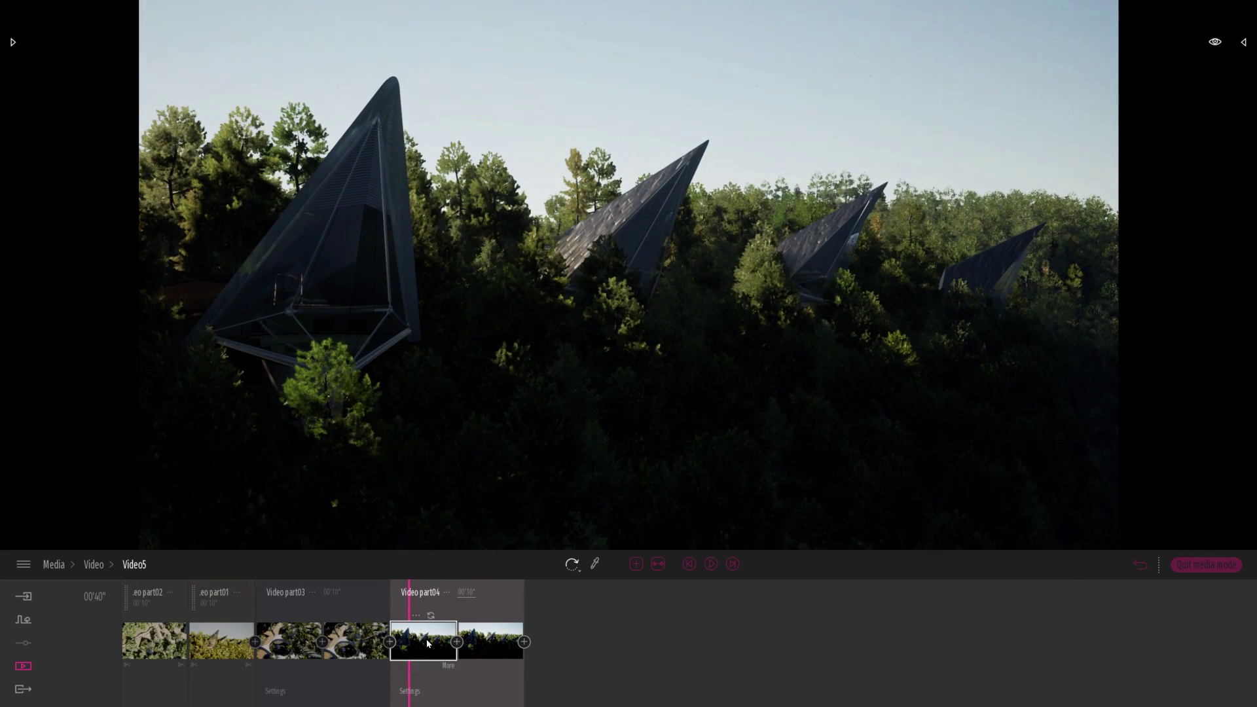
{"action": "left_click", "coordinate": [448, 667]}
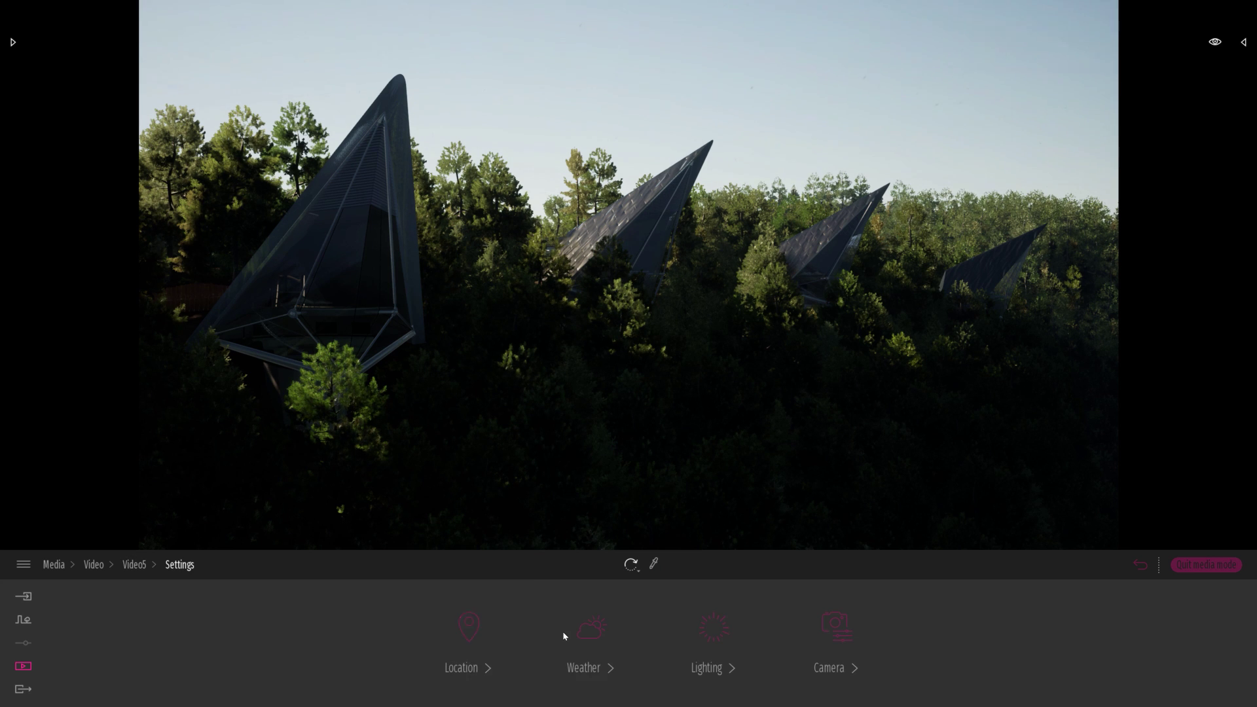
{"action": "left_click", "coordinate": [580, 637]}
{"action": "left_click_drag", "start_coordinate": [112, 618], "coordinate": [220, 618]}
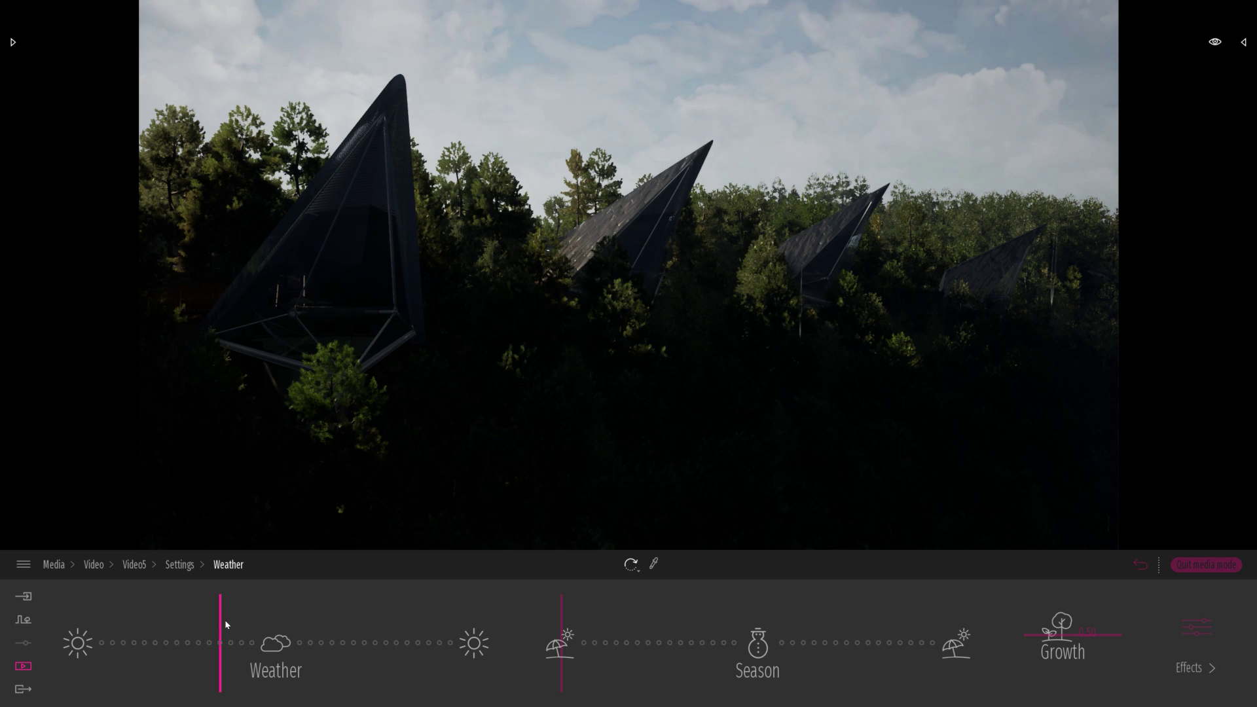
{"action": "left_click", "coordinate": [1194, 653]}
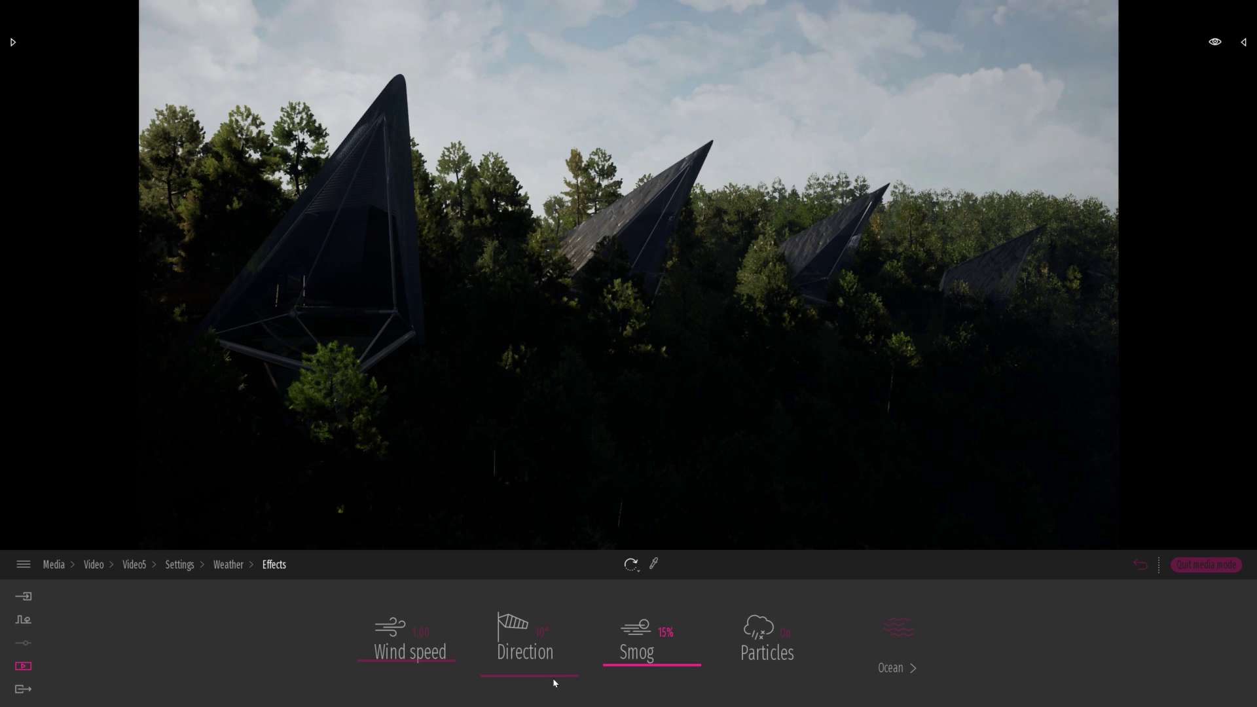
{"action": "left_click_drag", "start_coordinate": [641, 661], "coordinate": [644, 617]}
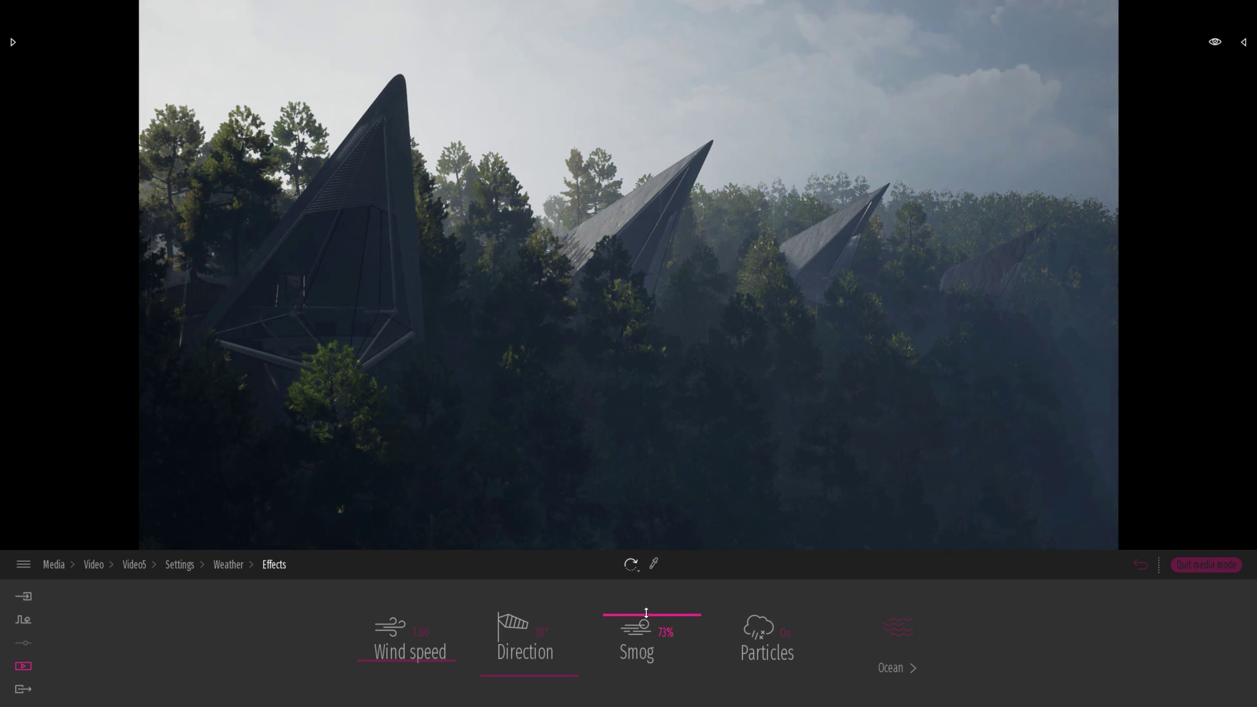
{"action": "left_click", "coordinate": [221, 566]}
Step: Set the first keyframe's day time to early morning, 08:15
{"action": "left_click", "coordinate": [190, 567]}
{"action": "left_click", "coordinate": [470, 634]}
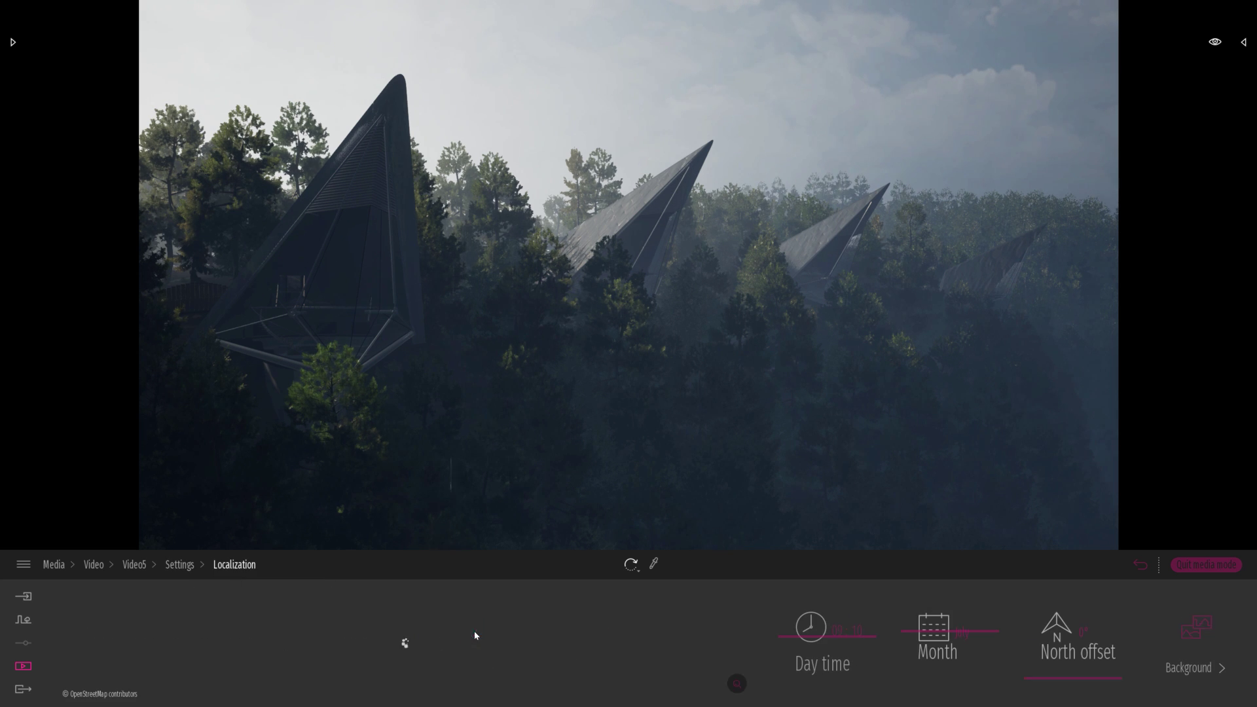
{"action": "left_click_drag", "start_coordinate": [795, 638], "coordinate": [796, 632]}
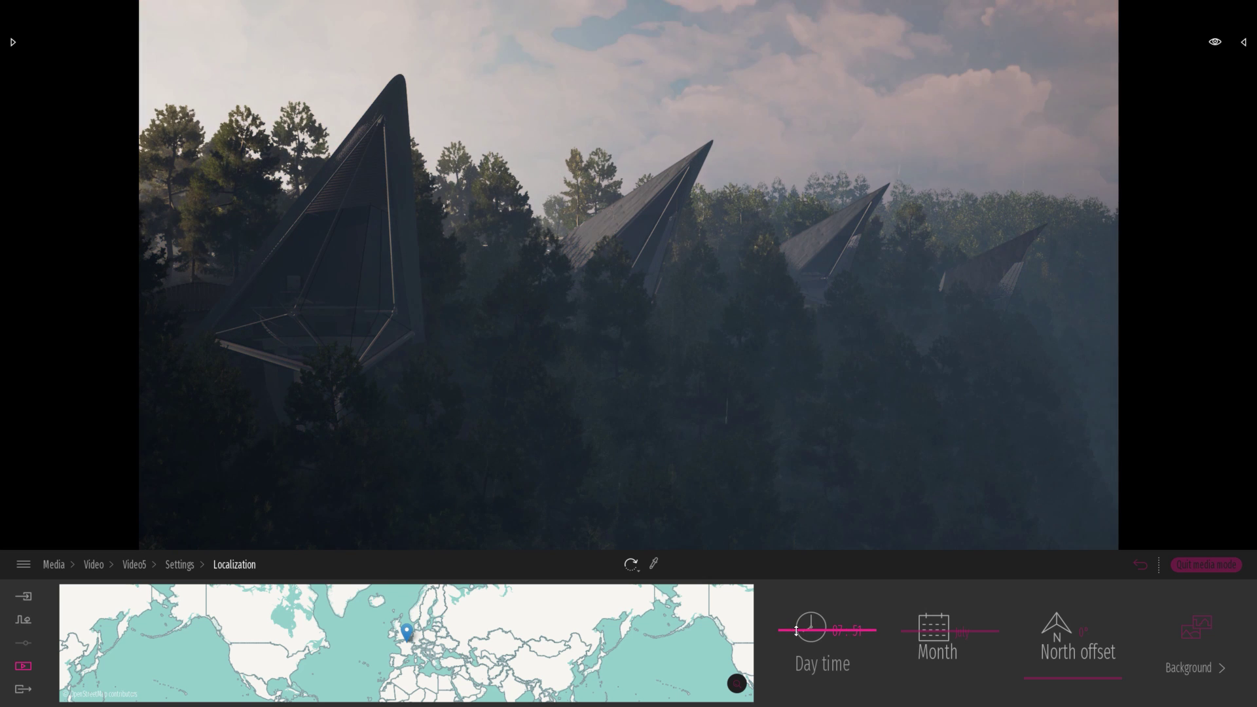
{"action": "left_click", "coordinate": [181, 566]}
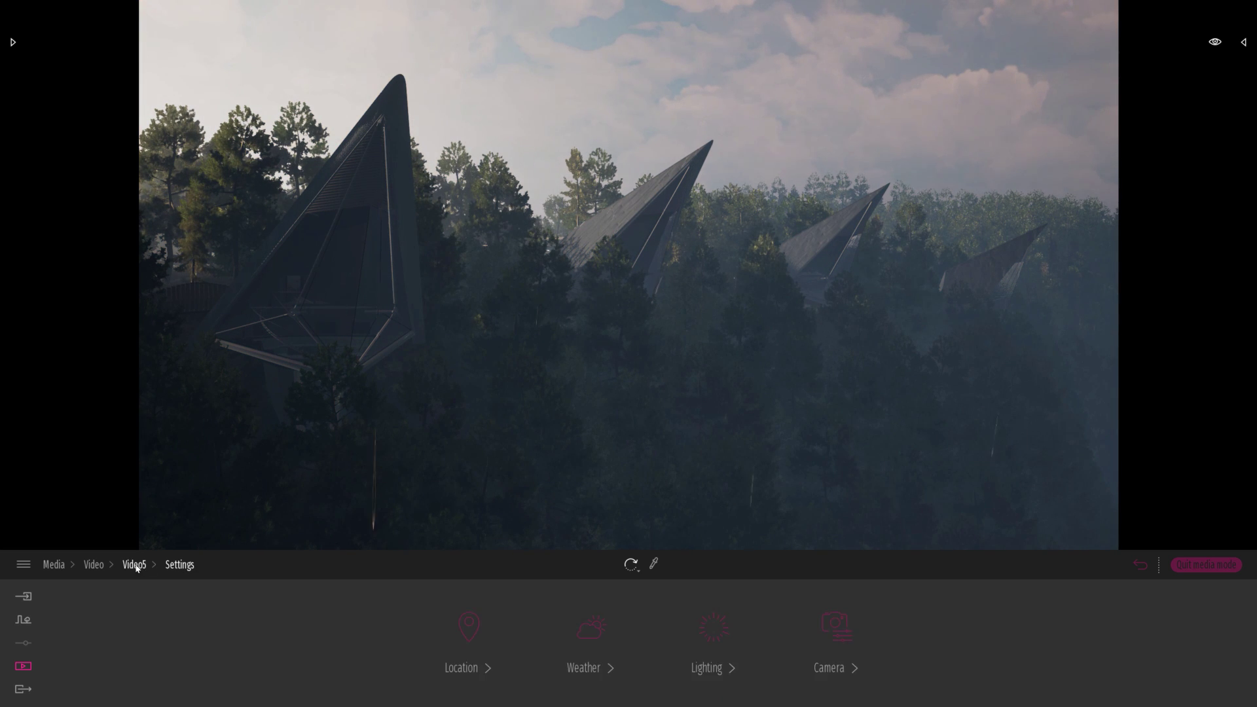
{"action": "left_click", "coordinate": [135, 566]}
Step: Move the last keyframe's day time to sunset, around 20:39
{"action": "left_click", "coordinate": [508, 646]}
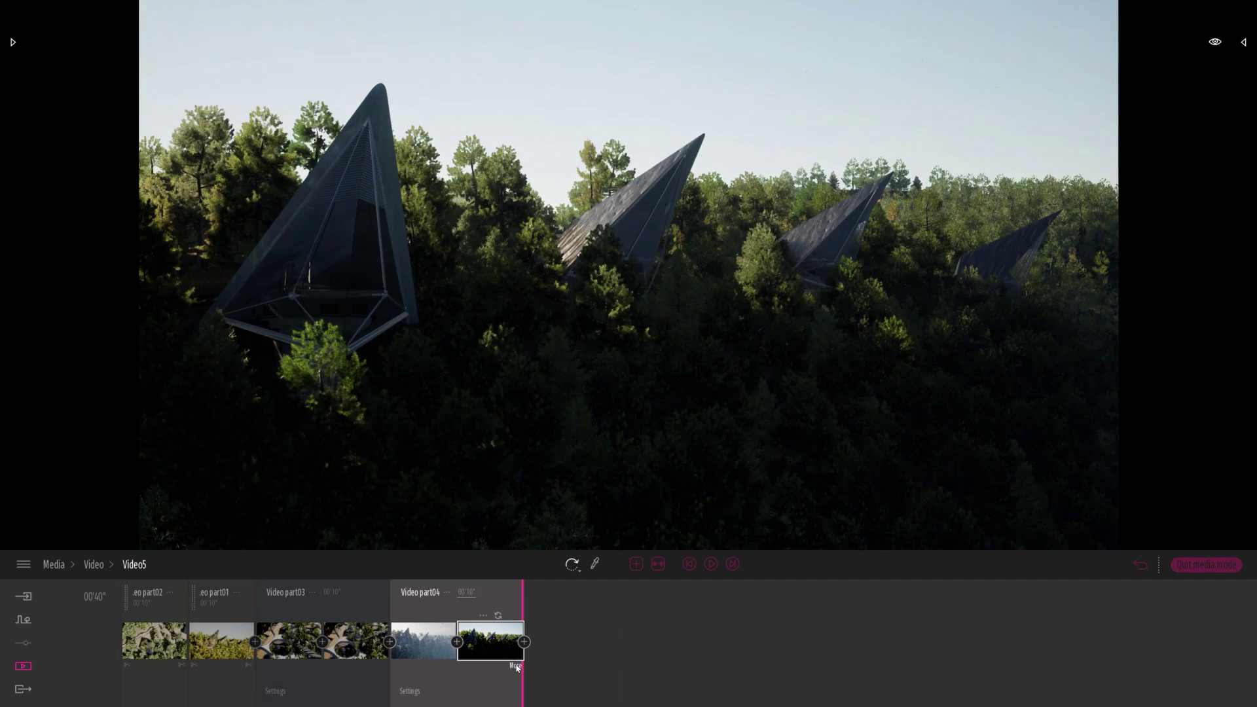
{"action": "left_click", "coordinate": [516, 665]}
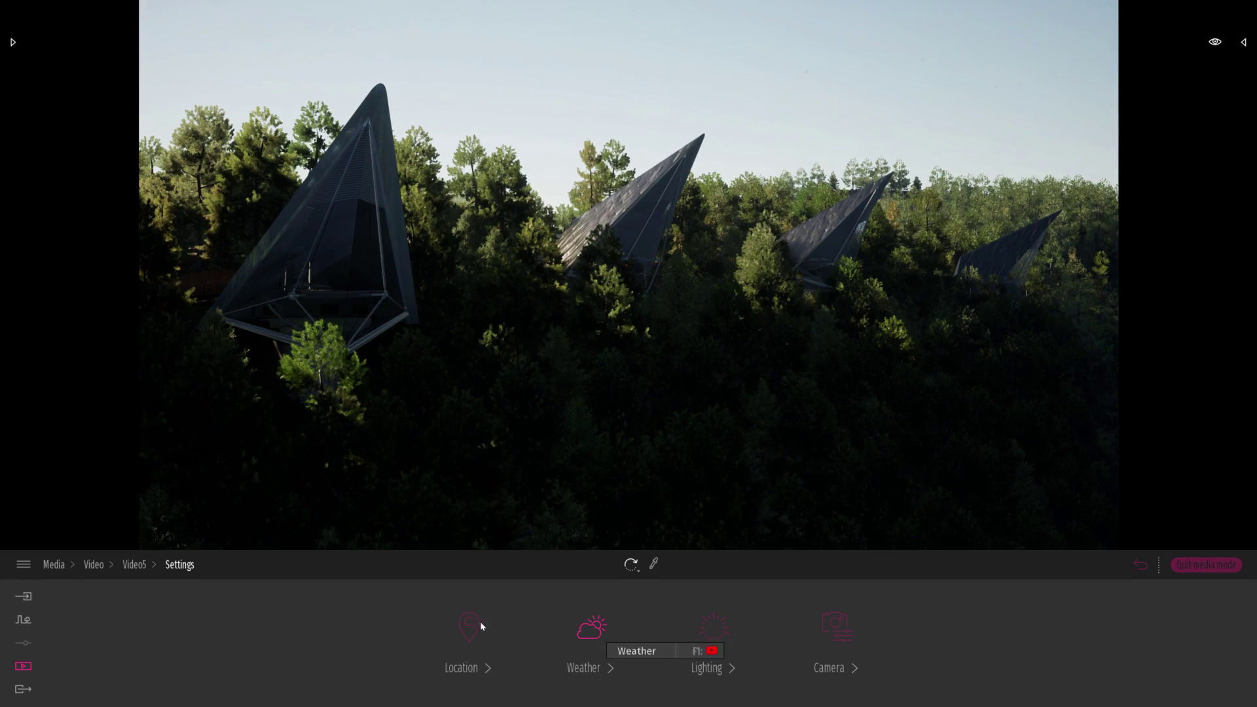
{"action": "left_click", "coordinate": [506, 629]}
{"action": "left_click_drag", "start_coordinate": [794, 640], "coordinate": [818, 690]}
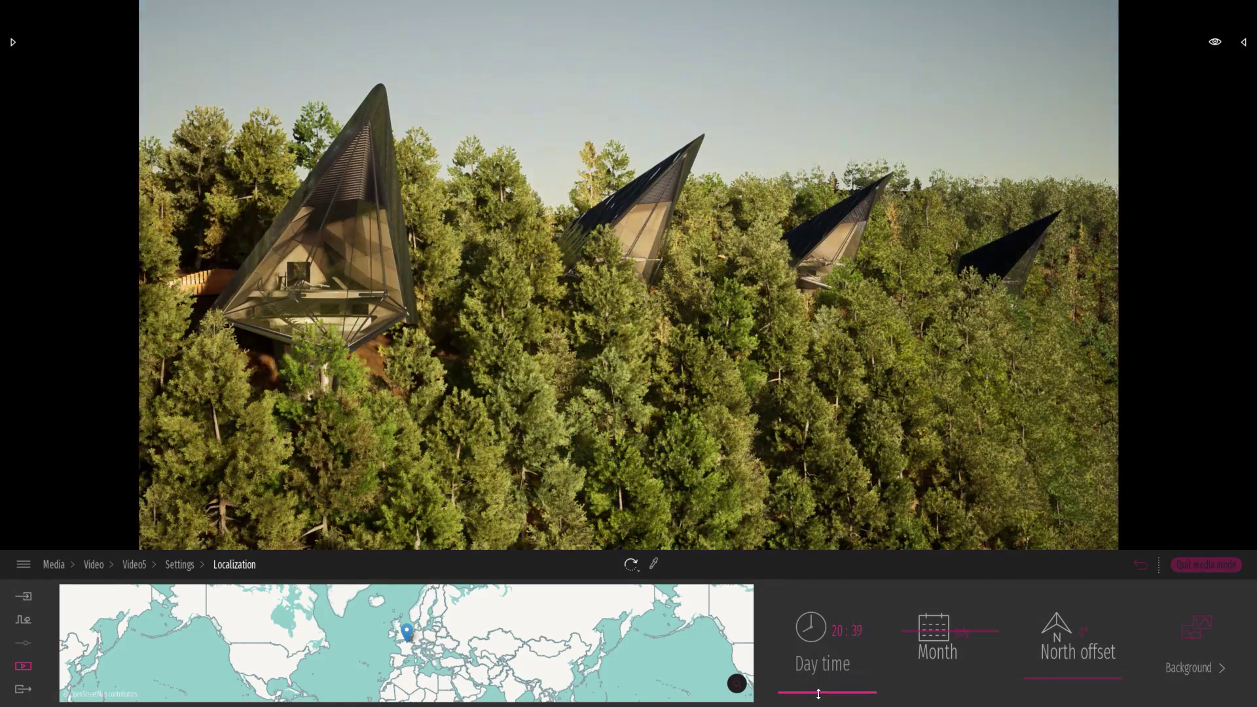
{"action": "left_click_drag", "start_coordinate": [817, 690], "coordinate": [819, 694]}
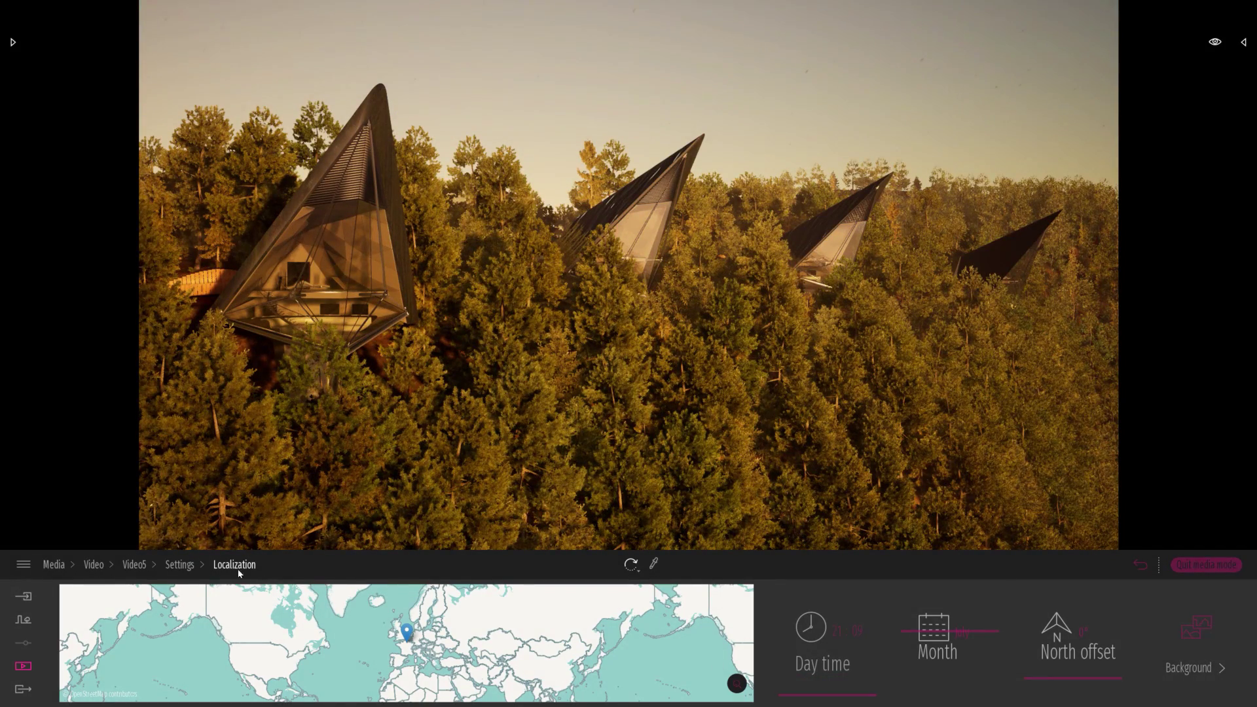
{"action": "left_click", "coordinate": [179, 565]}
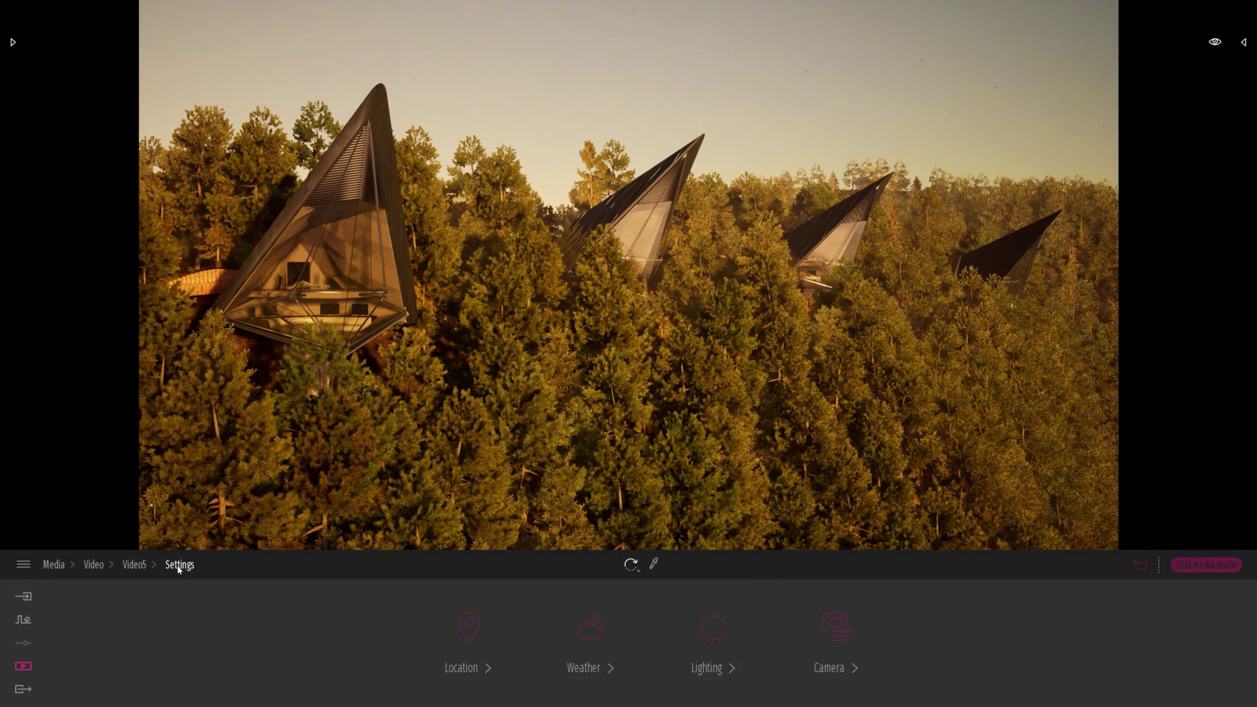
{"action": "left_click", "coordinate": [598, 644]}
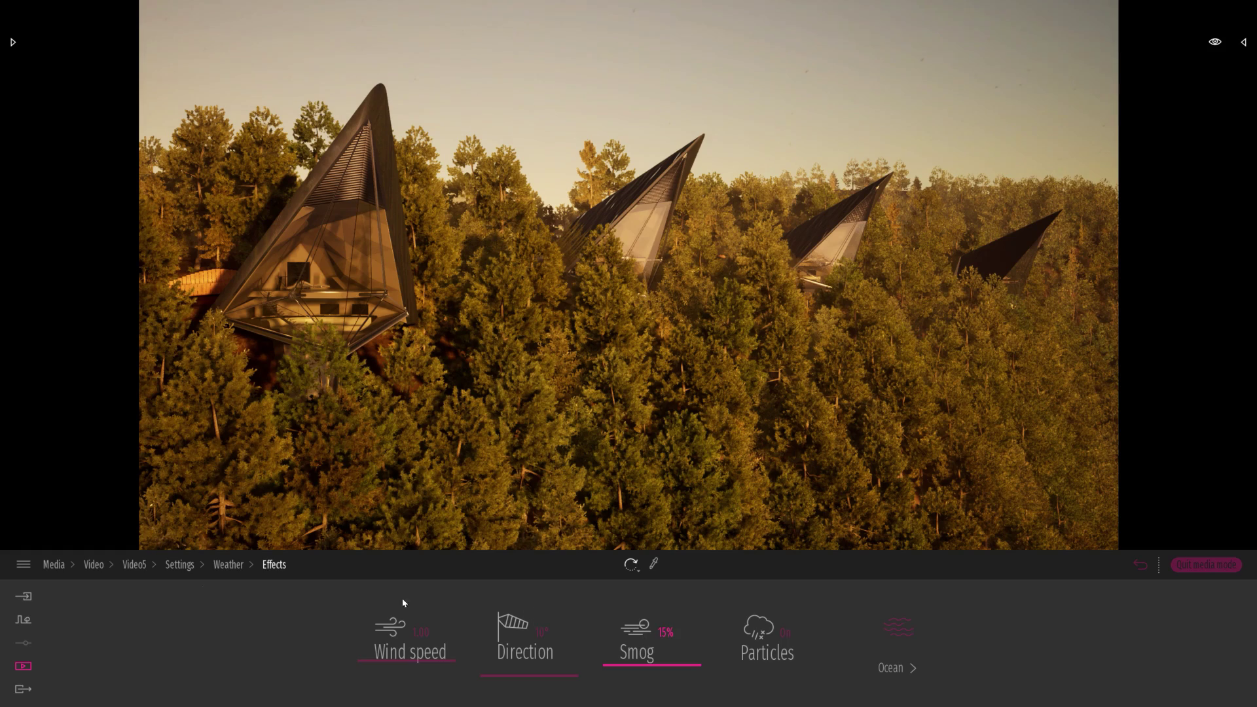
{"action": "left_click", "coordinate": [134, 565]}
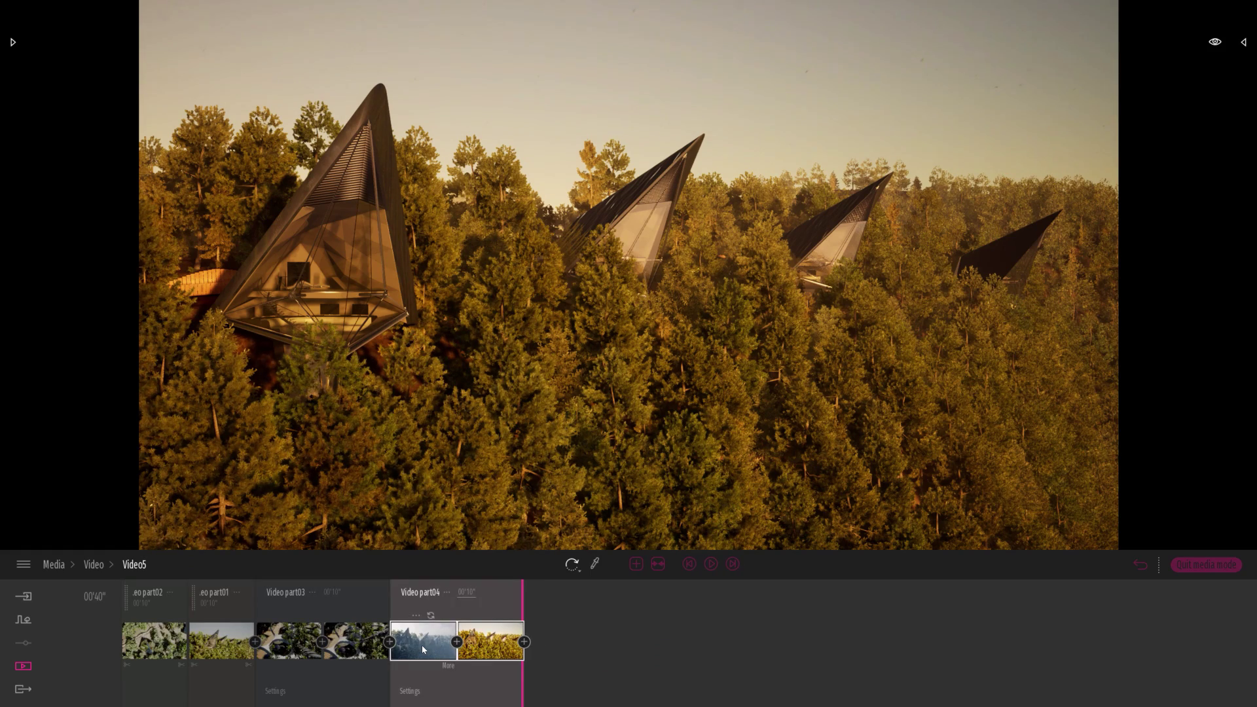
Step: Play part04 from fog to sunset, then add part05 at the wooden walkway view
{"action": "left_click", "coordinate": [422, 645]}
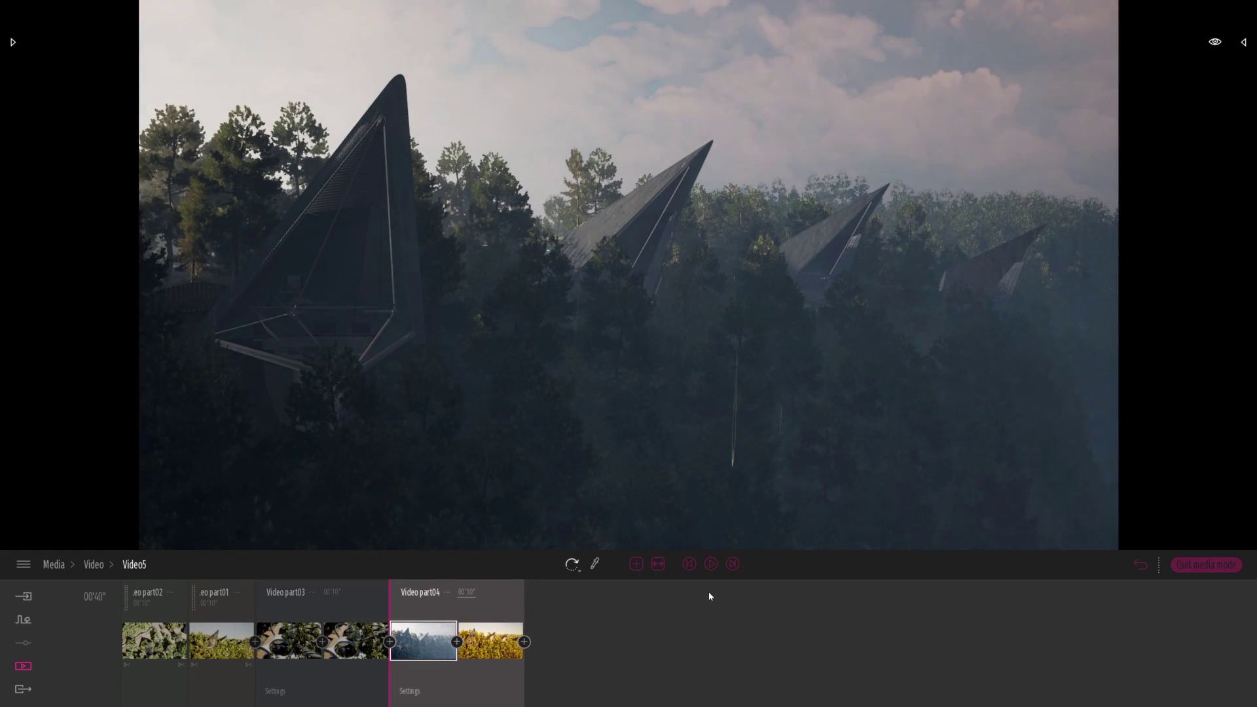
{"action": "left_click", "coordinate": [709, 565]}
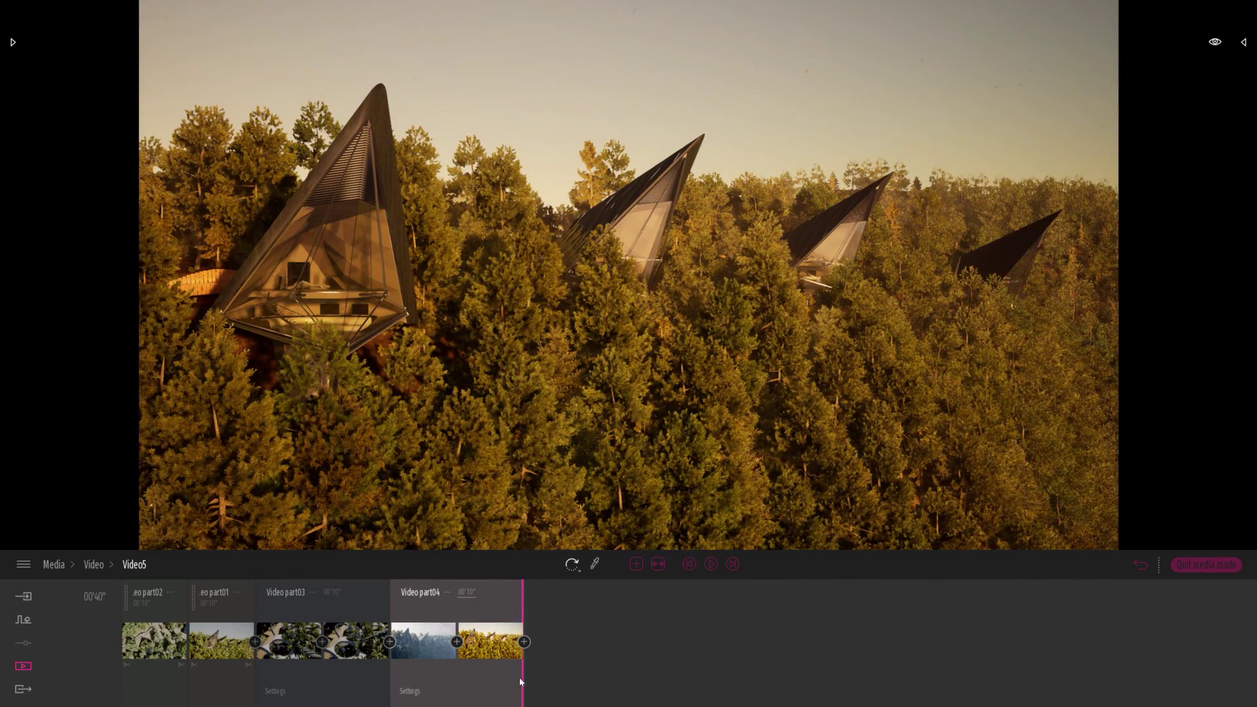
{"action": "left_click_drag", "start_coordinate": [521, 683], "coordinate": [516, 683]}
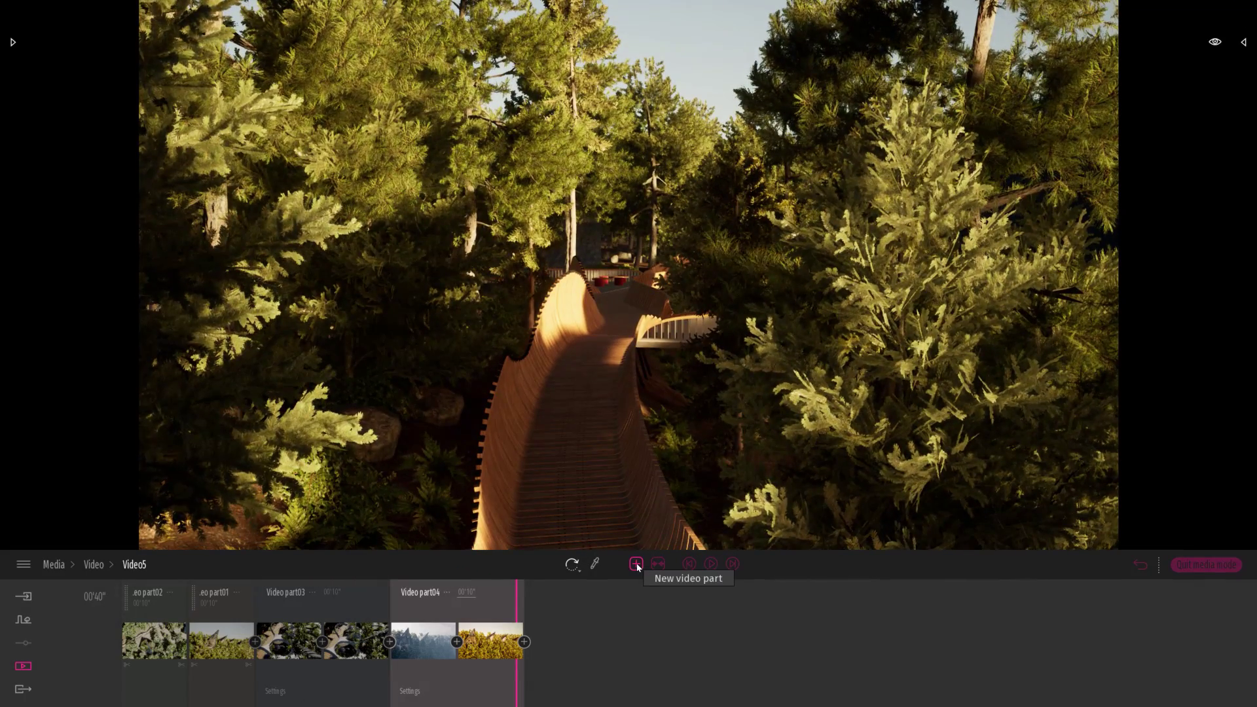
{"action": "left_click", "coordinate": [636, 564]}
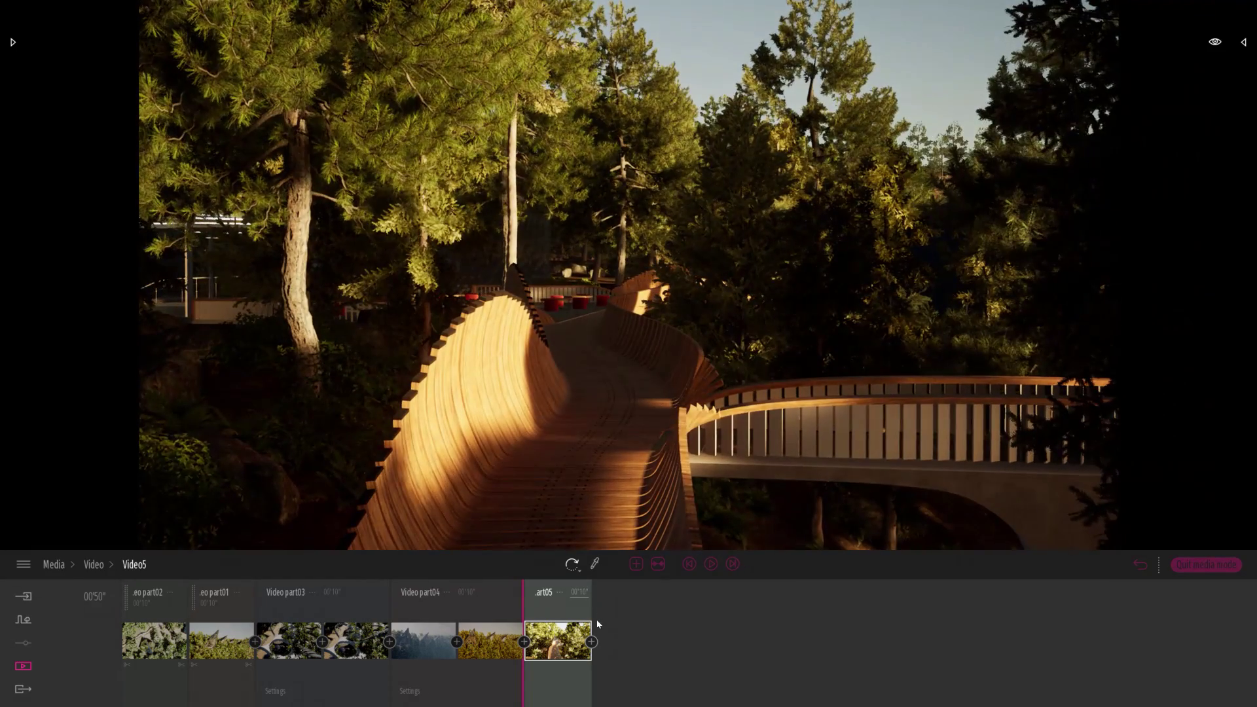
Step: Give part05 four camera keyframes and scrub from the walkway to the pavilion
{"action": "left_click", "coordinate": [591, 640]}
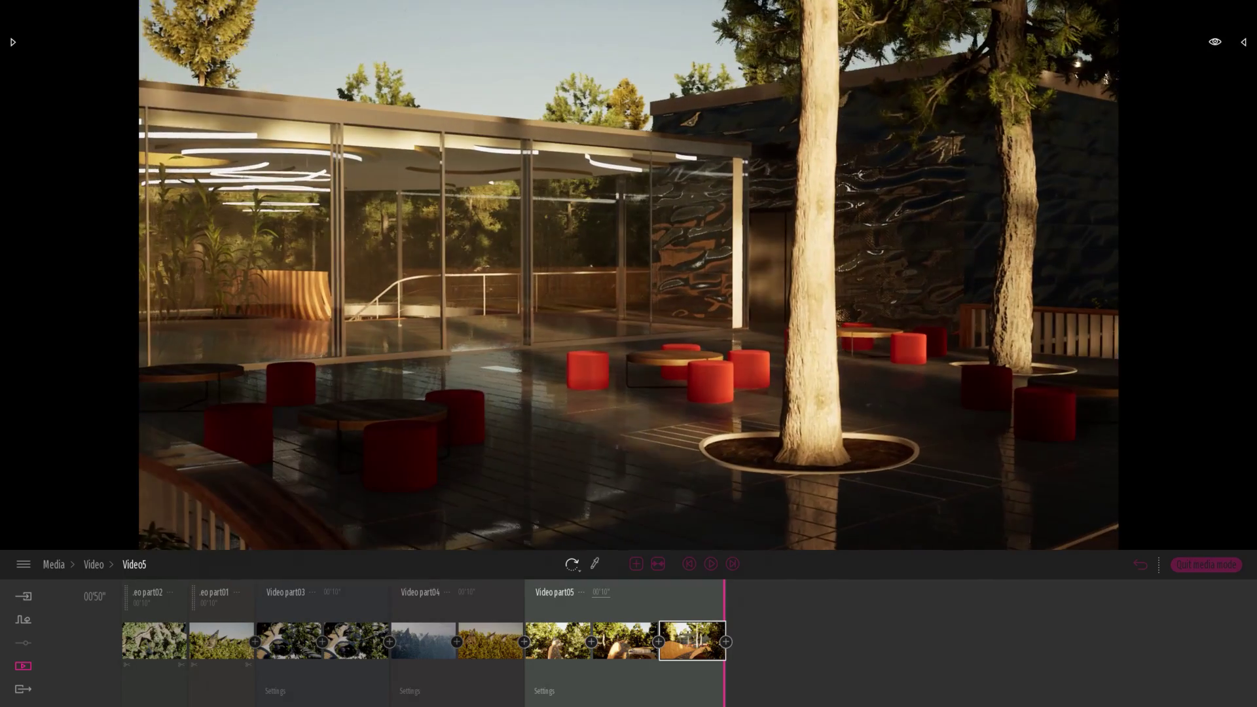
{"action": "left_click", "coordinate": [725, 642]}
{"action": "left_click", "coordinate": [555, 674]}
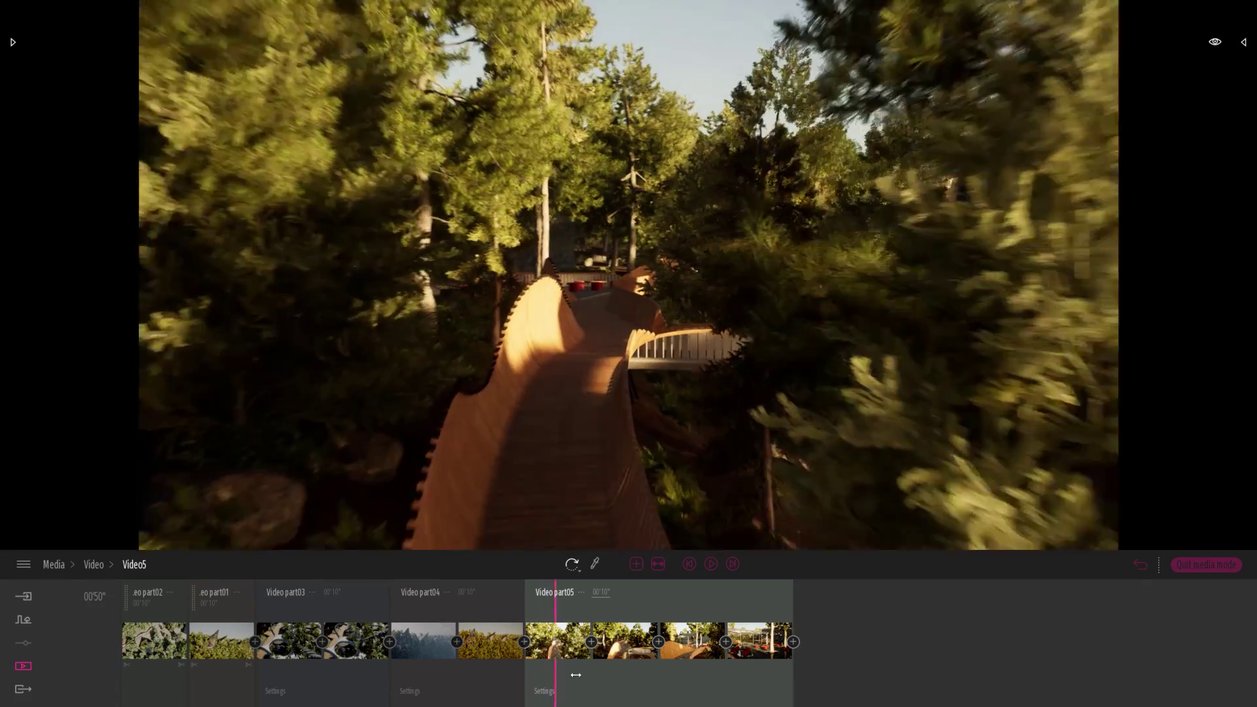
{"action": "left_click_drag", "start_coordinate": [576, 675], "coordinate": [743, 673]}
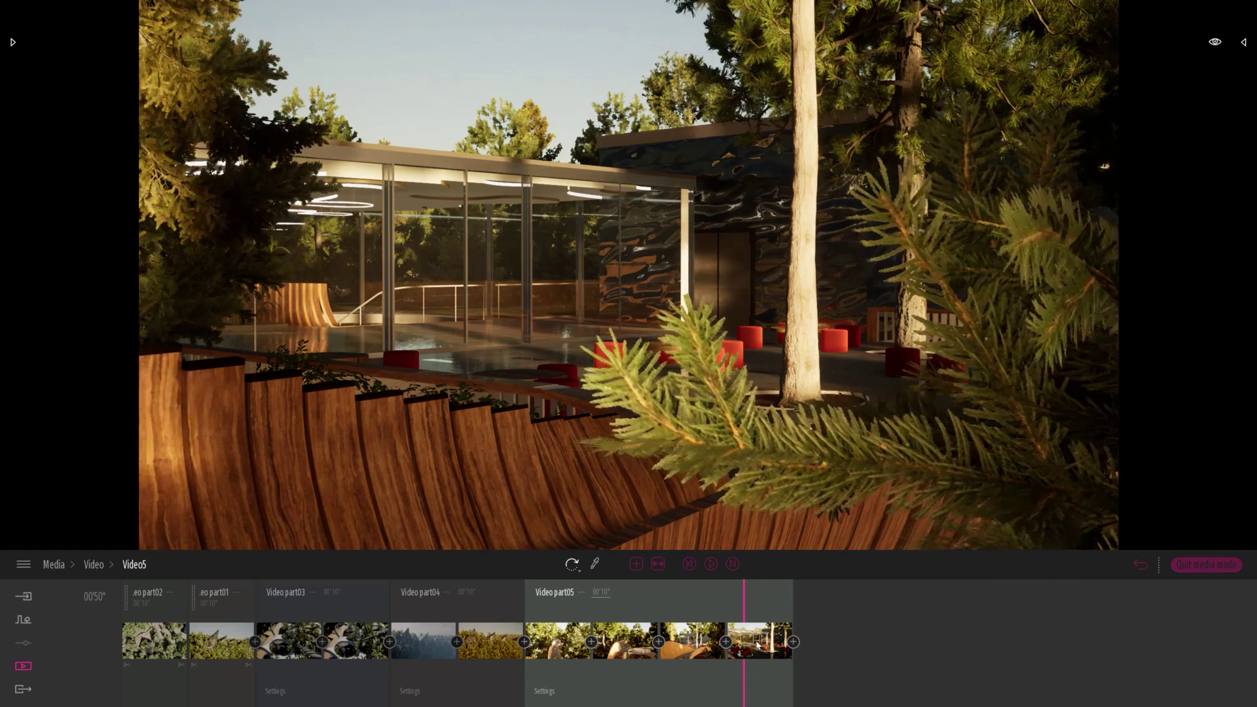
{"action": "left_click_drag", "start_coordinate": [746, 678], "coordinate": [700, 675]}
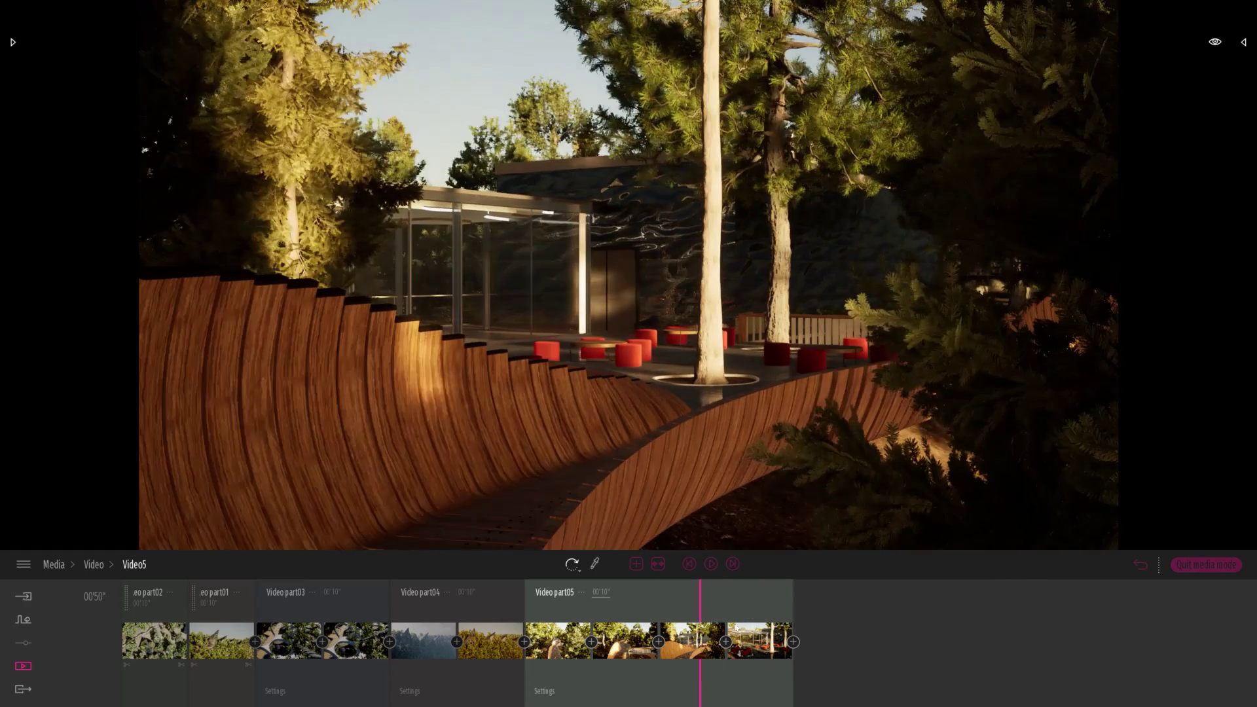
Step: Select the foreground Colorado Spruce and find it in the scene object list
{"action": "left_click", "coordinate": [949, 370]}
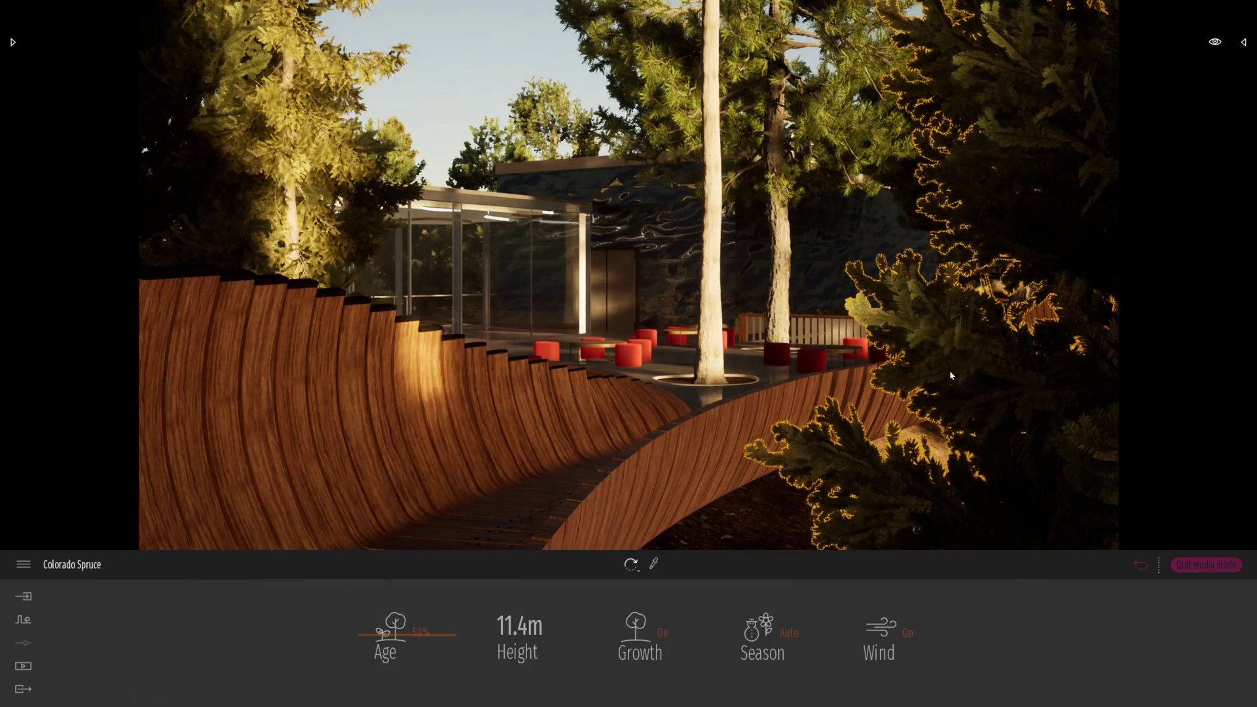
{"action": "left_click", "coordinate": [1244, 44]}
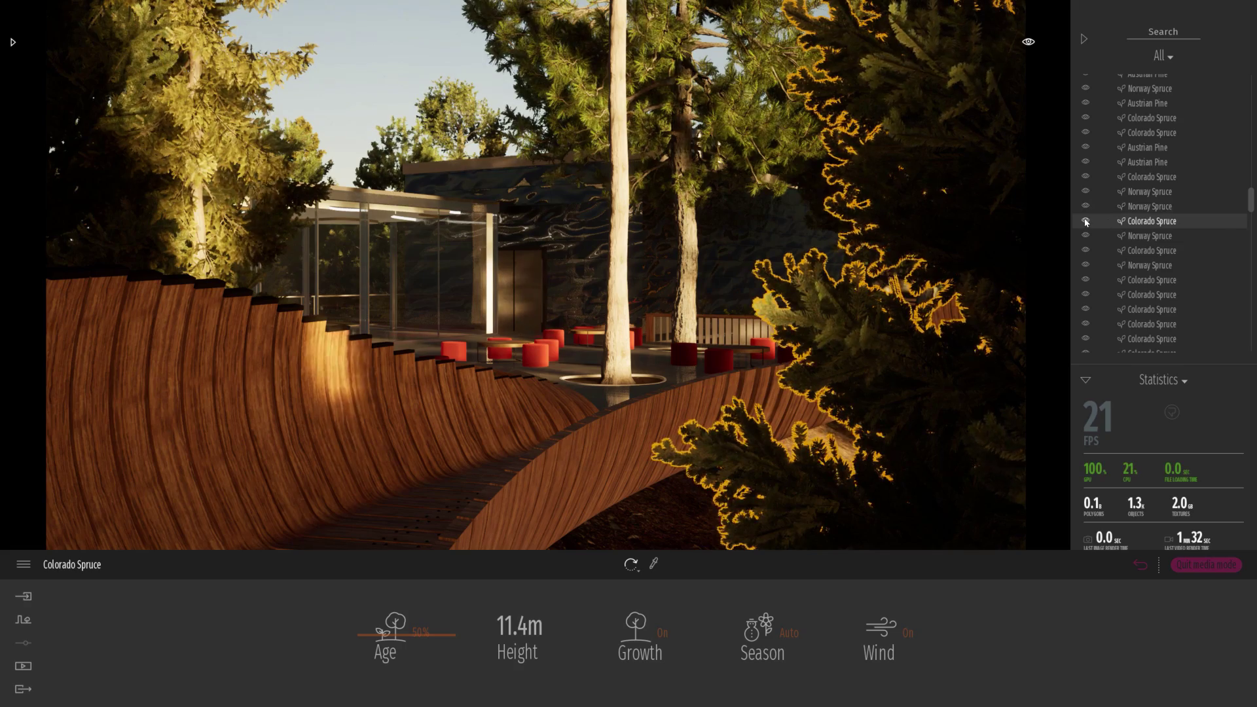
{"action": "left_click", "coordinate": [1085, 222]}
{"action": "left_click", "coordinate": [1137, 565]}
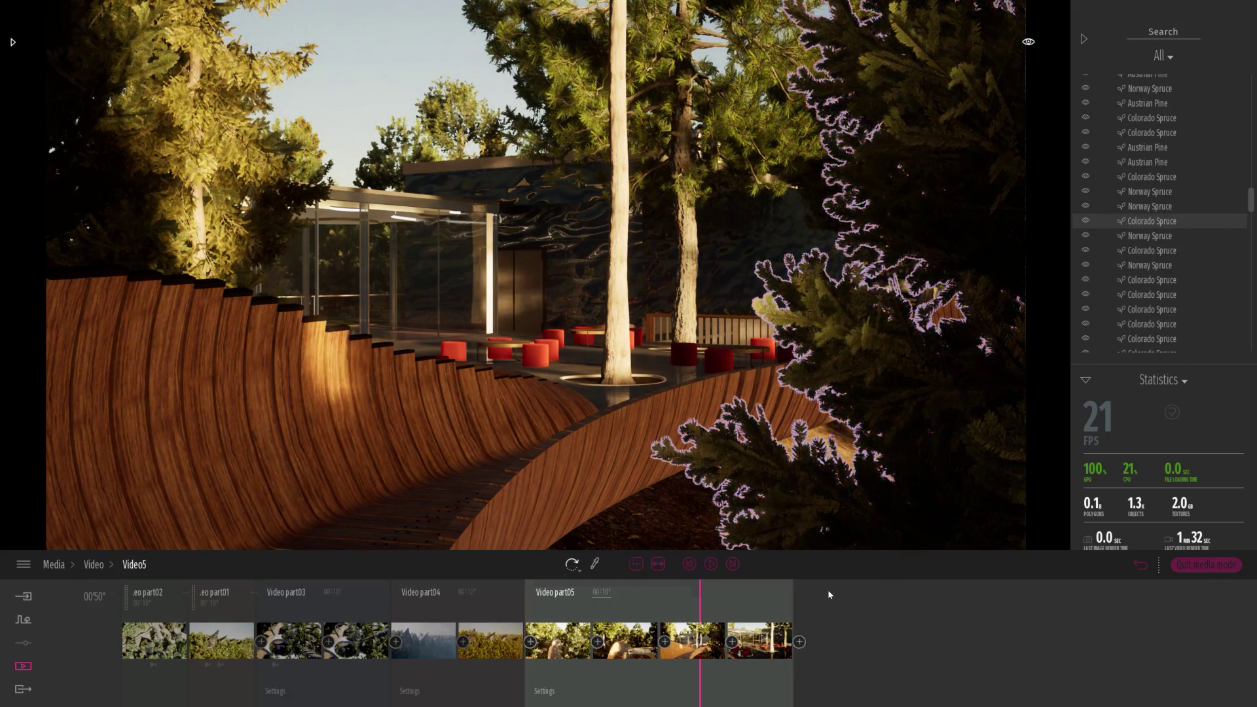
{"action": "left_click_drag", "start_coordinate": [699, 615], "coordinate": [692, 615]}
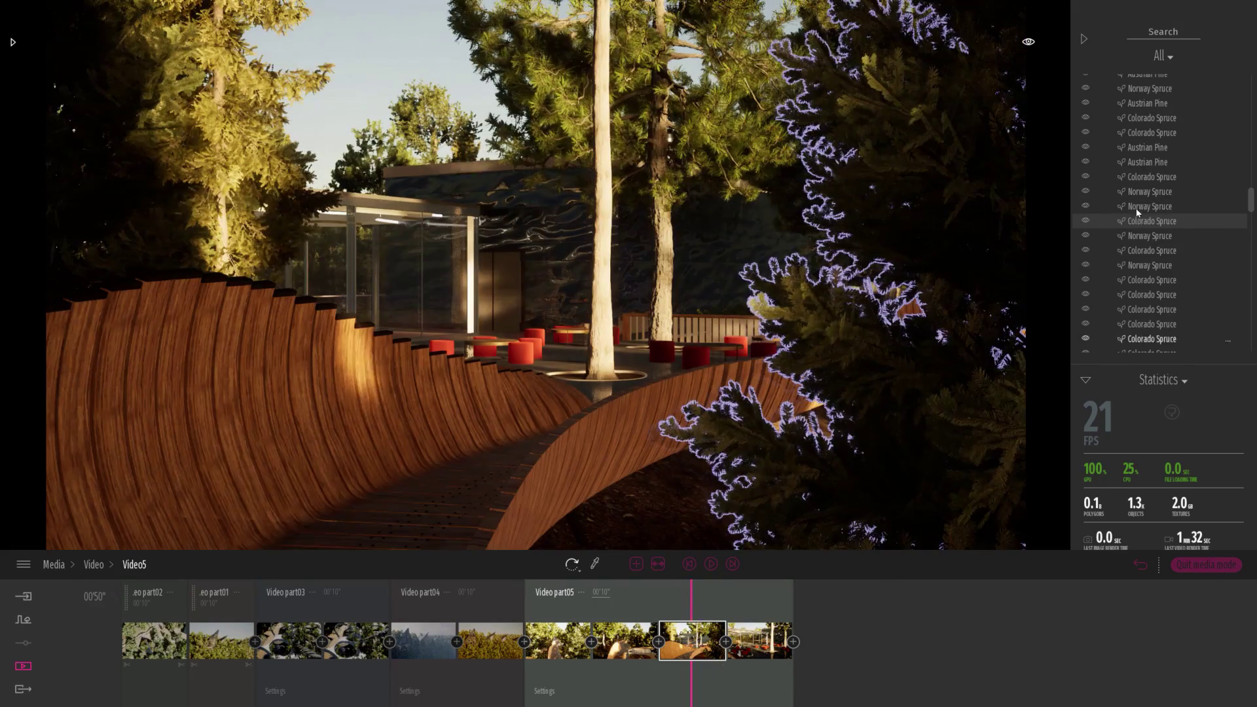
Step: Hide the spruce on part05's last and second keyframes
{"action": "left_click", "coordinate": [1085, 222]}
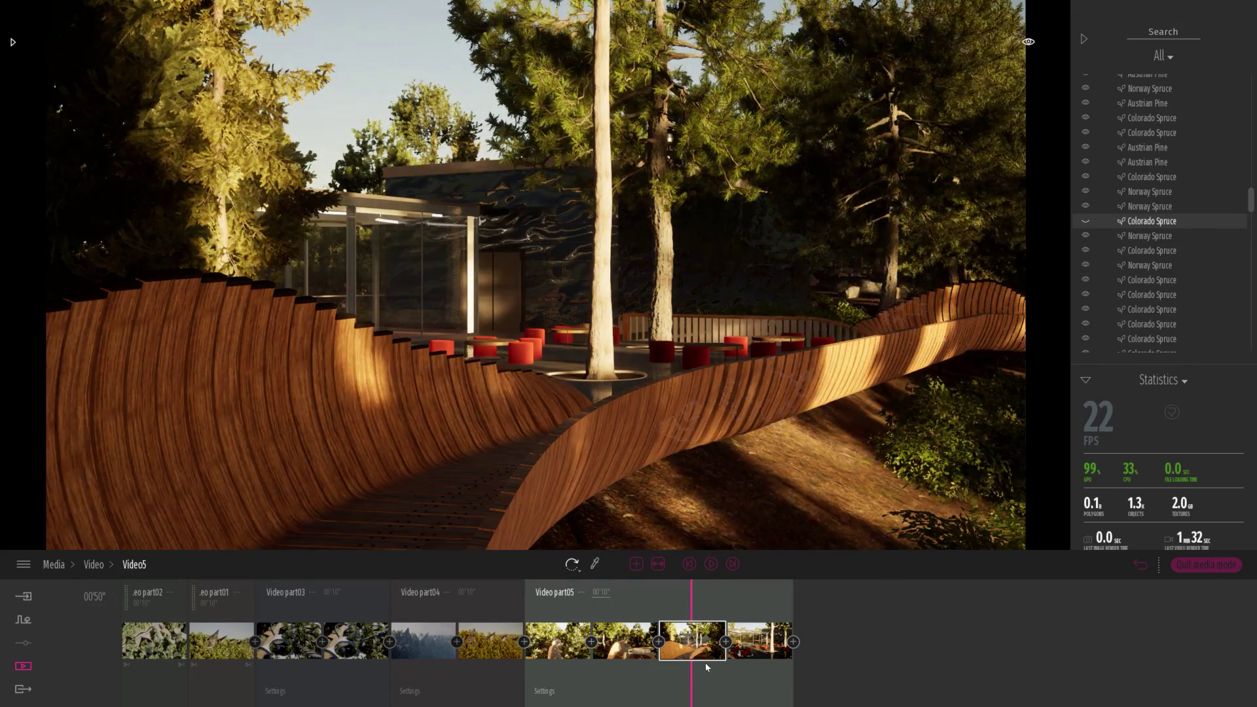
{"action": "left_click", "coordinate": [750, 650]}
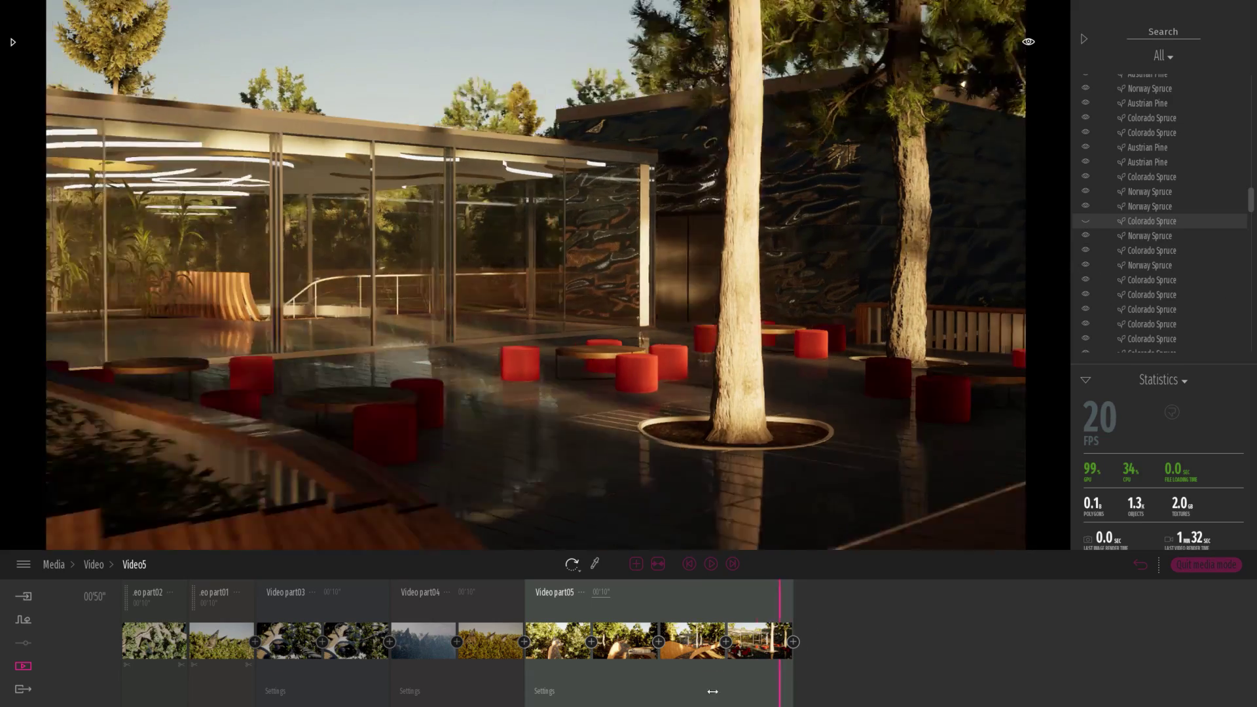
{"action": "left_click", "coordinate": [635, 651]}
{"action": "left_click", "coordinate": [634, 651]}
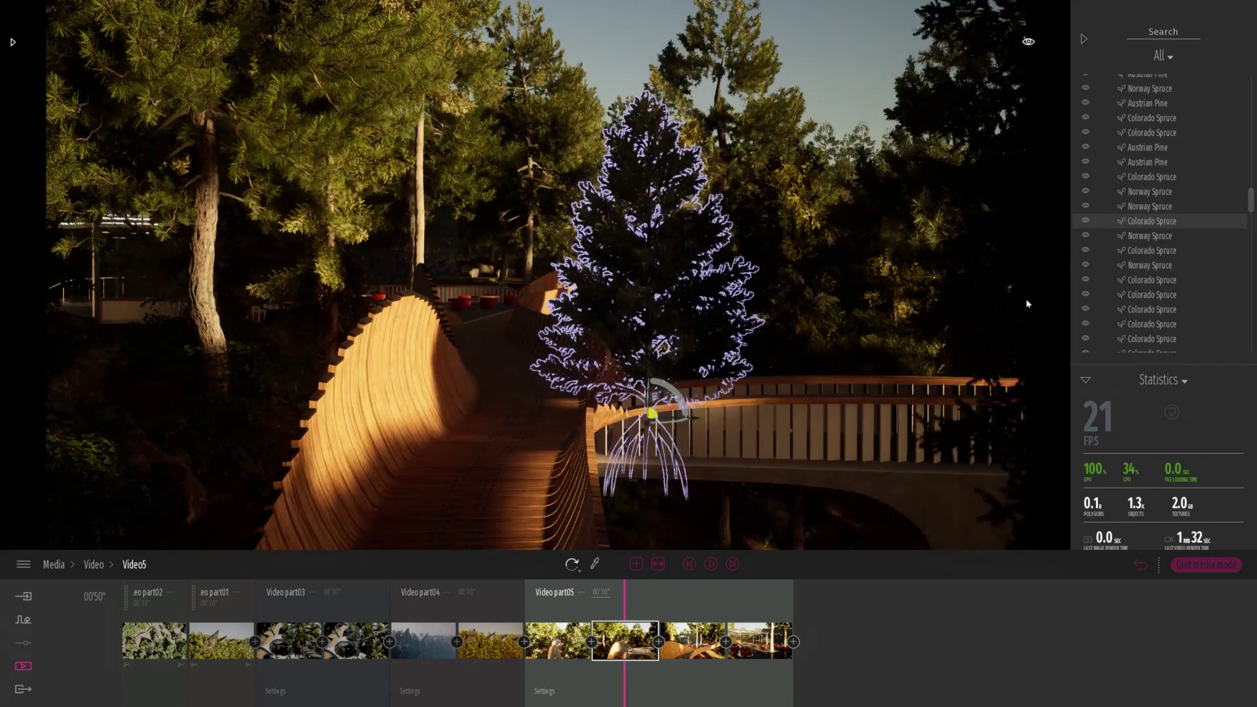
{"action": "left_click", "coordinate": [1086, 223]}
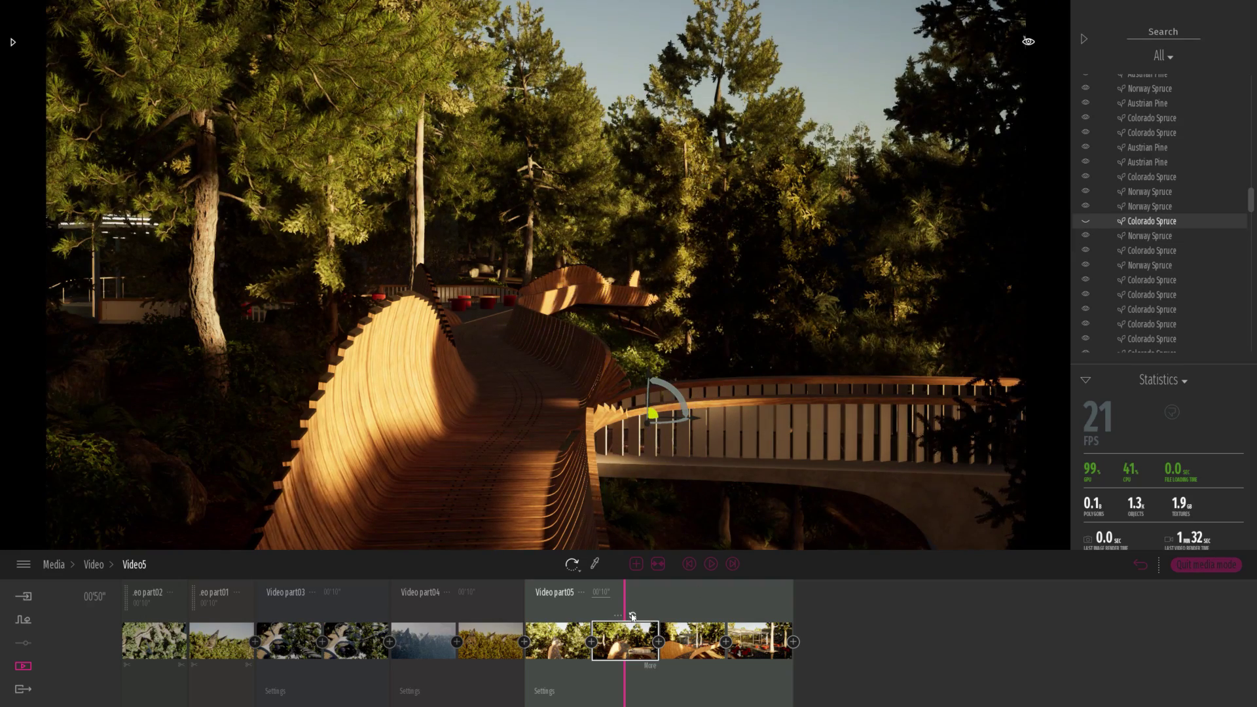
Step: Preview part05's fly-through from the walkway up to the pavilion
{"action": "left_click", "coordinate": [558, 640]}
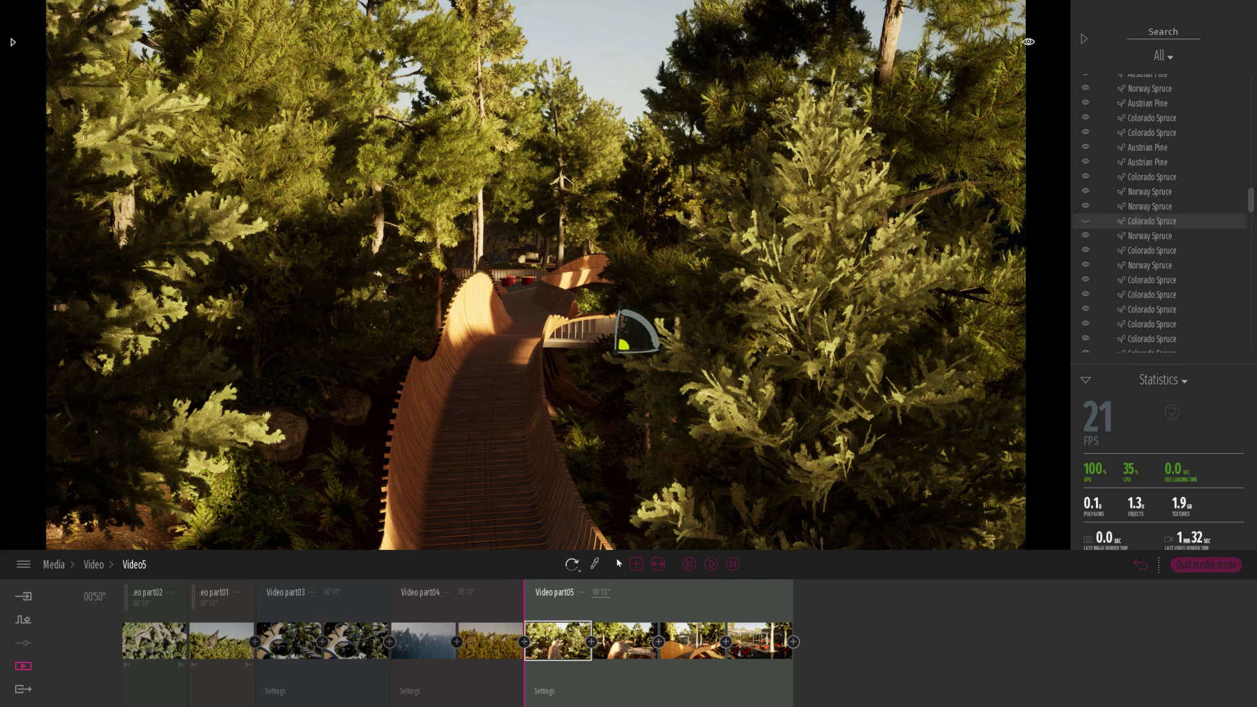
{"action": "left_click_drag", "start_coordinate": [546, 681], "coordinate": [694, 675]}
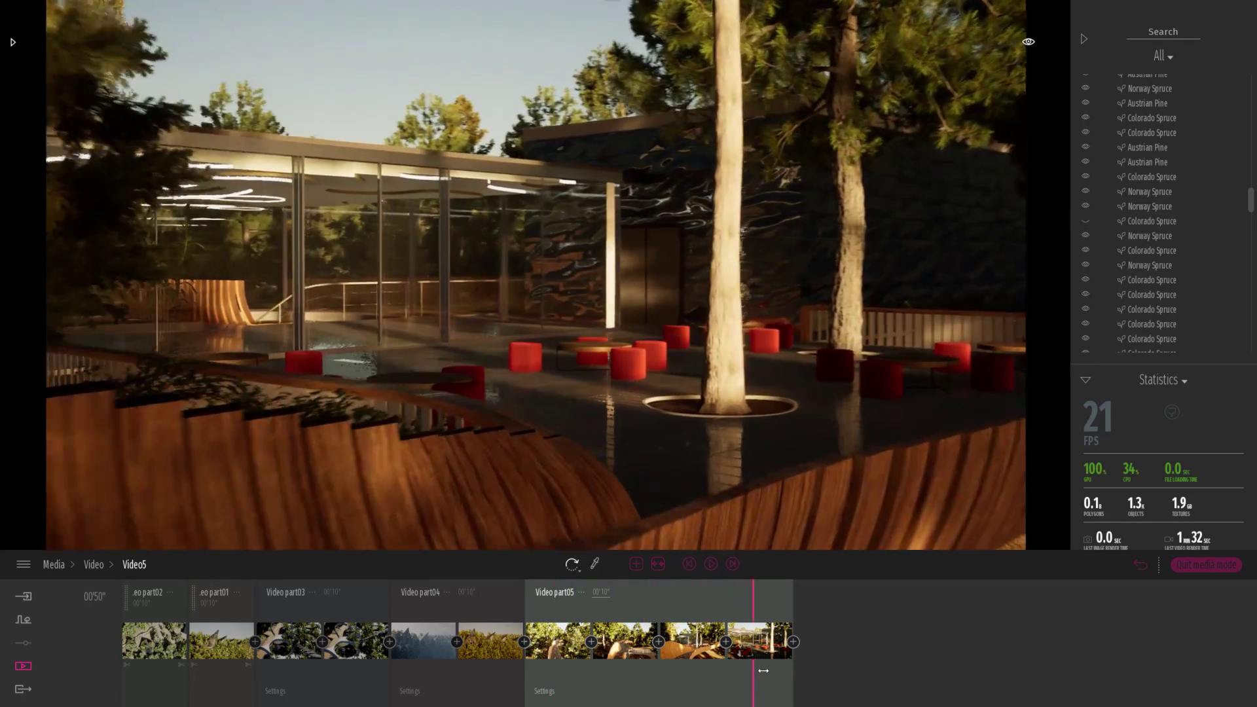
{"action": "left_click_drag", "start_coordinate": [694, 675], "coordinate": [803, 665]}
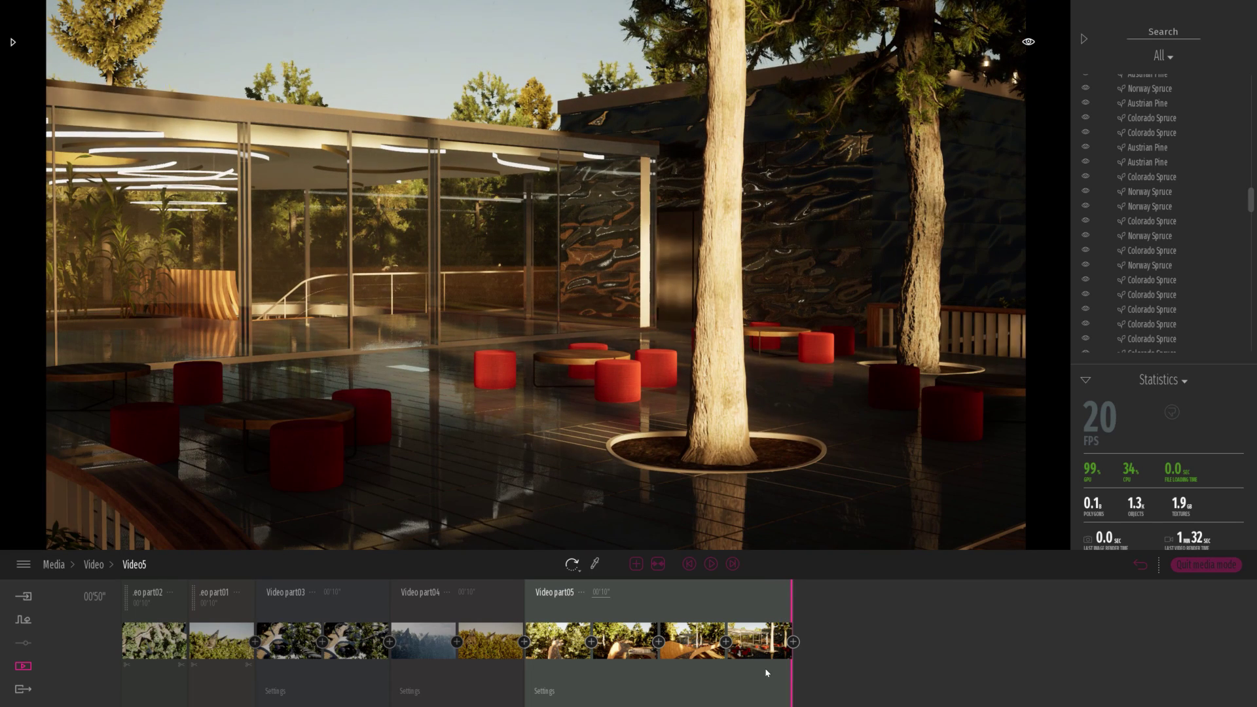
Step: Set part05's start day time to early morning and preview the bridge shot
{"action": "left_click", "coordinate": [544, 691]}
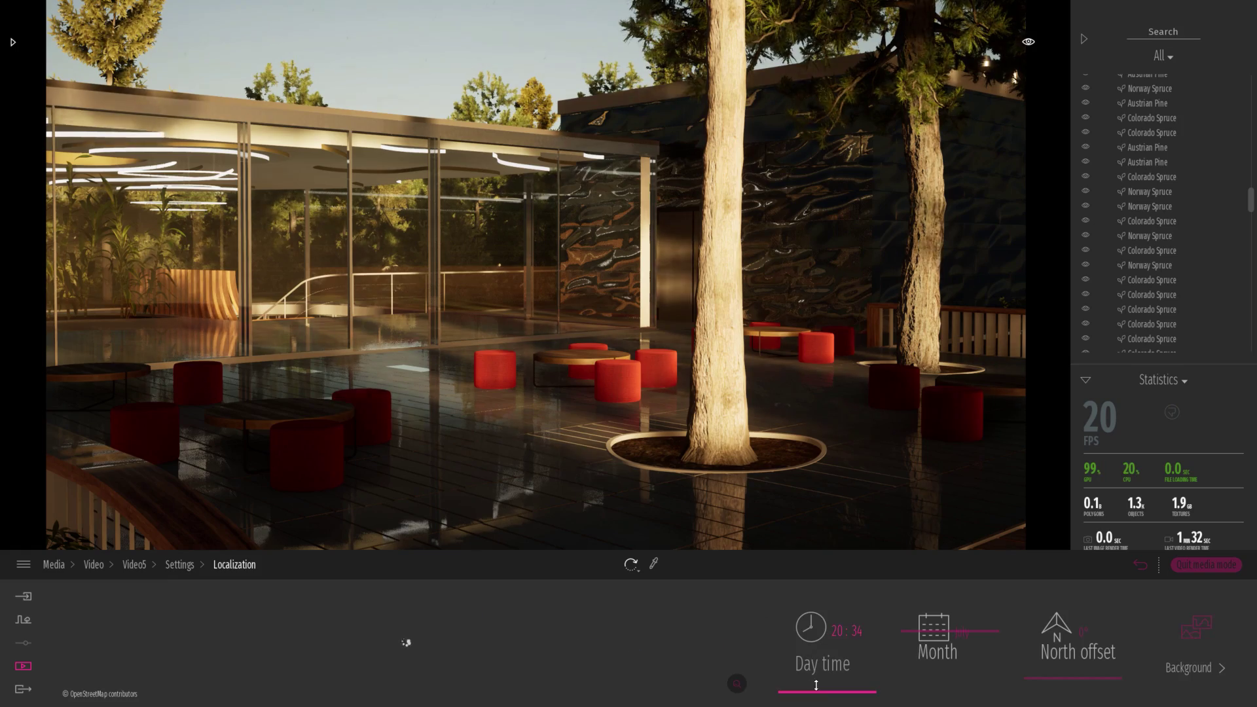
{"action": "left_click_drag", "start_coordinate": [815, 685], "coordinate": [828, 627]}
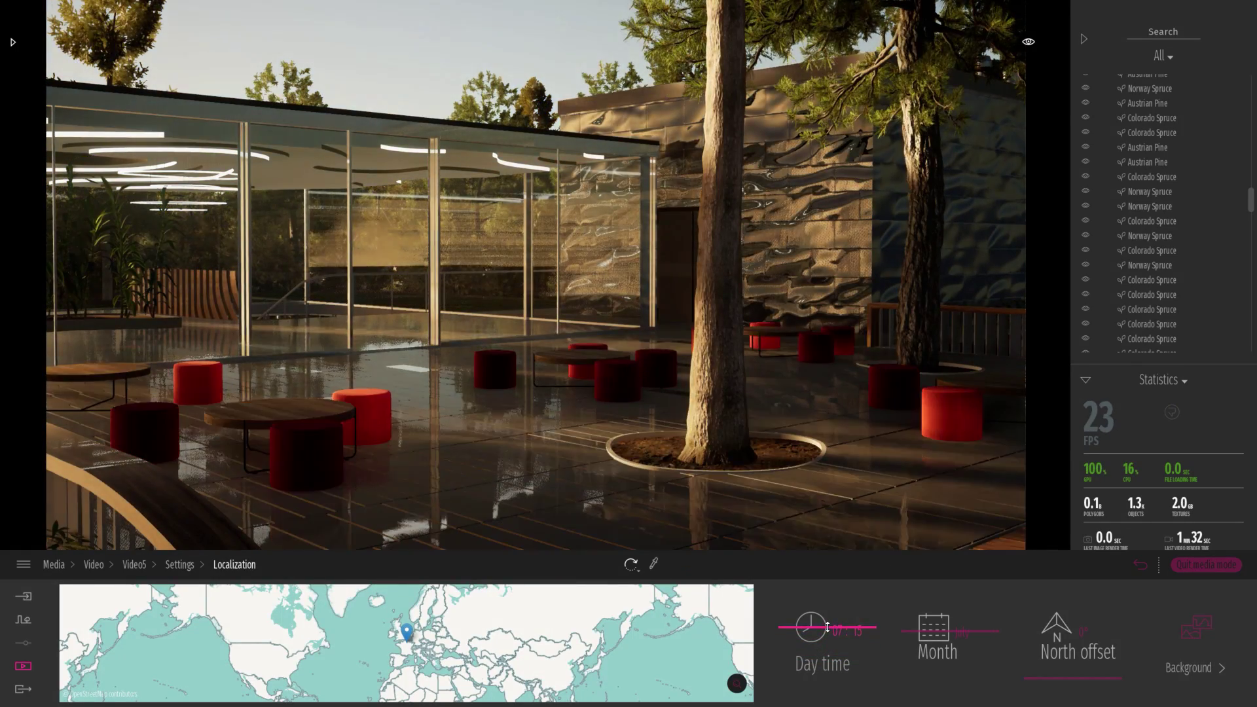
{"action": "left_click_drag", "start_coordinate": [828, 627], "coordinate": [814, 633]}
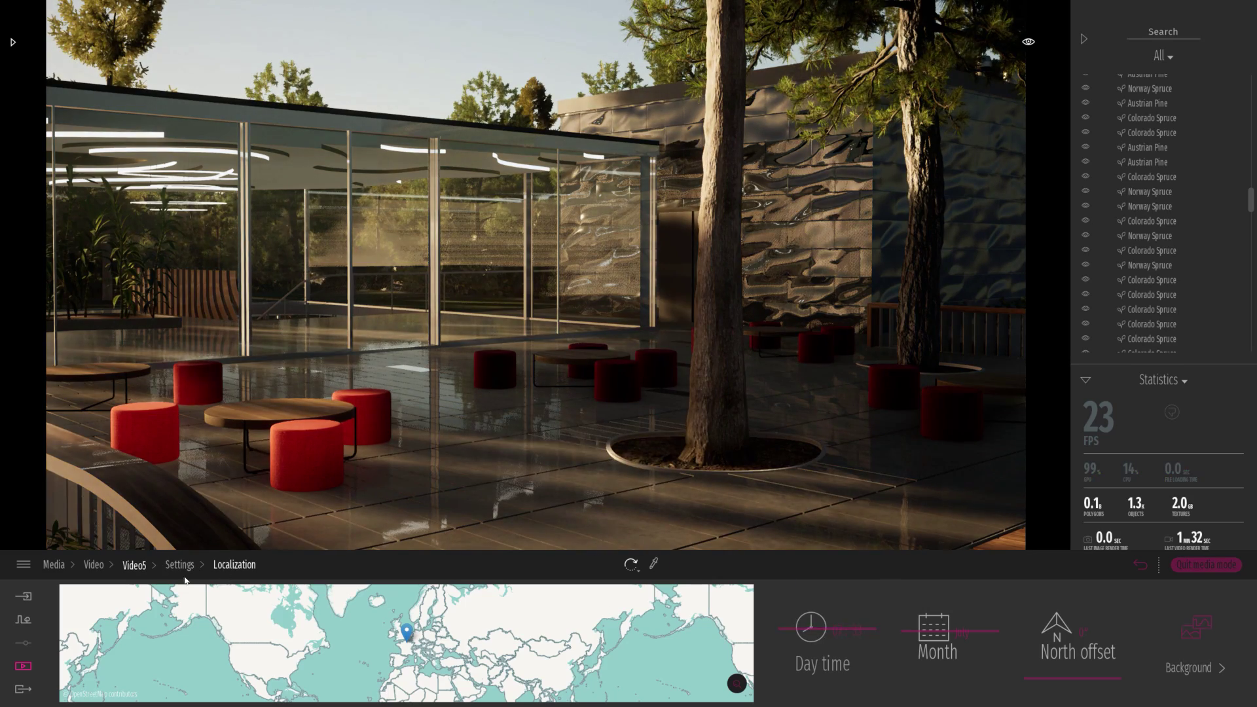
{"action": "left_click", "coordinate": [133, 564]}
{"action": "left_click", "coordinate": [541, 677]}
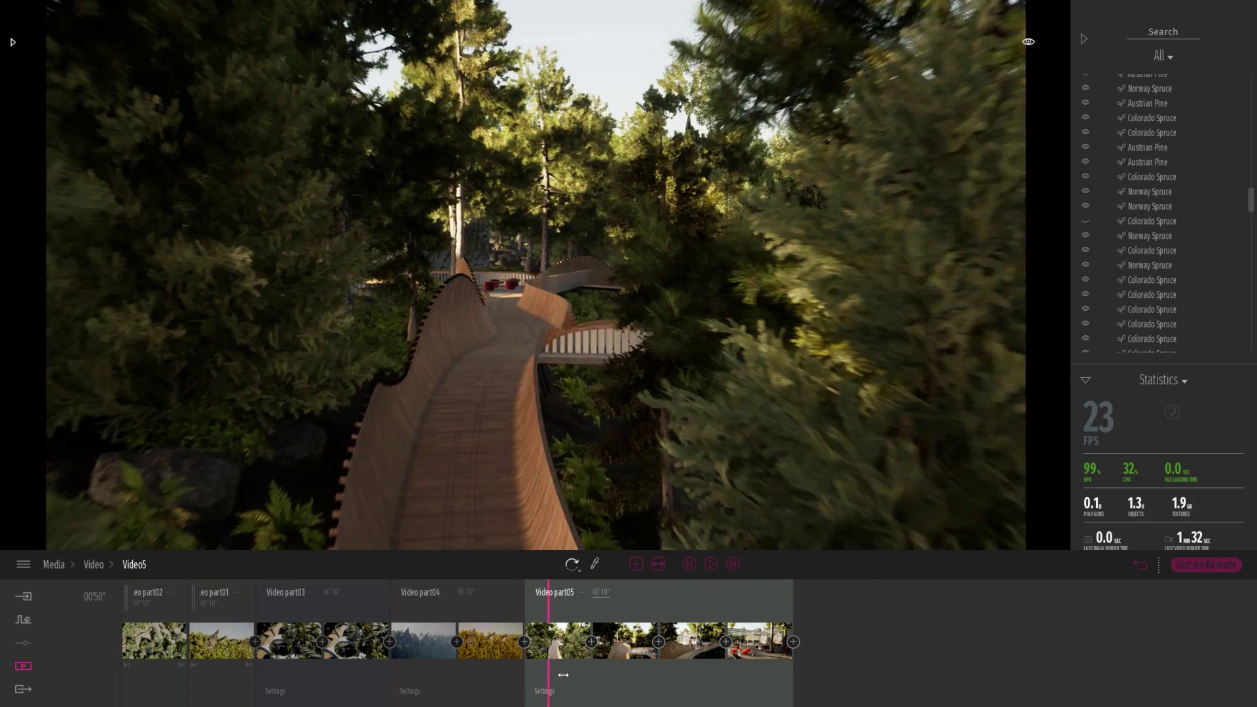
{"action": "left_click_drag", "start_coordinate": [562, 675], "coordinate": [760, 673]}
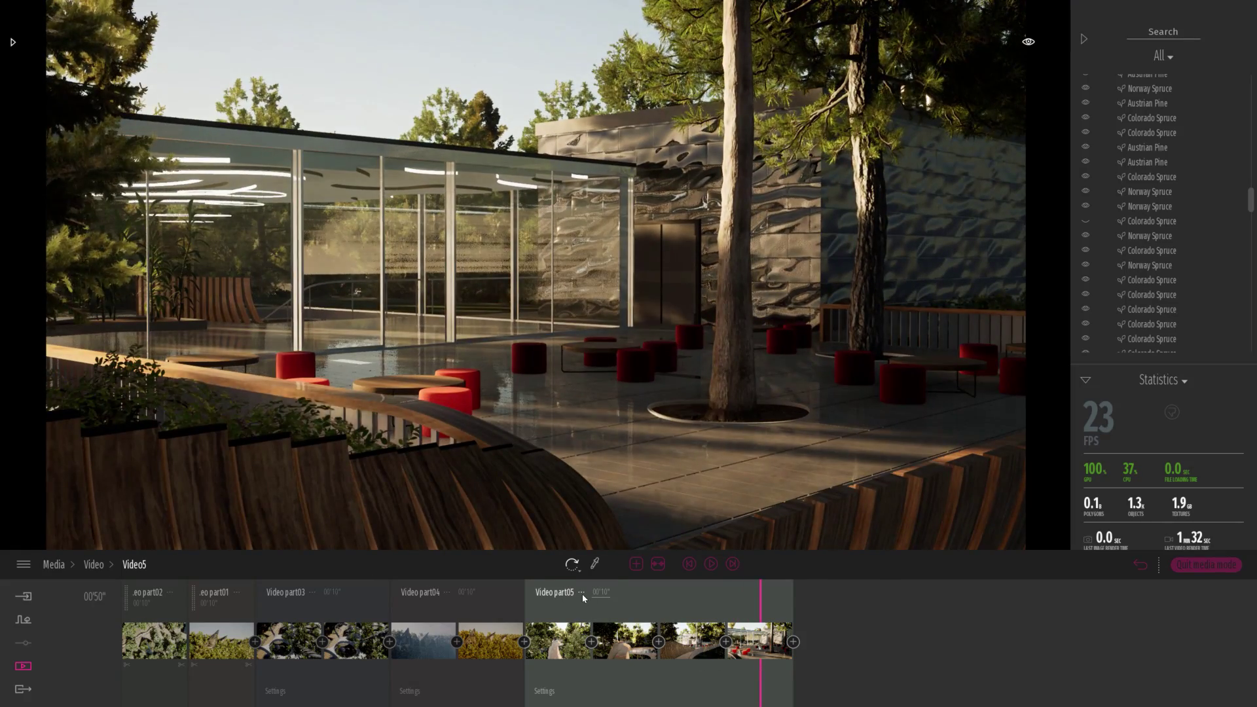
Step: Set part05's end day time to dusk, 20:51
{"action": "left_click", "coordinate": [582, 594]}
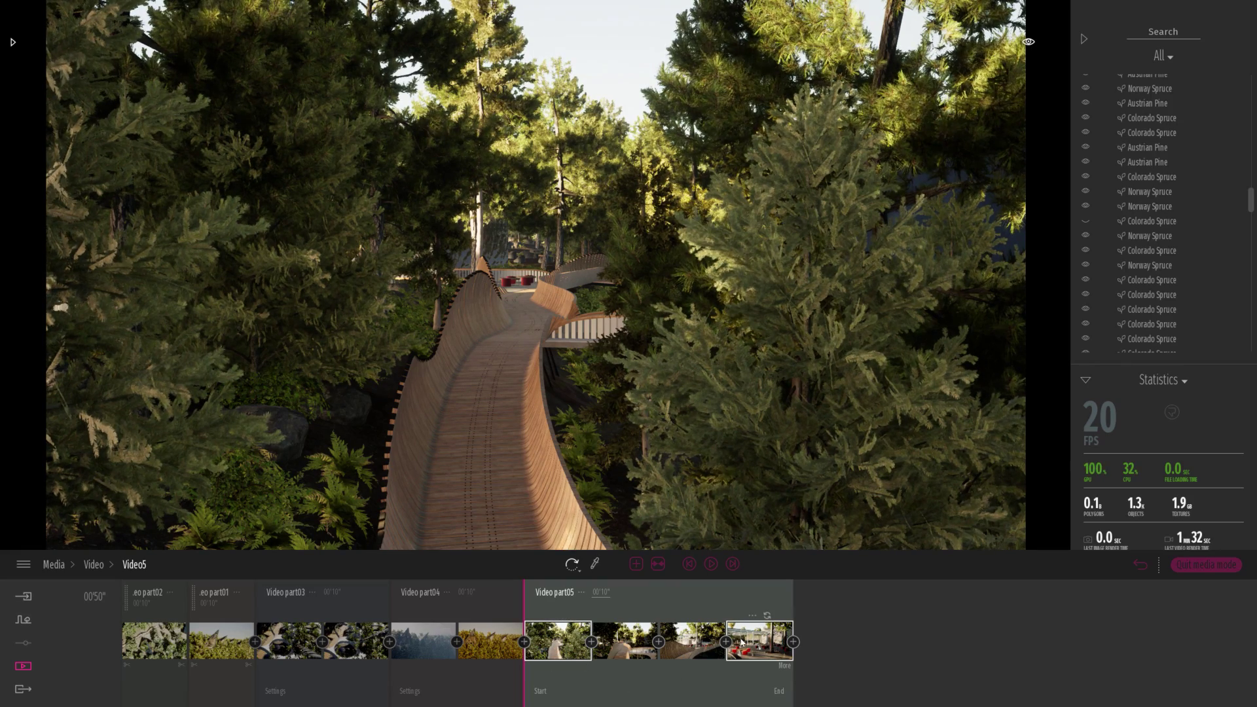
{"action": "left_click", "coordinate": [779, 692]}
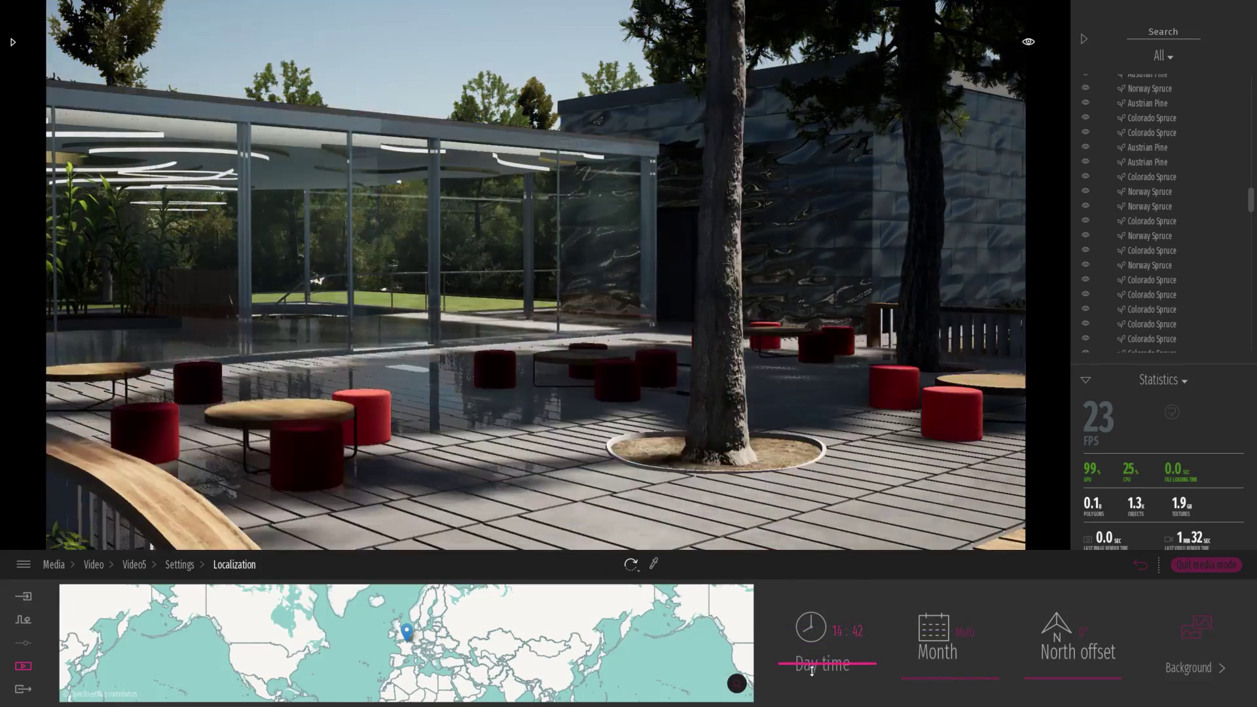
{"action": "left_click", "coordinate": [818, 685]}
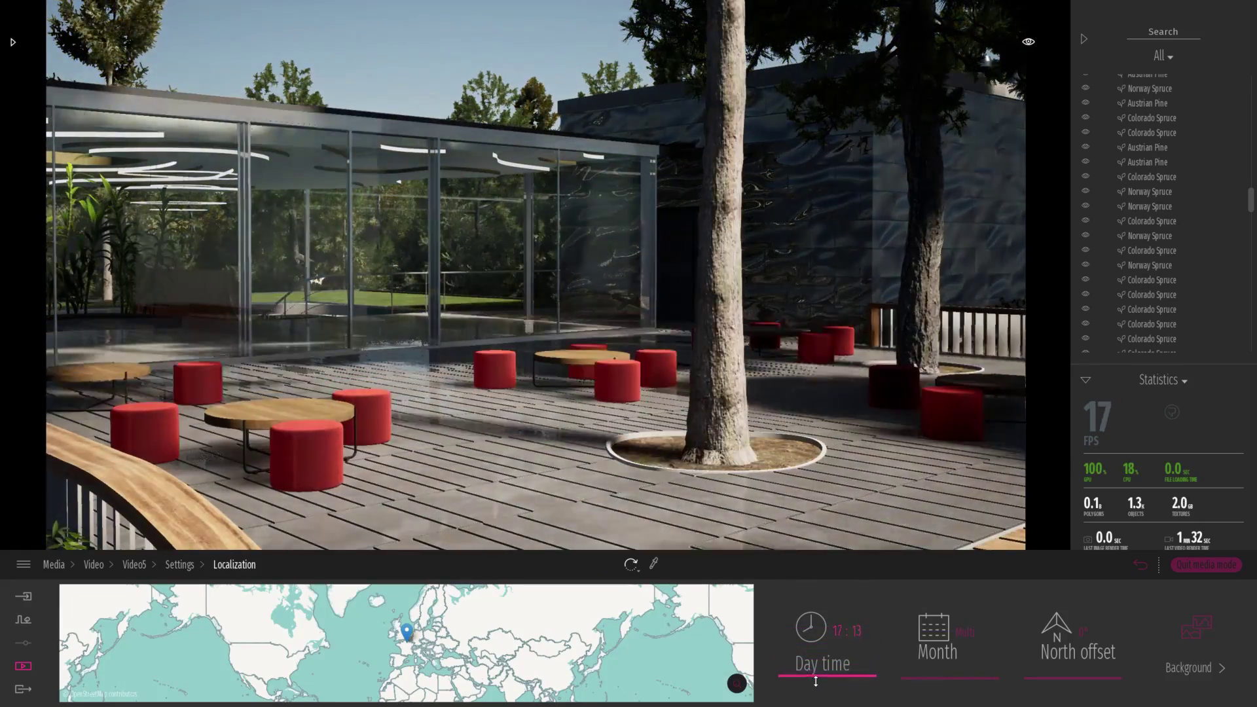
{"action": "left_click_drag", "start_coordinate": [818, 689], "coordinate": [822, 692]}
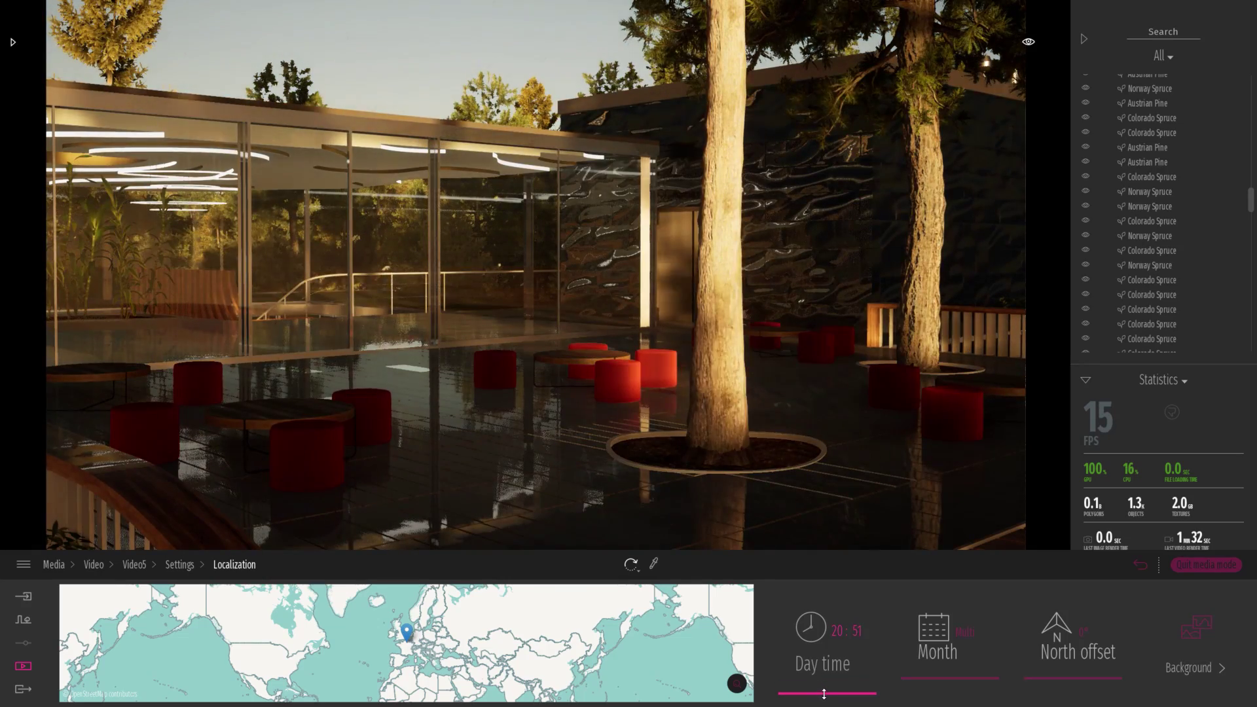
Step: Play part05's fly-through along the bridge from the Video5 timeline
{"action": "left_click", "coordinate": [135, 564]}
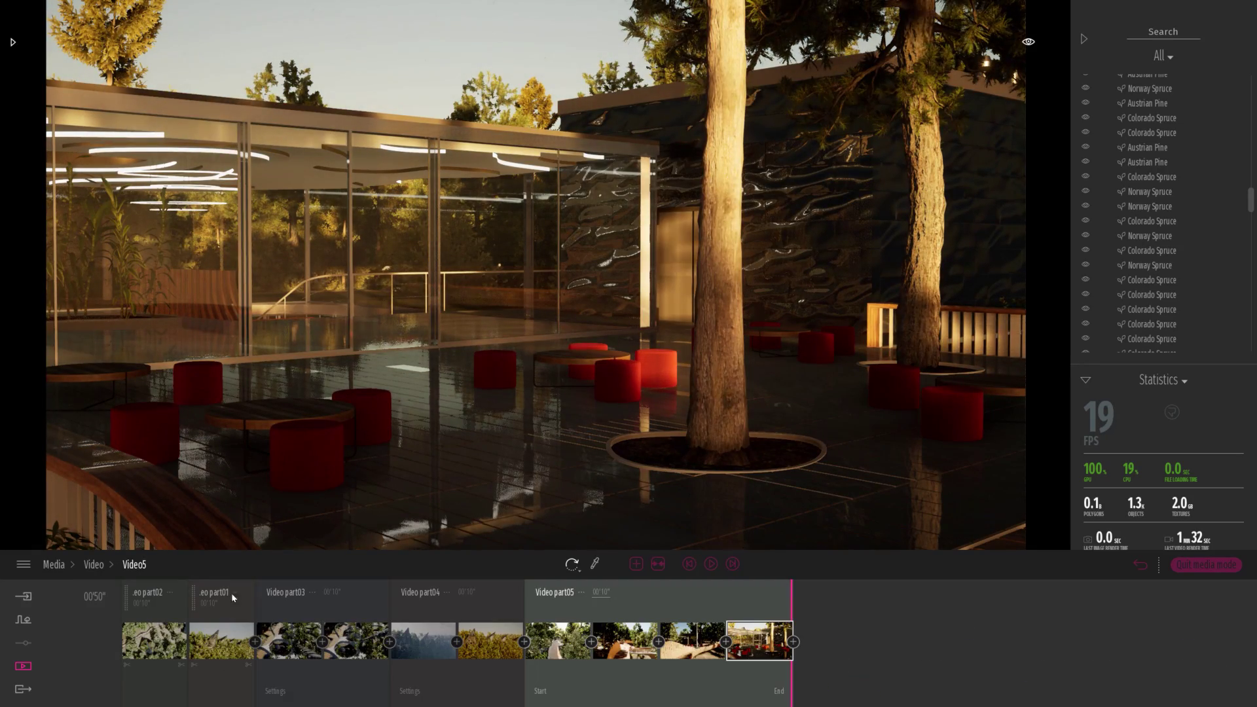
{"action": "left_click", "coordinate": [572, 674]}
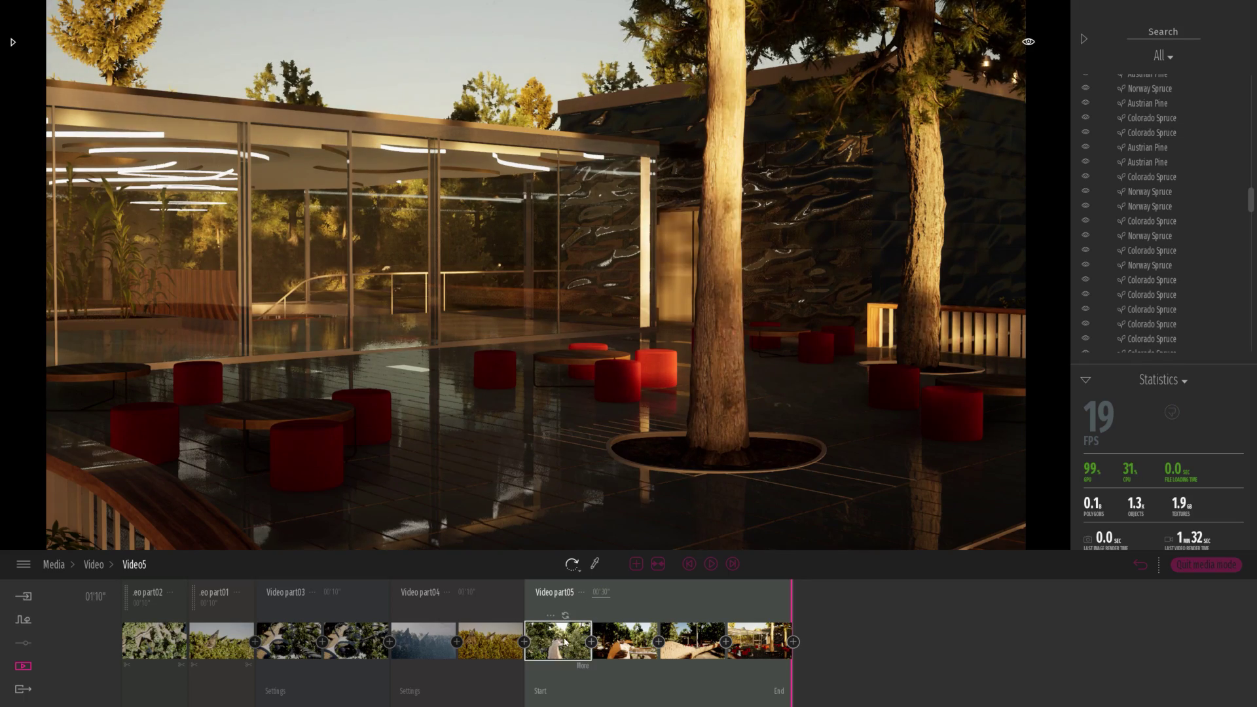
{"action": "left_click", "coordinate": [711, 567]}
{"action": "left_click", "coordinate": [711, 566]}
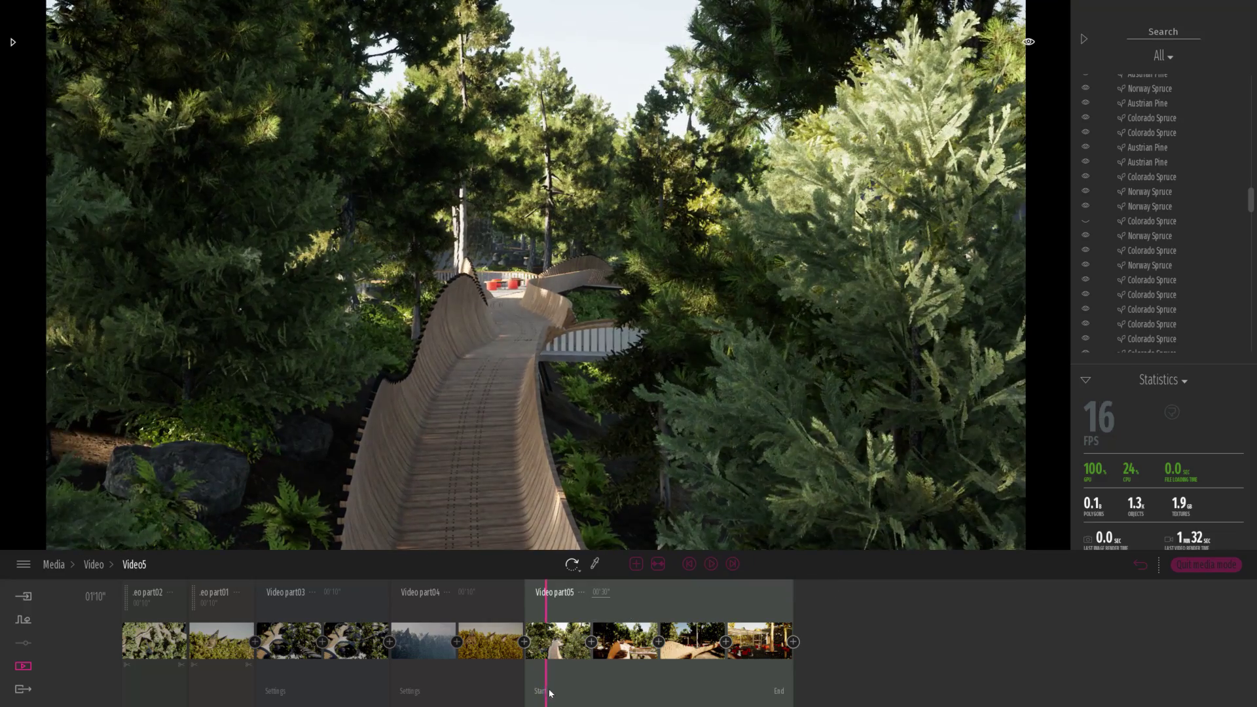
{"action": "left_click_drag", "start_coordinate": [557, 675], "coordinate": [663, 675]}
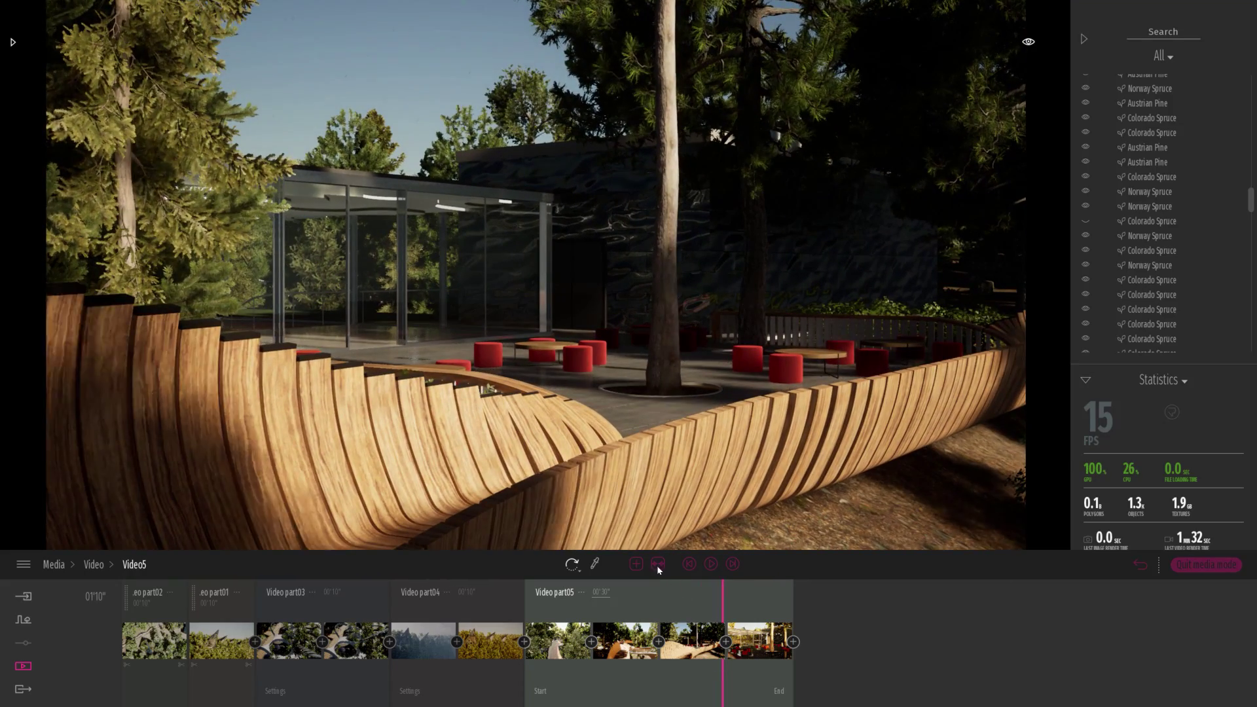
Step: Collapse the timeline to compact view and scrub the first parts
{"action": "left_click", "coordinate": [657, 565]}
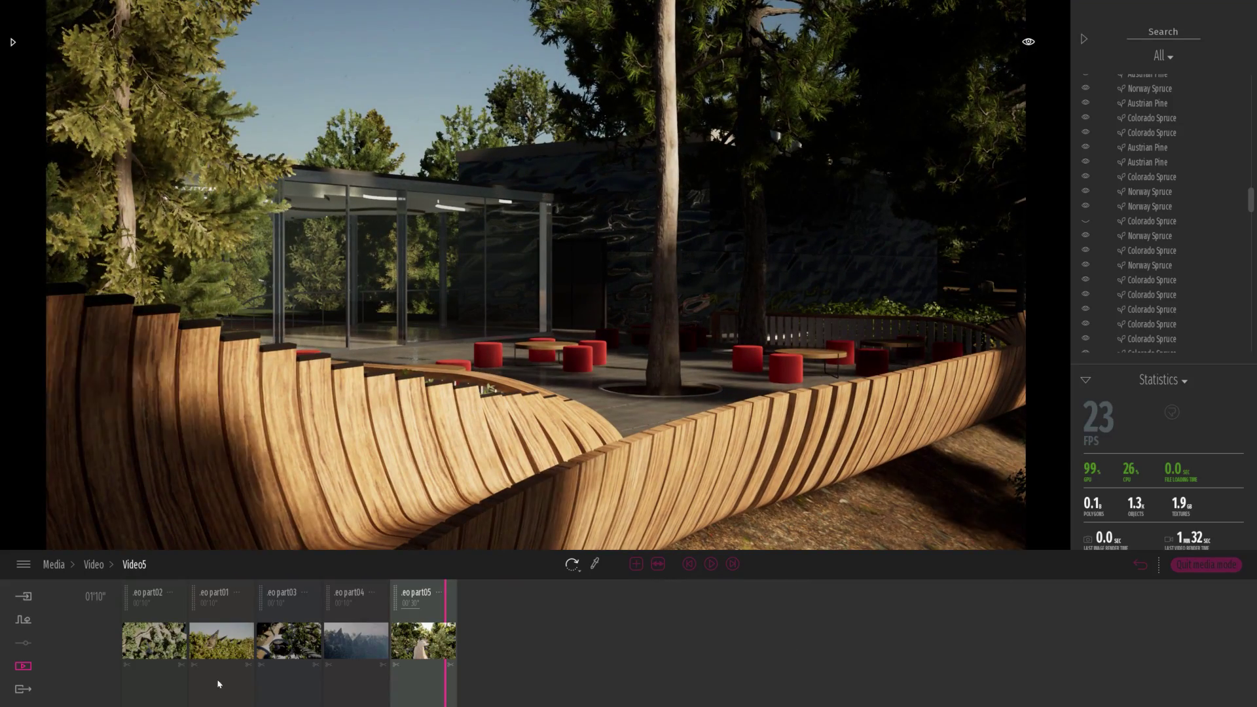
{"action": "left_click", "coordinate": [148, 679]}
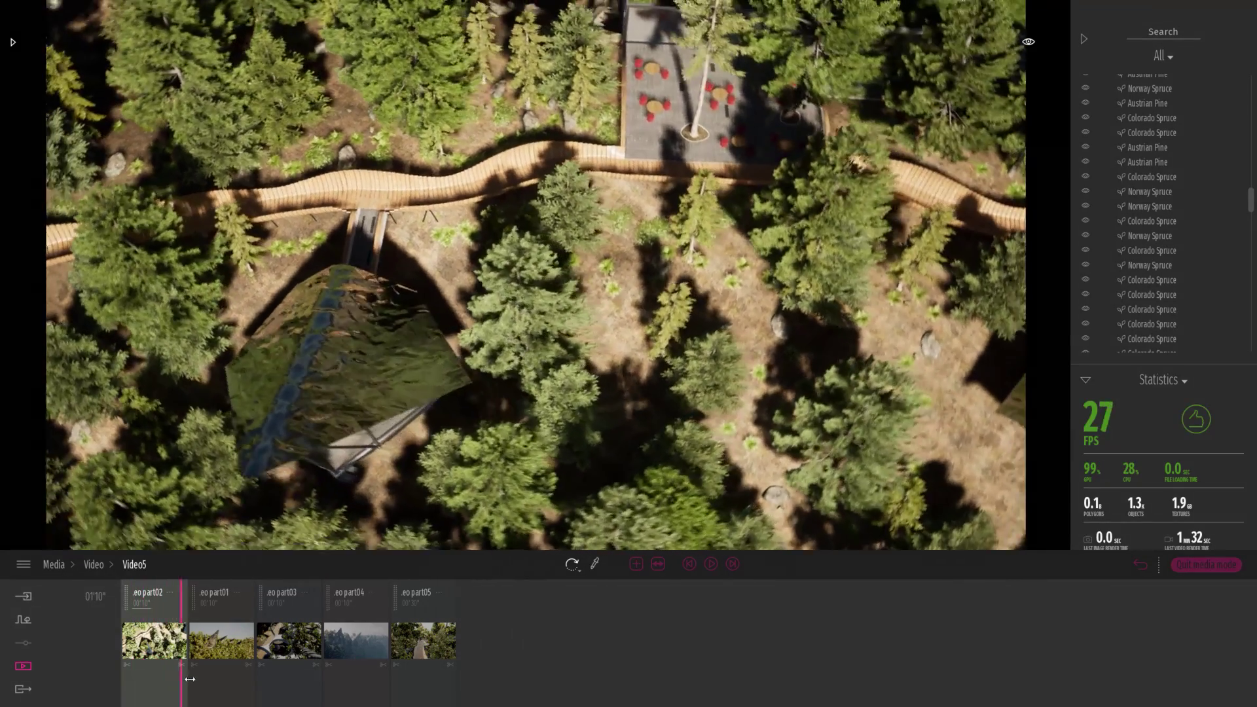
{"action": "left_click_drag", "start_coordinate": [190, 678], "coordinate": [225, 675]}
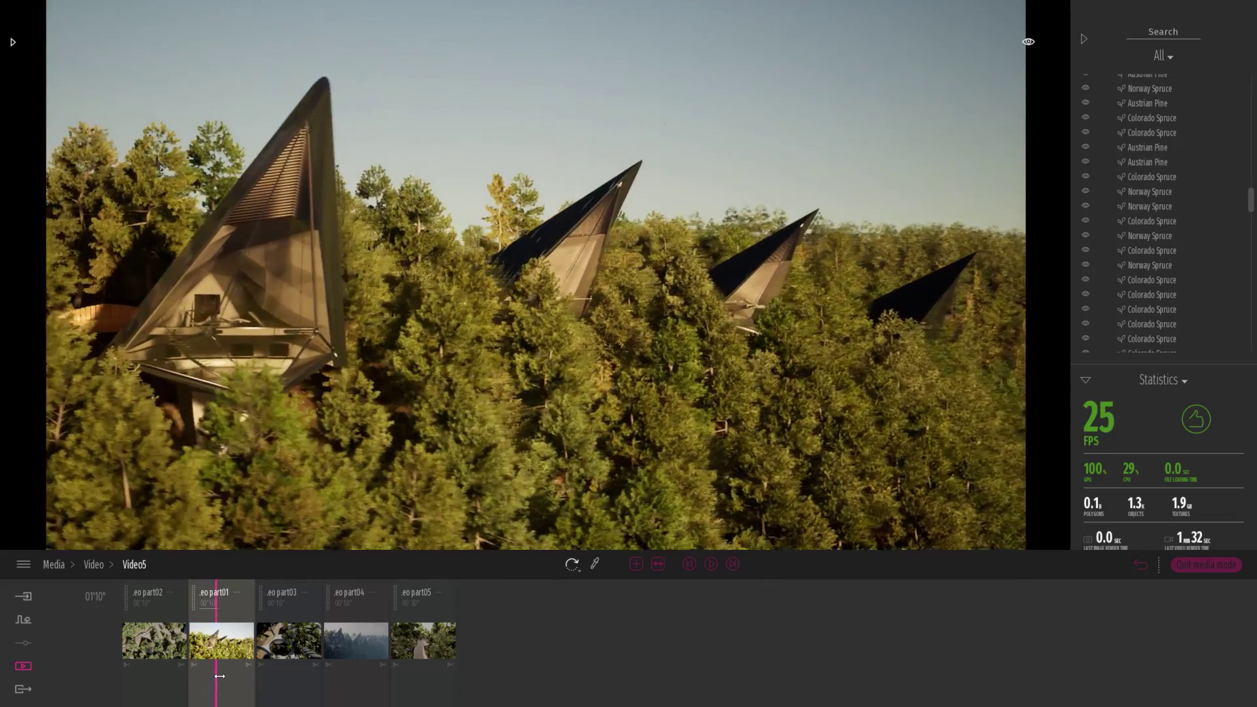